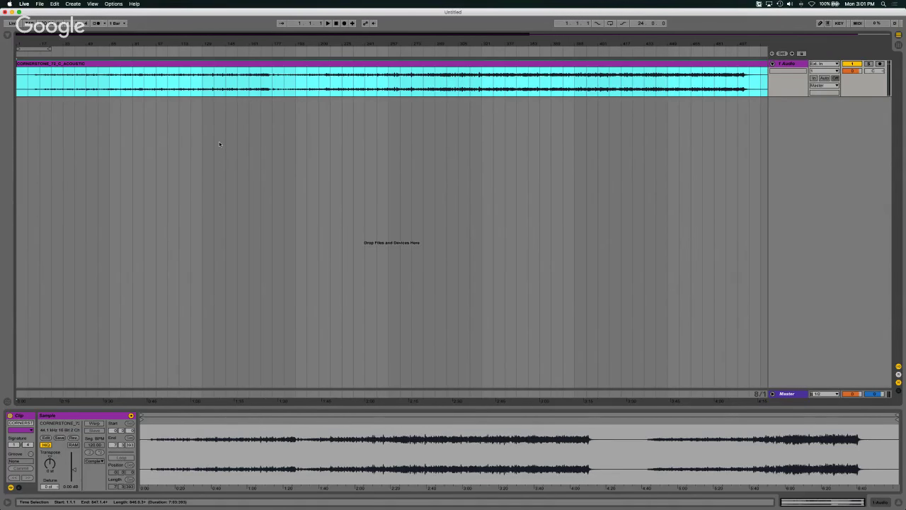
Step: Look at the Session view, return to the Arrangement, and view the full length of the acoustic clip
{"action": "key", "text": "Tab"}
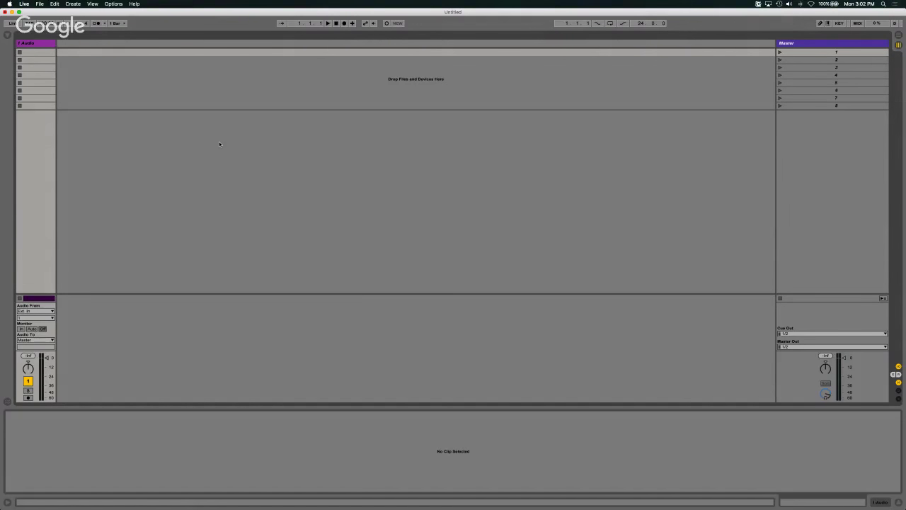
{"action": "key", "text": "Tab"}
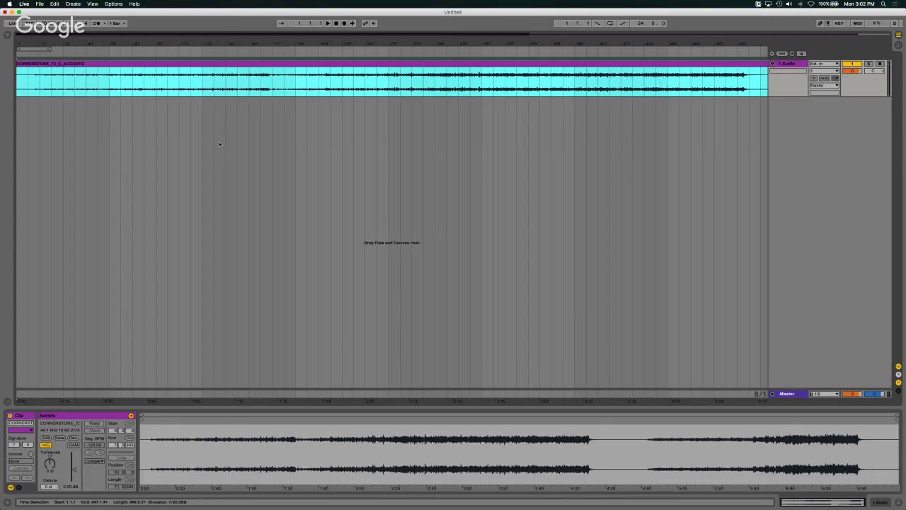
{"action": "mouse_move", "coordinate": [107, 44]}
{"action": "left_mouse_down"}
{"action": "mouse_move", "coordinate": [107, 60]}
{"action": "mouse_move", "coordinate": [106, 43]}
{"action": "left_mouse_up"}
{"action": "left_click", "coordinate": [136, 132]}
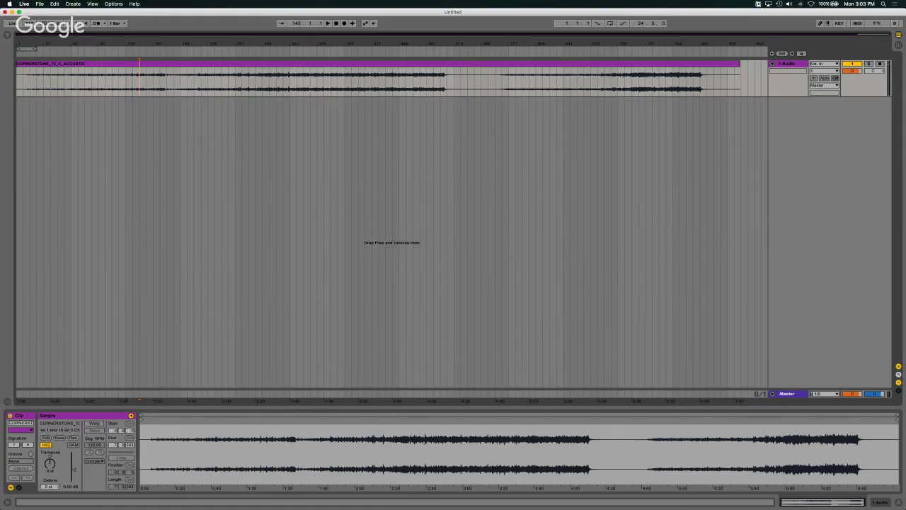
Step: Import the CORNERSTONE_72_C_CUES and CORNERSTONE_72_C_CLICK audio files onto two new tracks below the acoustic track, starting at bar 1
{"action": "key", "text": "super+Tab"}
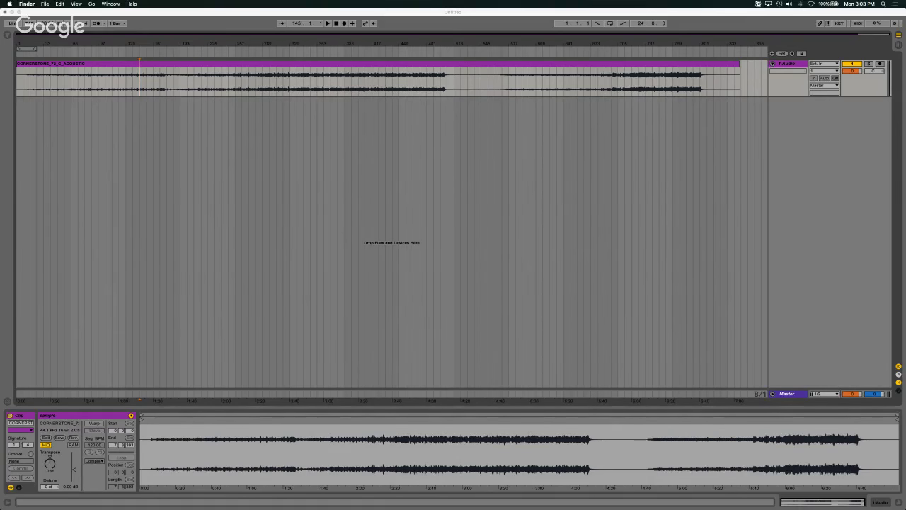
{"action": "left_click_drag", "start_coordinate": [2, 149], "coordinate": [19, 107]}
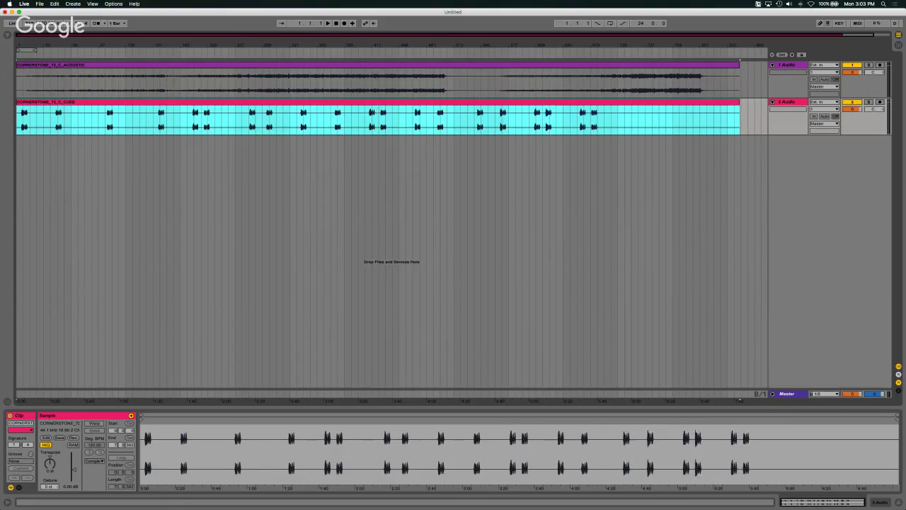
{"action": "left_click_drag", "start_coordinate": [0, 170], "coordinate": [21, 153]}
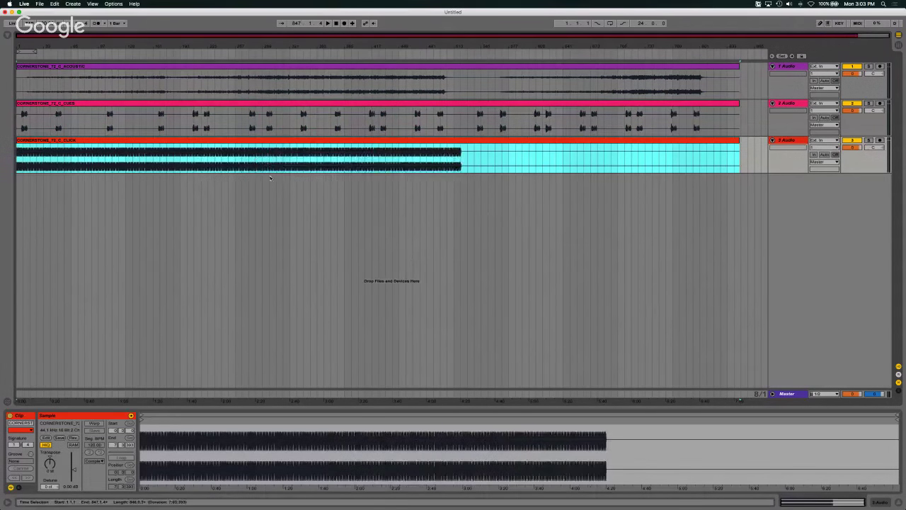
{"action": "left_click", "coordinate": [225, 192]}
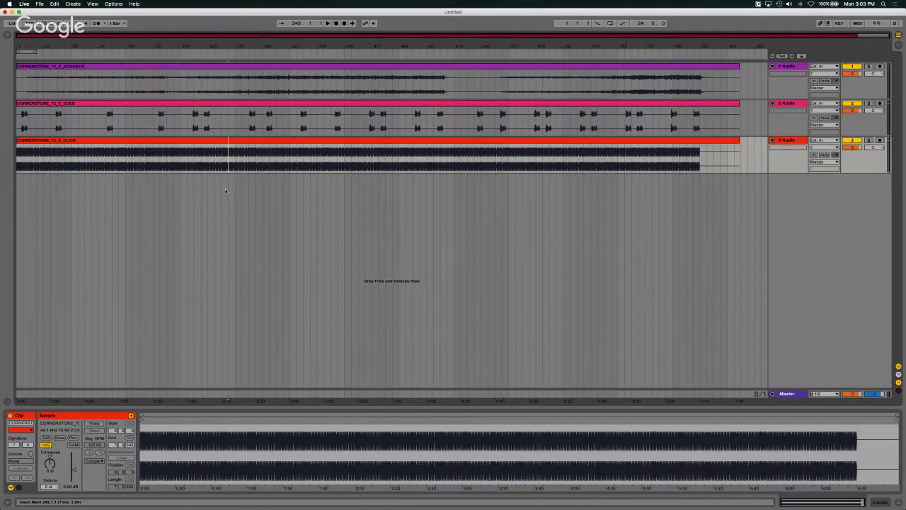
Step: Switch to Safari and open the Loop Community store page to look at the Band Cues pack
{"action": "key", "text": "ctrl+Up"}
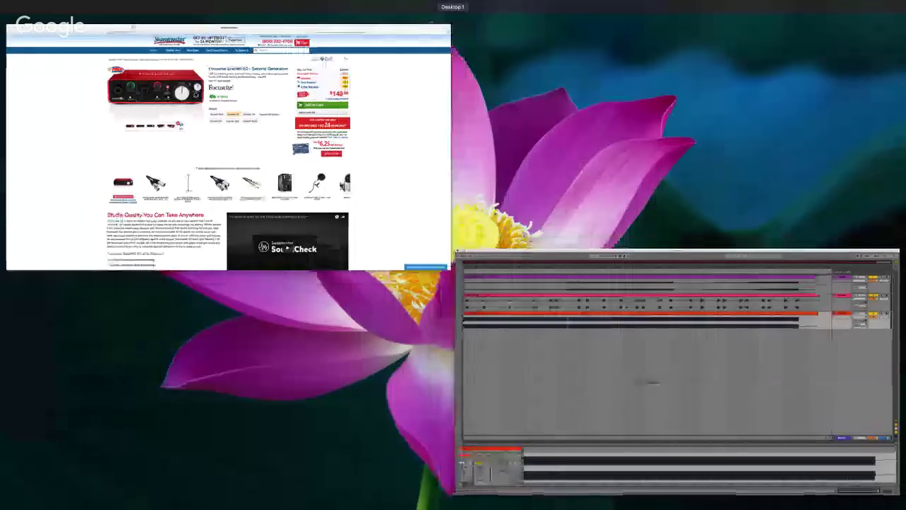
{"action": "left_click", "coordinate": [224, 165]}
{"action": "key", "text": "ctrl+Tab"}
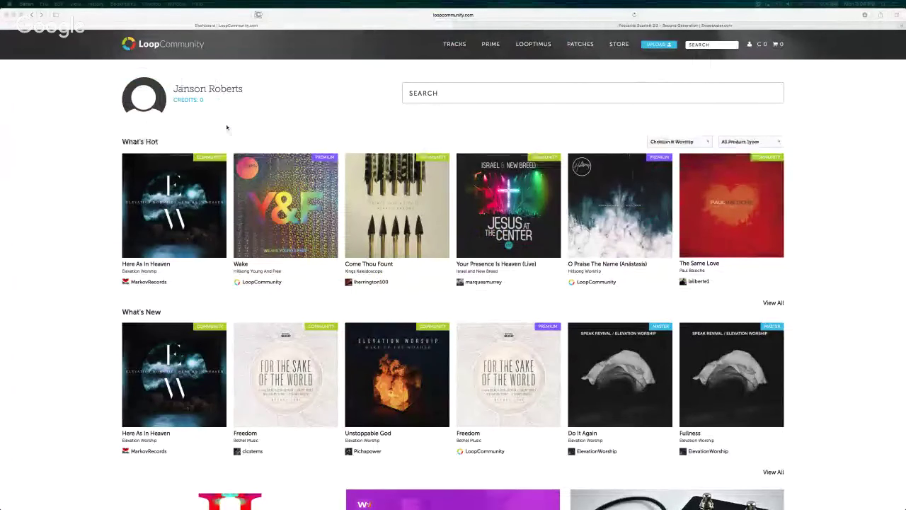
{"action": "left_click", "coordinate": [623, 44]}
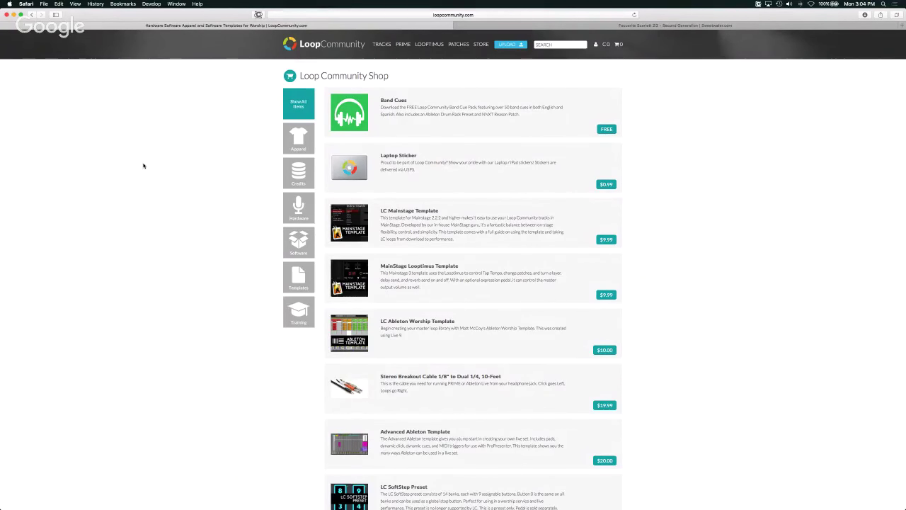
Step: Switch back to Ableton Live and load the LC CUE PACK 2.0 ENGLISH drum rack onto a new track below the click
{"action": "key", "text": "ctrl+Up"}
{"action": "left_click", "coordinate": [138, 211]}
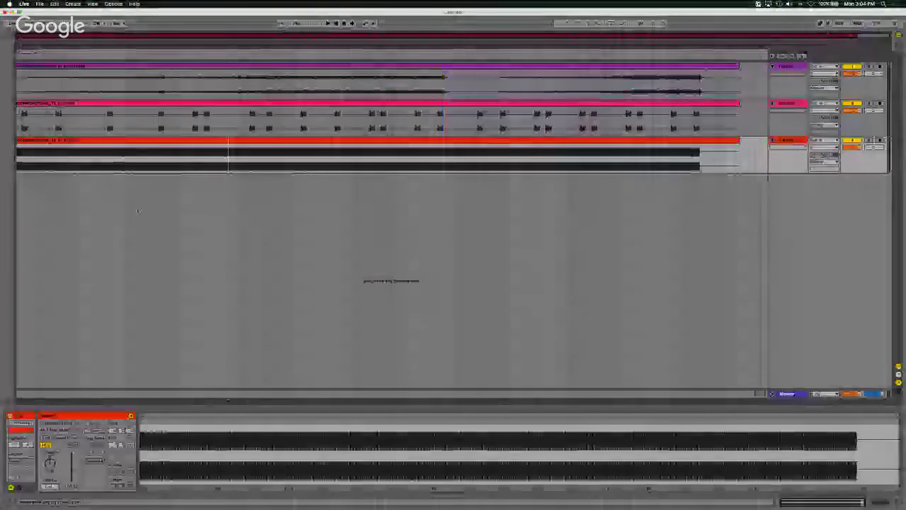
{"action": "left_click", "coordinate": [10, 46]}
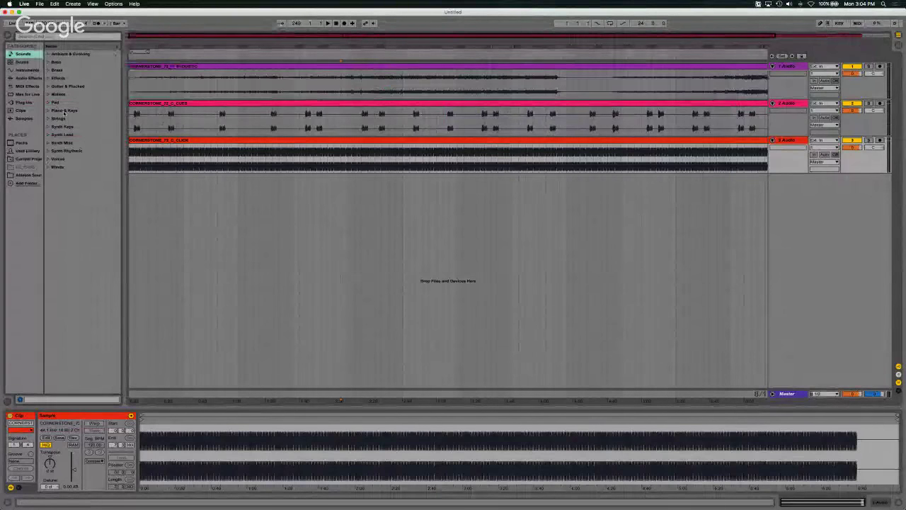
{"action": "left_click", "coordinate": [29, 175]}
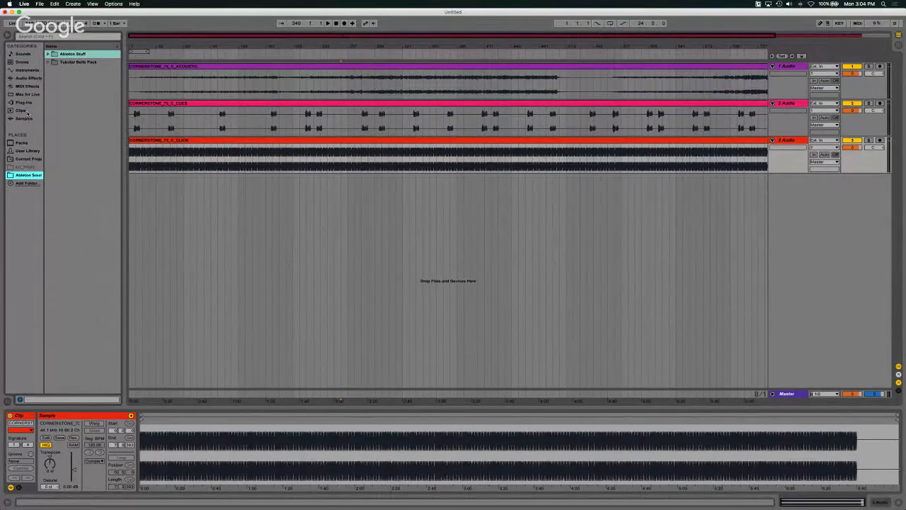
{"action": "left_click", "coordinate": [23, 62]}
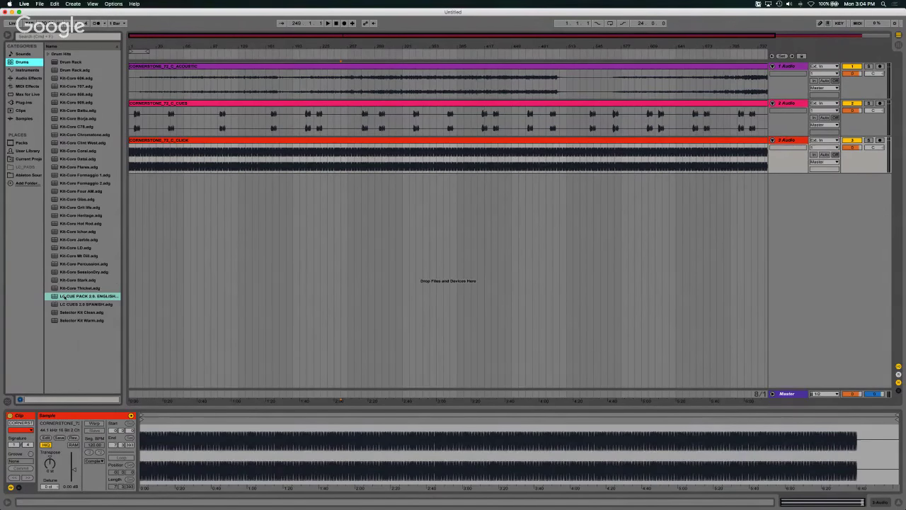
{"action": "left_click", "coordinate": [76, 297]}
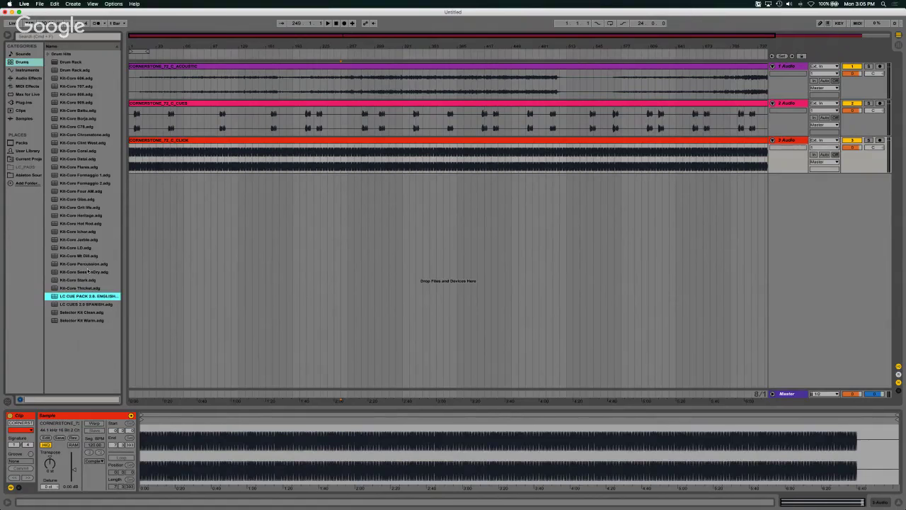
{"action": "left_click_drag", "start_coordinate": [88, 271], "coordinate": [143, 188]}
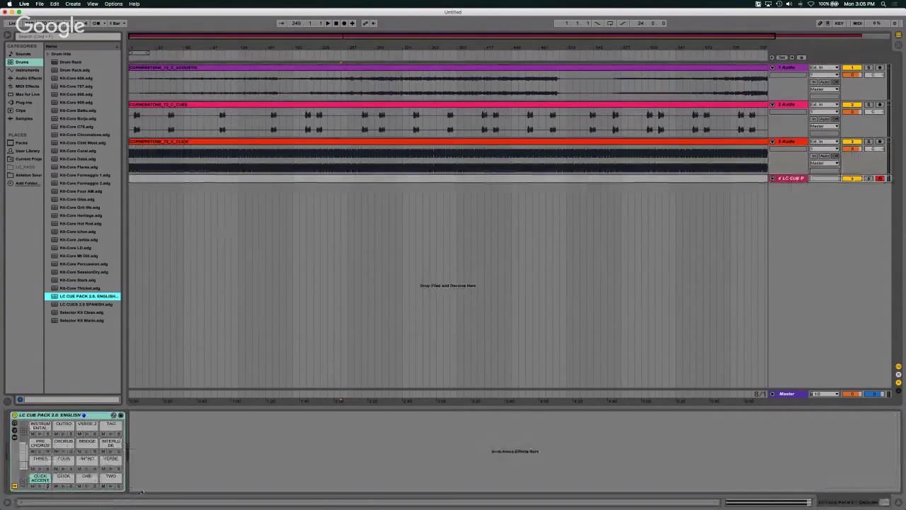
Step: Preview the INSTRUMENTAL, OUTRO and TAG pads of the cue rack and look through its further pads
{"action": "left_click", "coordinate": [41, 433]}
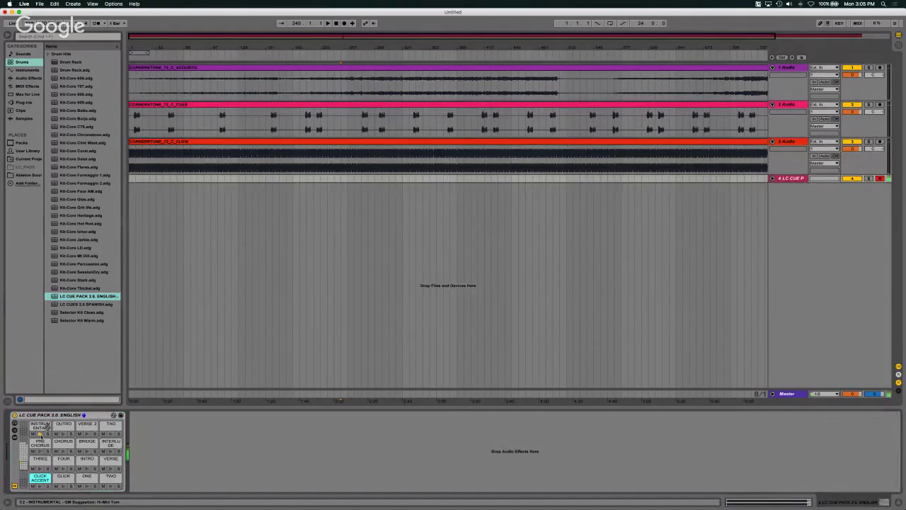
{"action": "left_click", "coordinate": [64, 433]}
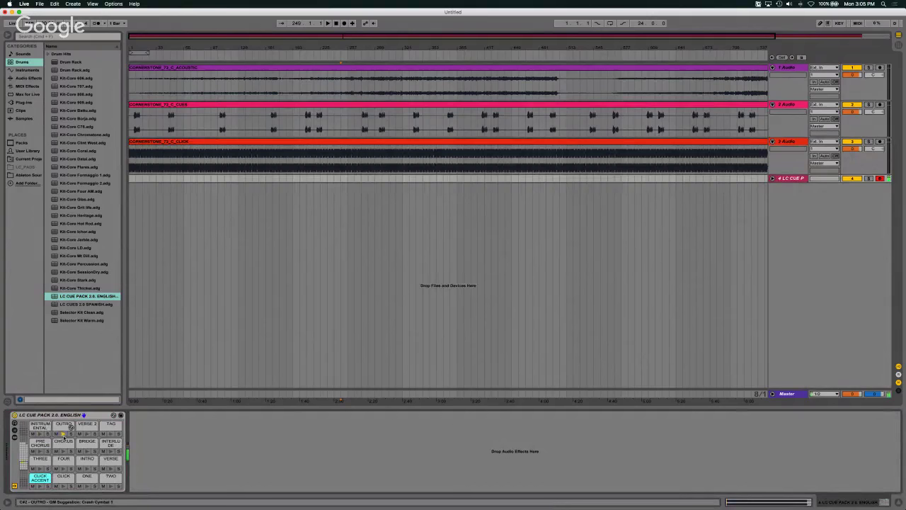
{"action": "left_click", "coordinate": [110, 434]}
{"action": "scroll", "coordinate": [69, 462], "scroll_direction": "up", "scroll_amount": 4}
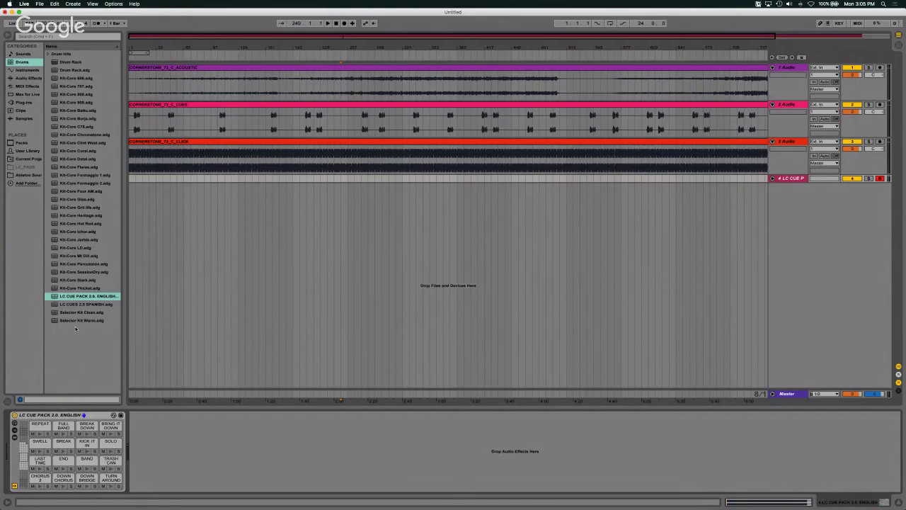
Step: Unfold the cue pack track and rename it CUES
{"action": "left_click", "coordinate": [206, 228]}
{"action": "left_click", "coordinate": [773, 178]}
{"action": "double_click", "coordinate": [792, 178]}
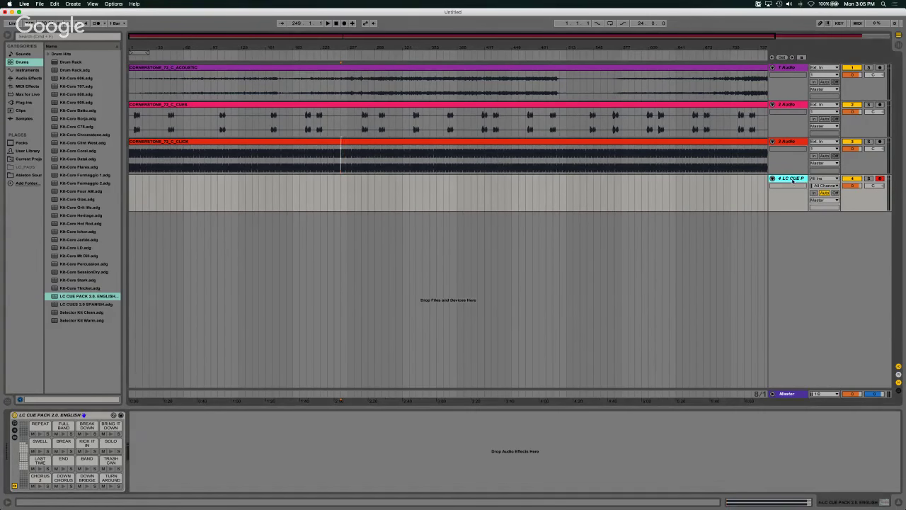
{"action": "type", "text": "CUES"}
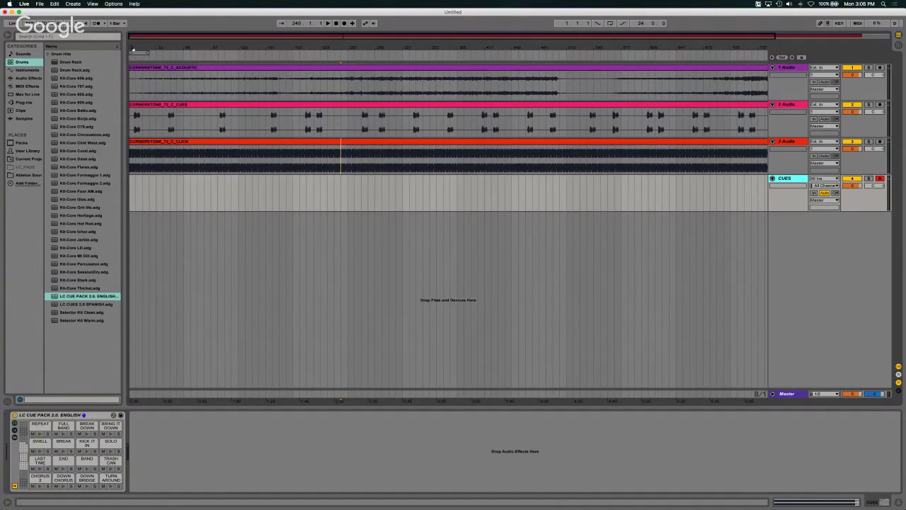
Step: Insert an empty four-bar MIDI clip on the CUES track from bar 1 to bar 5
{"action": "scroll", "coordinate": [133, 48], "scroll_direction": "up", "scroll_amount": 5}
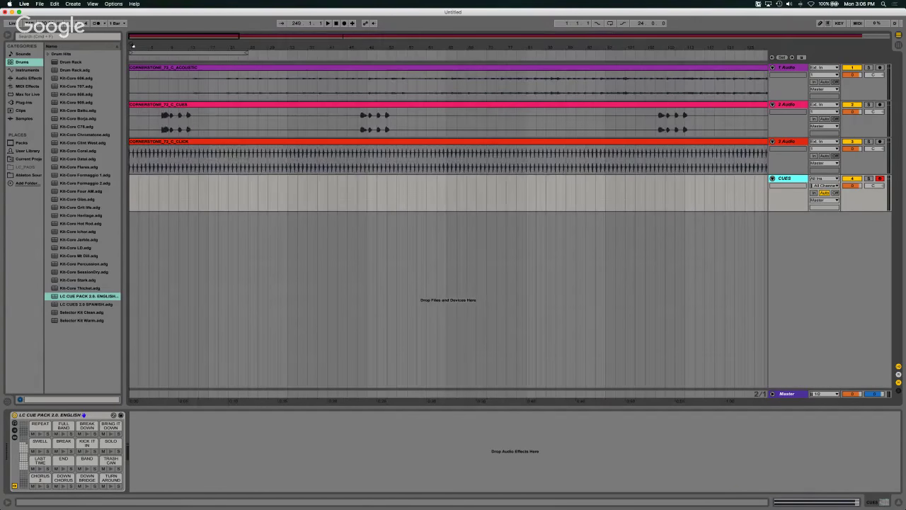
{"action": "left_click_drag", "start_coordinate": [132, 46], "coordinate": [147, 121]}
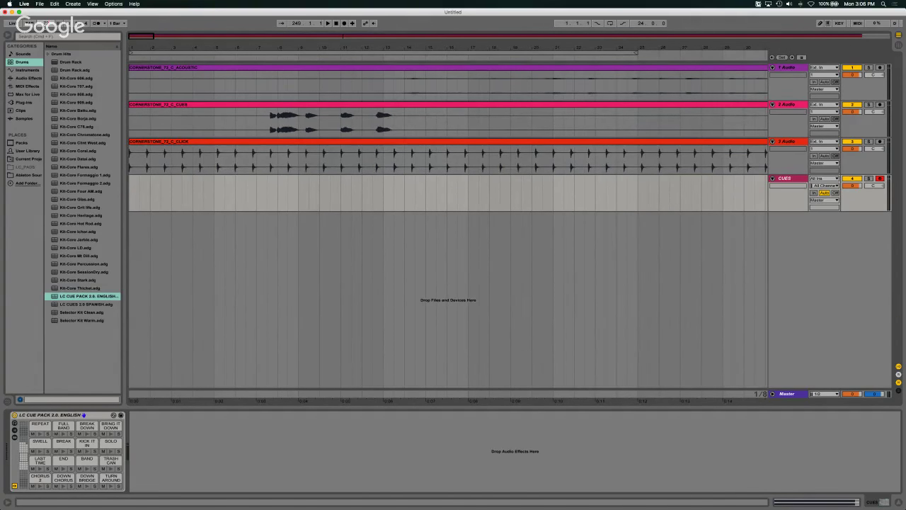
{"action": "left_click", "coordinate": [264, 83]}
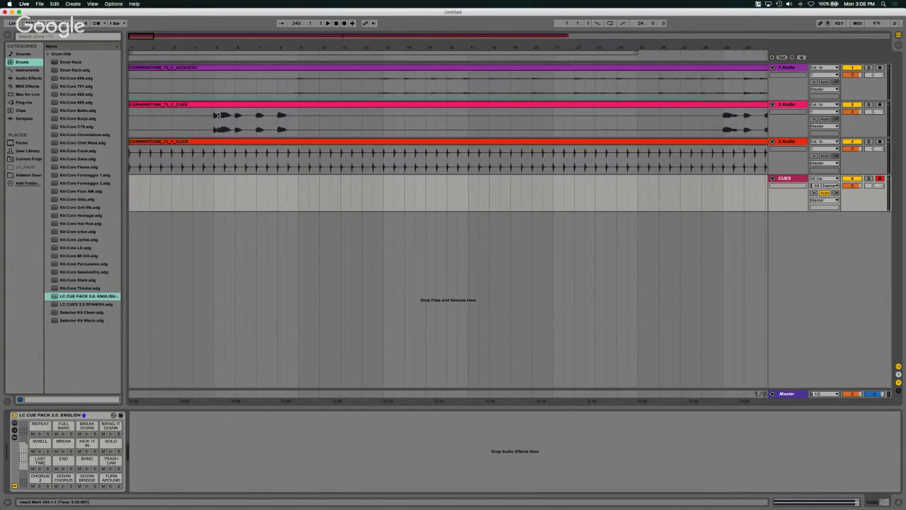
{"action": "left_click_drag", "start_coordinate": [212, 50], "coordinate": [161, 52]}
{"action": "left_click", "coordinate": [342, 117]}
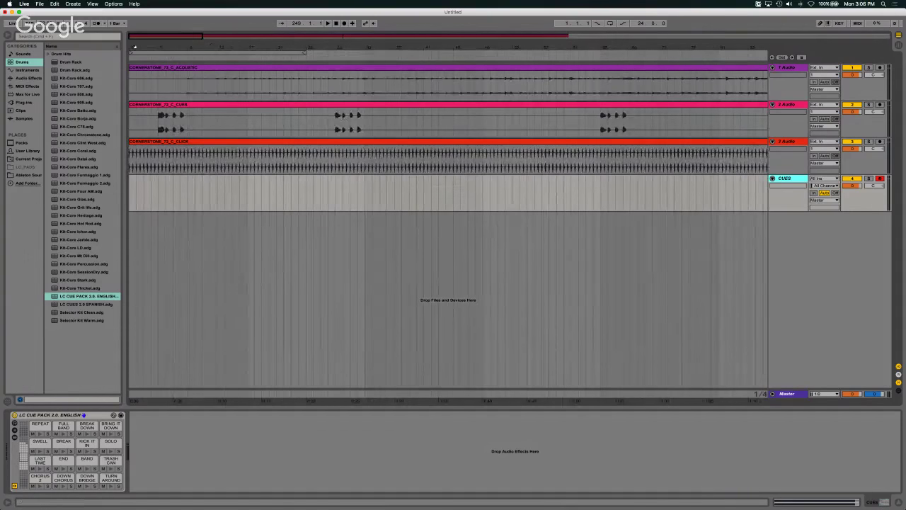
{"action": "left_click_drag", "start_coordinate": [133, 41], "coordinate": [134, 46]}
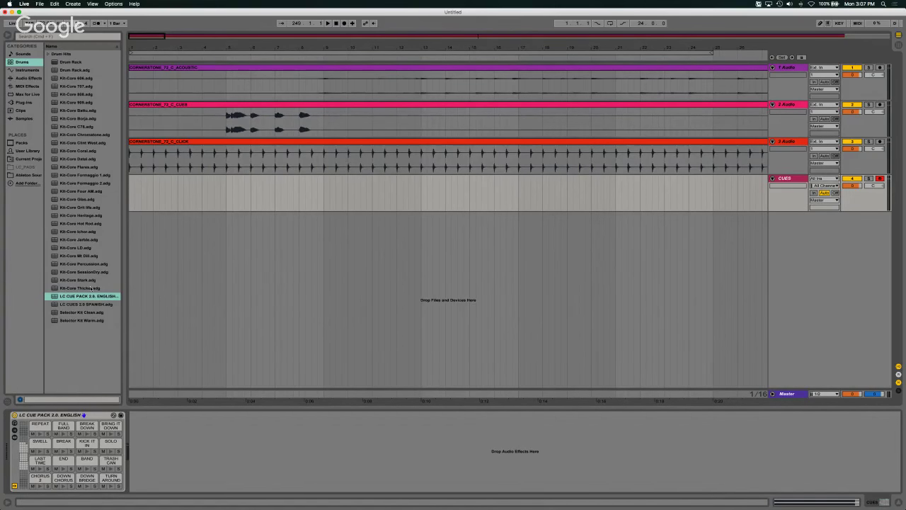
{"action": "left_click_drag", "start_coordinate": [130, 196], "coordinate": [226, 195]}
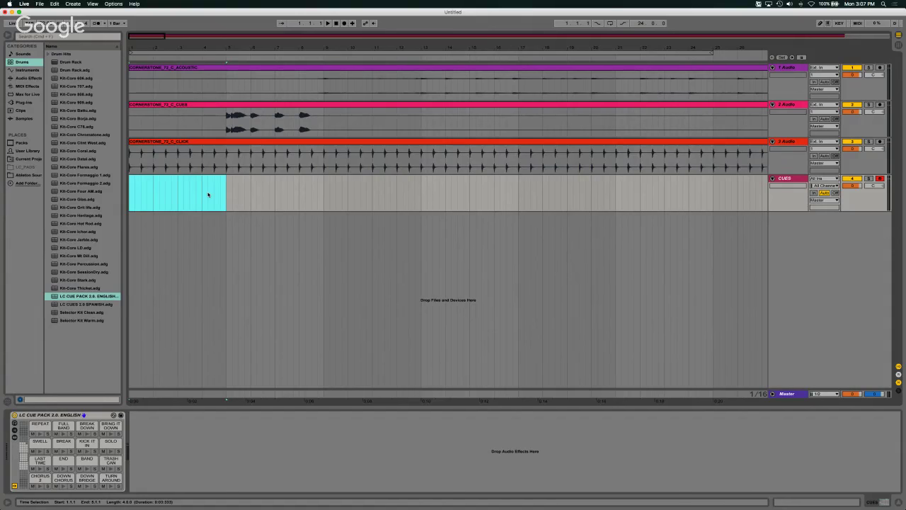
{"action": "right_click", "coordinate": [208, 195]}
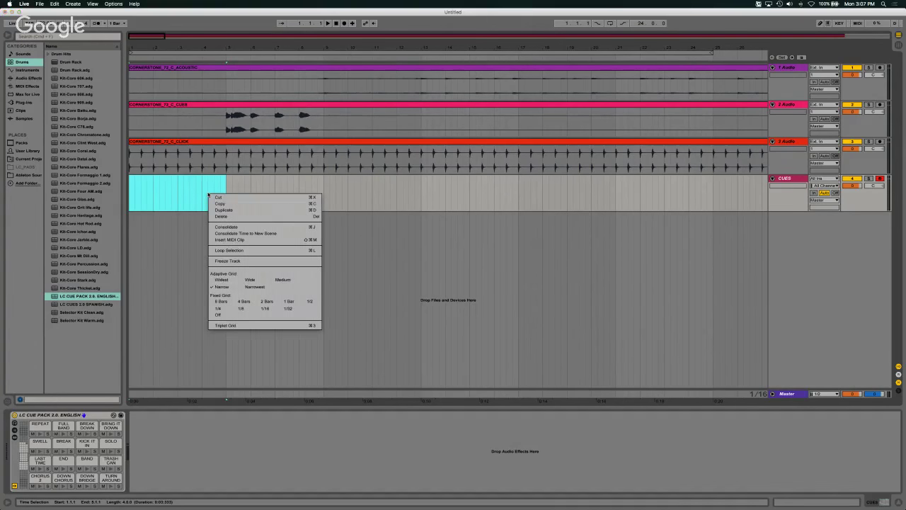
{"action": "left_click", "coordinate": [178, 233]}
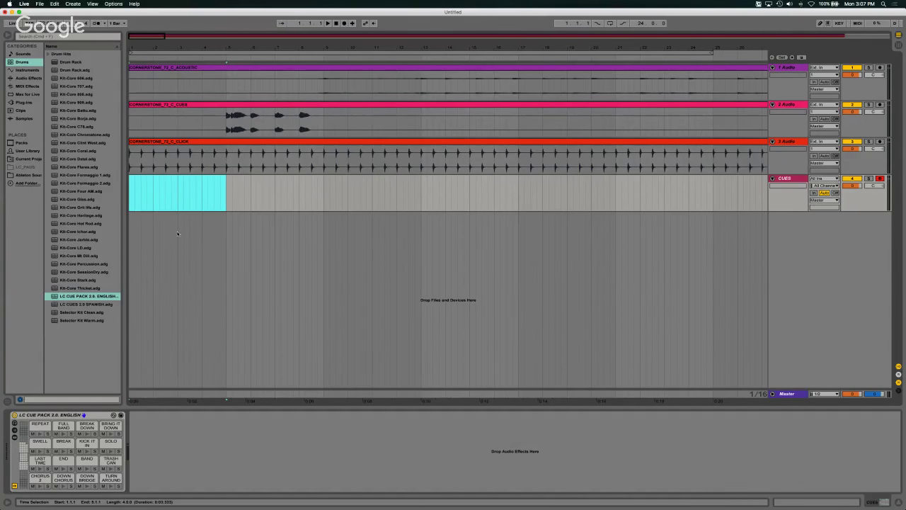
{"action": "right_click", "coordinate": [165, 197]}
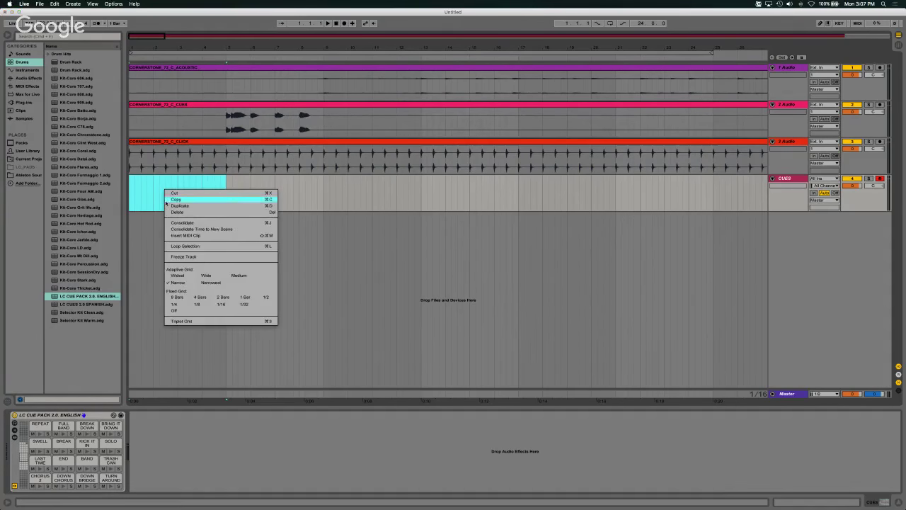
{"action": "left_click", "coordinate": [177, 238]}
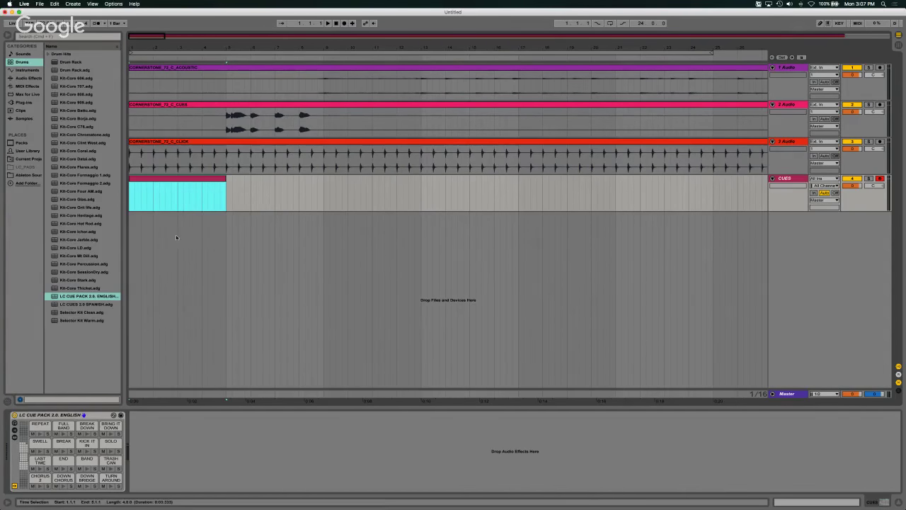
Step: Open the new MIDI clip in an enlarged note editor, audition the HALF TIME cue, and set the fixed grid to 1/4
{"action": "double_click", "coordinate": [170, 181]}
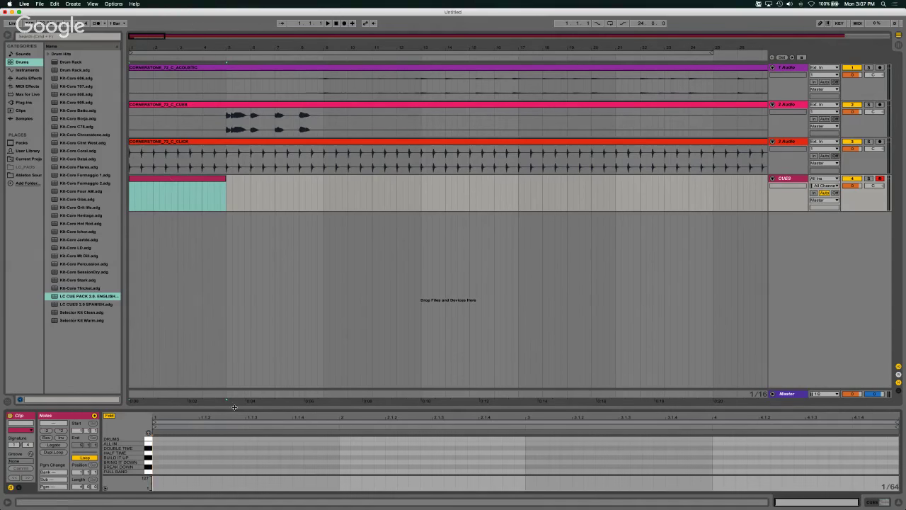
{"action": "left_click_drag", "start_coordinate": [232, 408], "coordinate": [231, 263]}
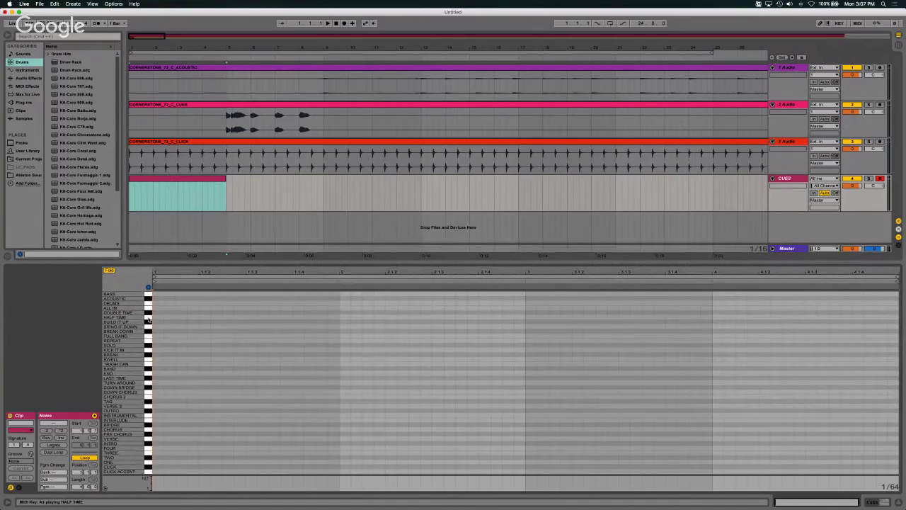
{"action": "left_click", "coordinate": [149, 318]}
{"action": "right_click", "coordinate": [197, 365]}
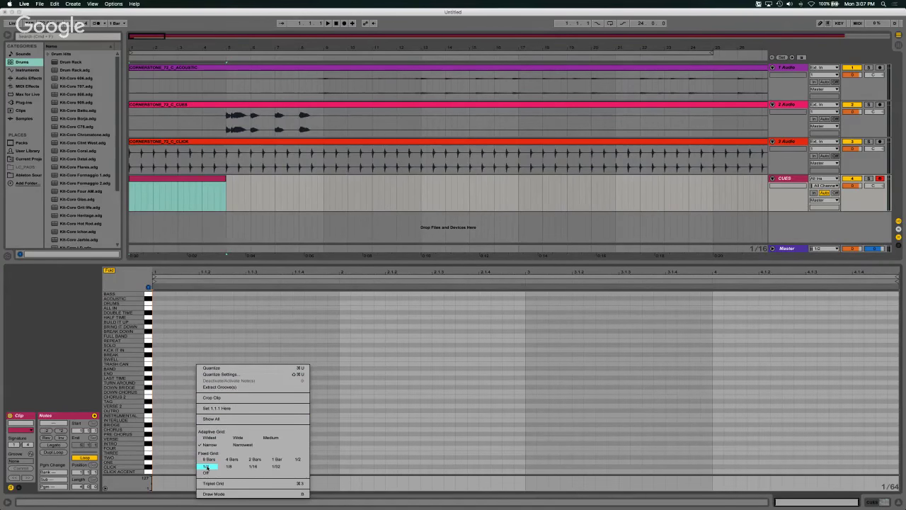
{"action": "left_click", "coordinate": [206, 467]}
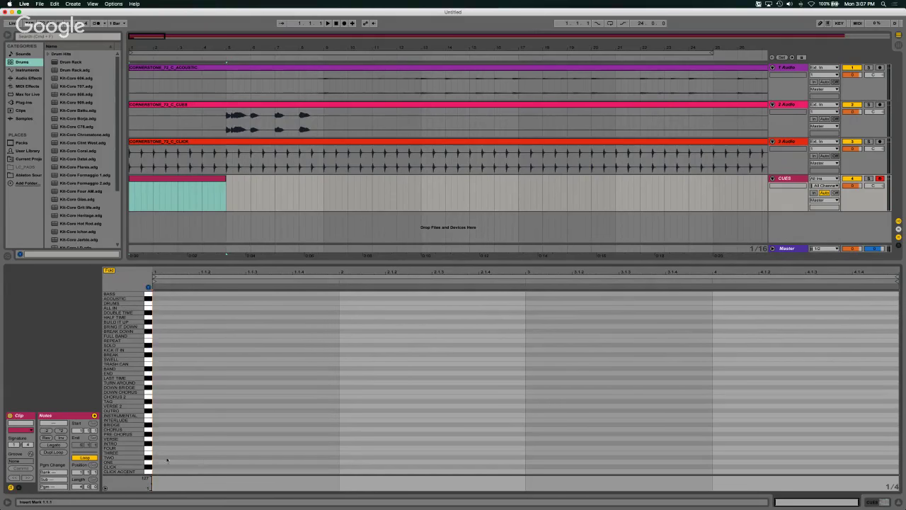
Step: Add one-bar INTRO, TWO, THREE and FOUR cue notes in bars 1 to 4 of the CUES clip, one cue per bar
{"action": "double_click", "coordinate": [224, 444]}
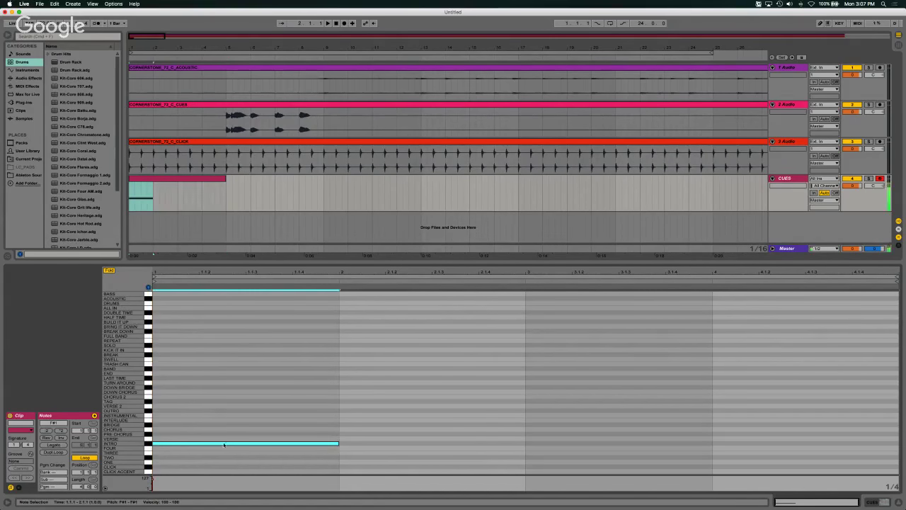
{"action": "double_click", "coordinate": [383, 457]}
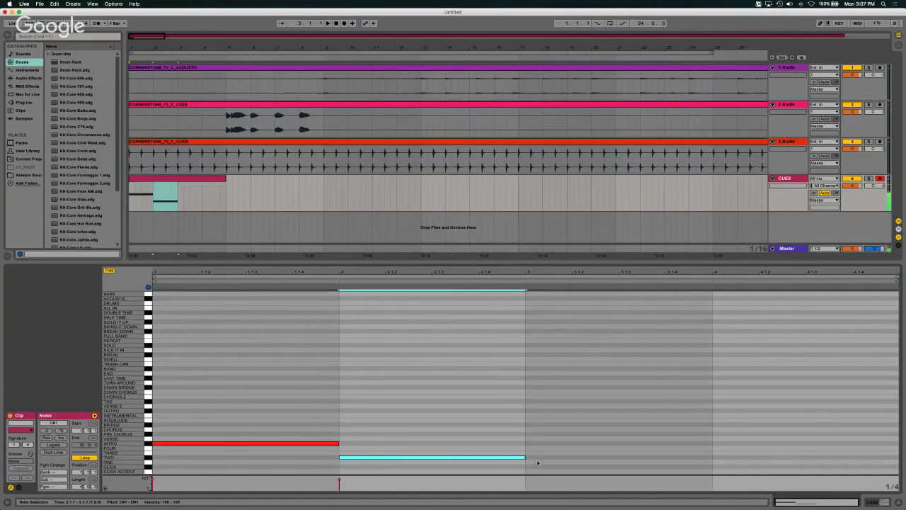
{"action": "double_click", "coordinate": [556, 453]}
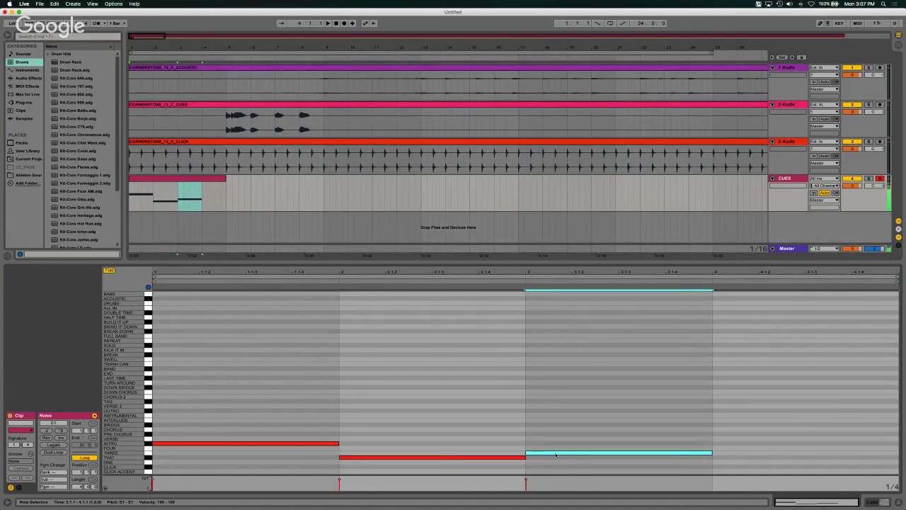
{"action": "double_click", "coordinate": [732, 449]}
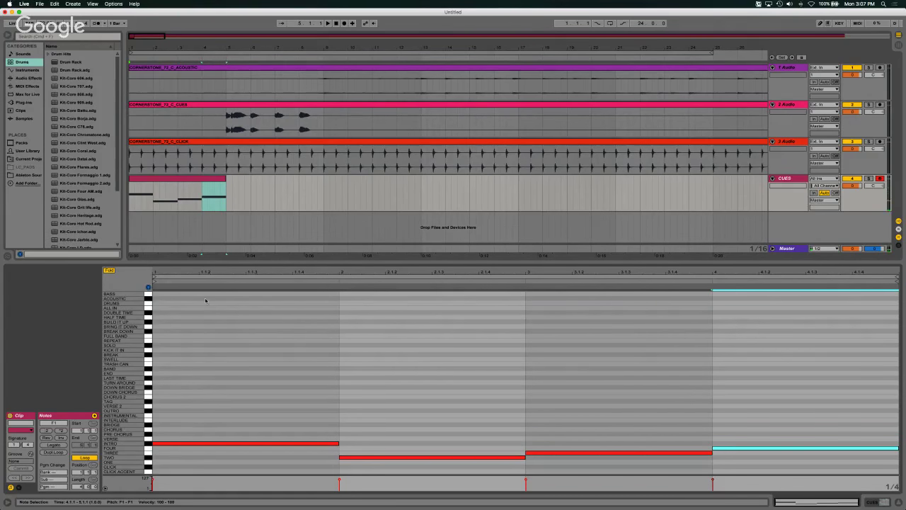
Step: Play the arrangement from the start to hear the four programmed cues against the click, stopping at the end of the clip
{"action": "left_click", "coordinate": [336, 23]}
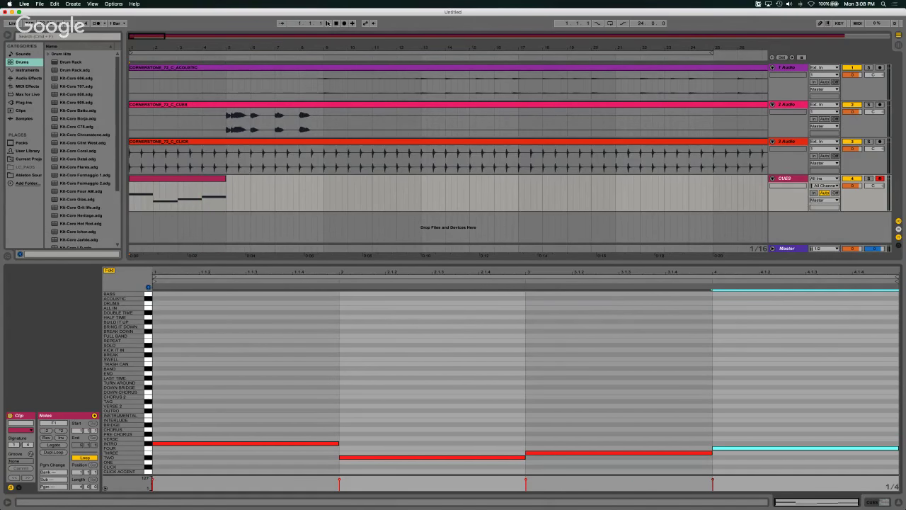
{"action": "left_click", "coordinate": [328, 23]}
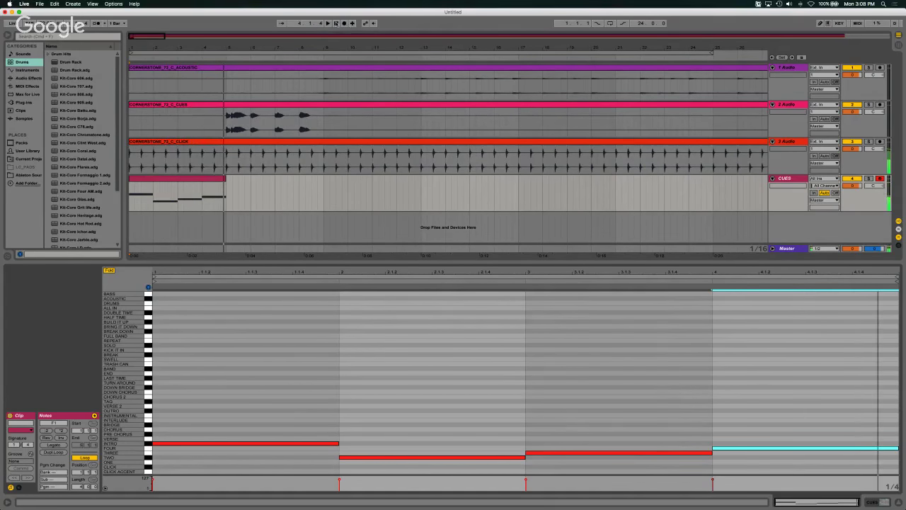
{"action": "left_click", "coordinate": [336, 24]}
Step: Move the cue MIDI clip to start at bar 5 in line with the CORNERSTONE_72_C_CUES audio, and play the arrangement from the start
{"action": "left_click_drag", "start_coordinate": [186, 186], "coordinate": [261, 185]}
{"action": "left_click_drag", "start_coordinate": [258, 139], "coordinate": [259, 139]}
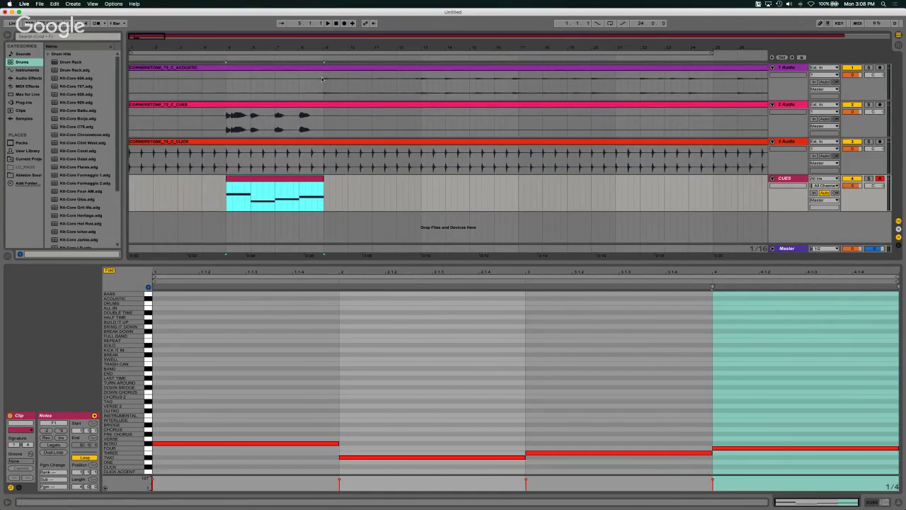
{"action": "left_click", "coordinate": [336, 24]}
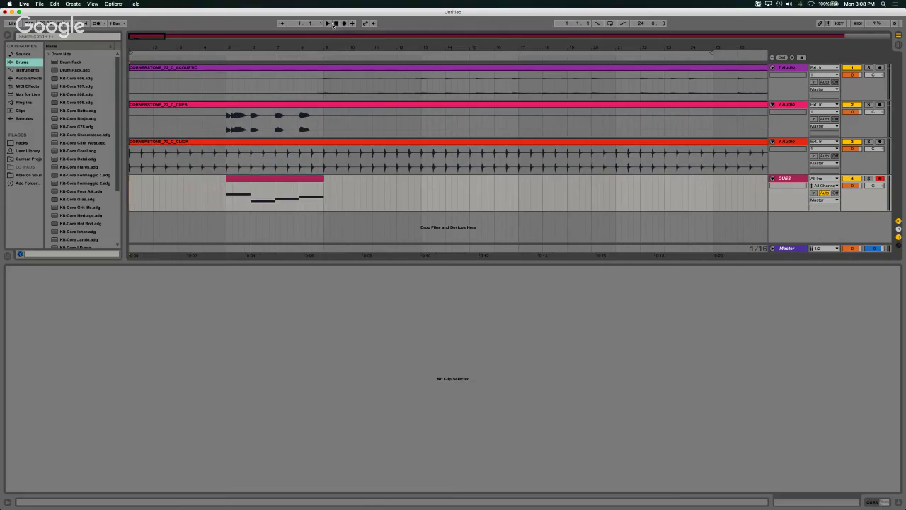
{"action": "left_click", "coordinate": [328, 23]}
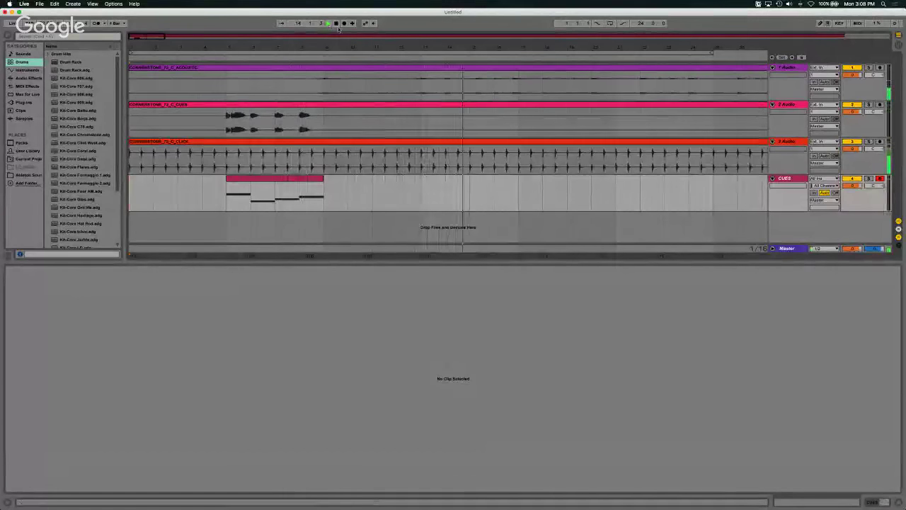
{"action": "left_click", "coordinate": [337, 24]}
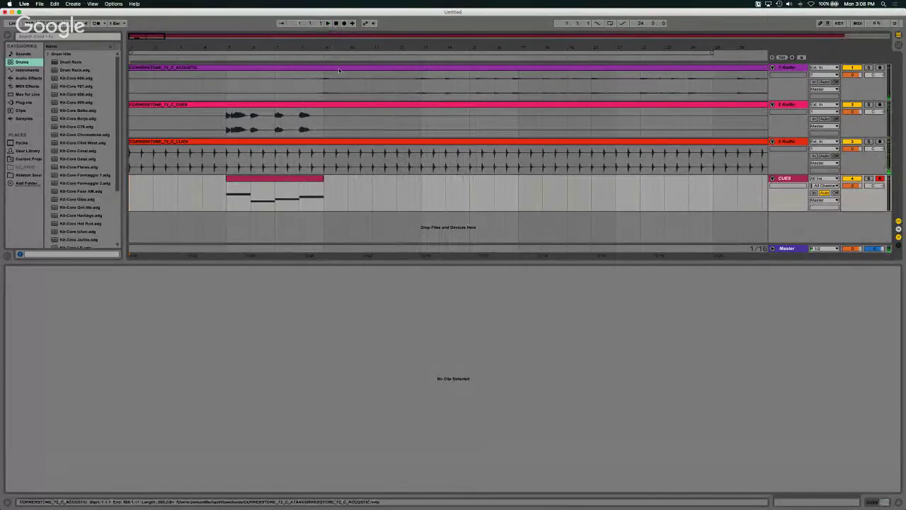
Step: Raise the clip gain of the CORNERSTONE_72_C_ACOUSTIC stem, trying 10 dB and settling on 4 dB
{"action": "left_click", "coordinate": [286, 69]}
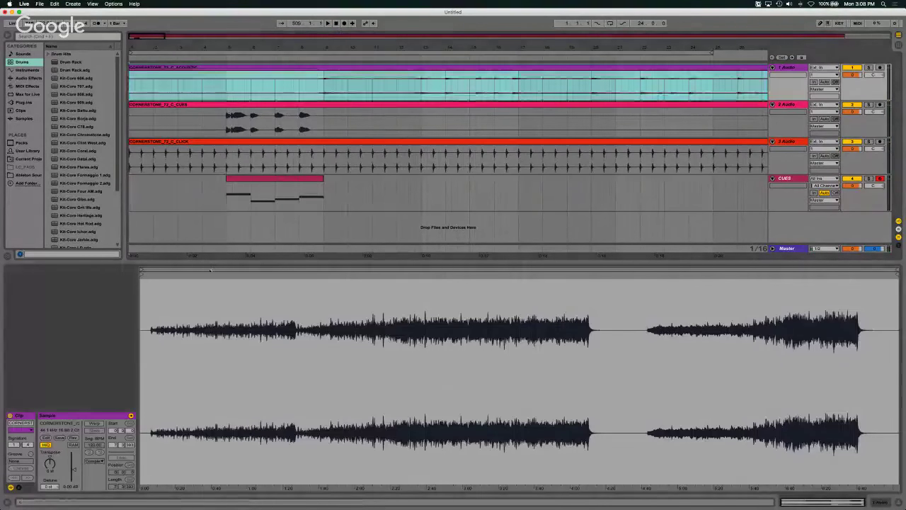
{"action": "left_click_drag", "start_coordinate": [211, 269], "coordinate": [197, 390]}
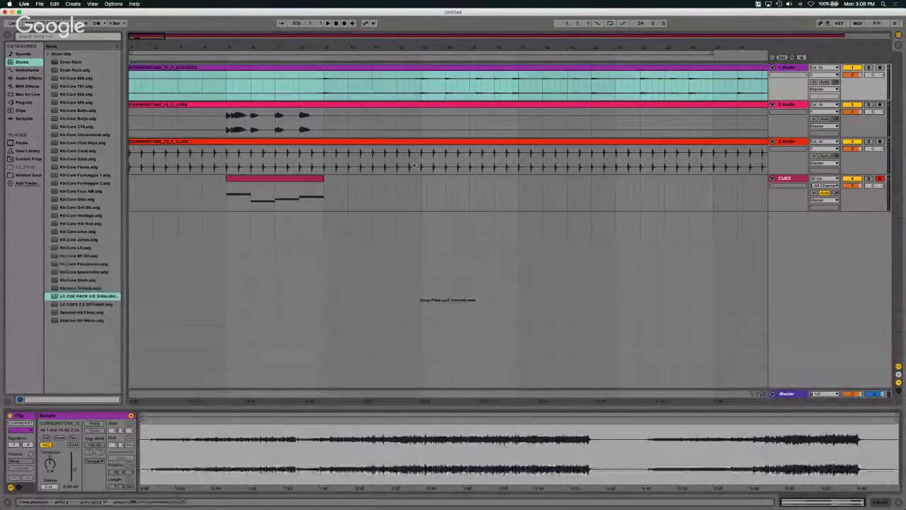
{"action": "left_click_drag", "start_coordinate": [290, 50], "coordinate": [289, 48]}
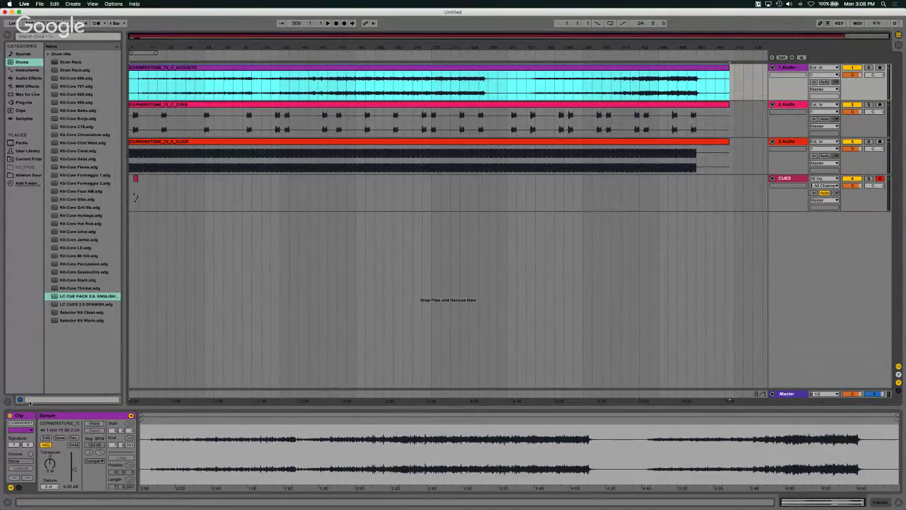
{"action": "left_click", "coordinate": [69, 490]}
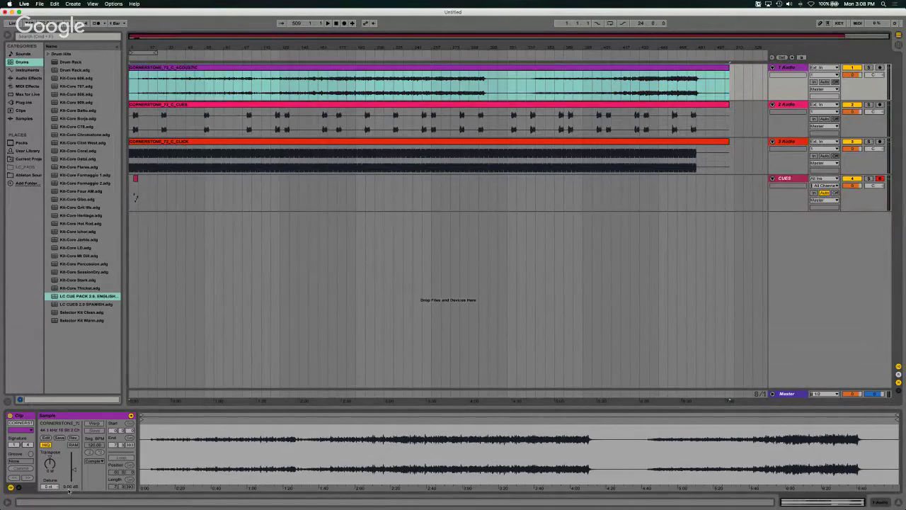
{"action": "left_click", "coordinate": [72, 486]}
{"action": "scroll", "coordinate": [75, 478], "scroll_direction": "up", "scroll_amount": 2}
{"action": "type", "text": "10"}
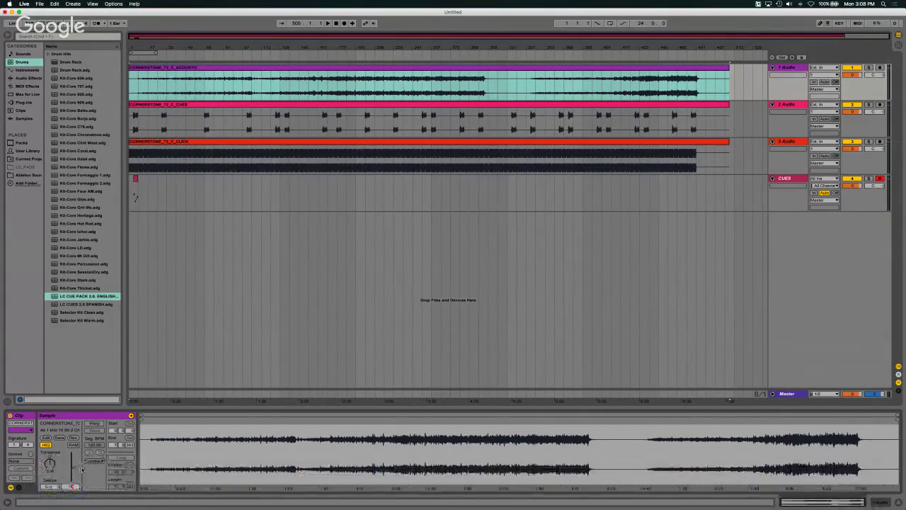
{"action": "key", "text": "Return"}
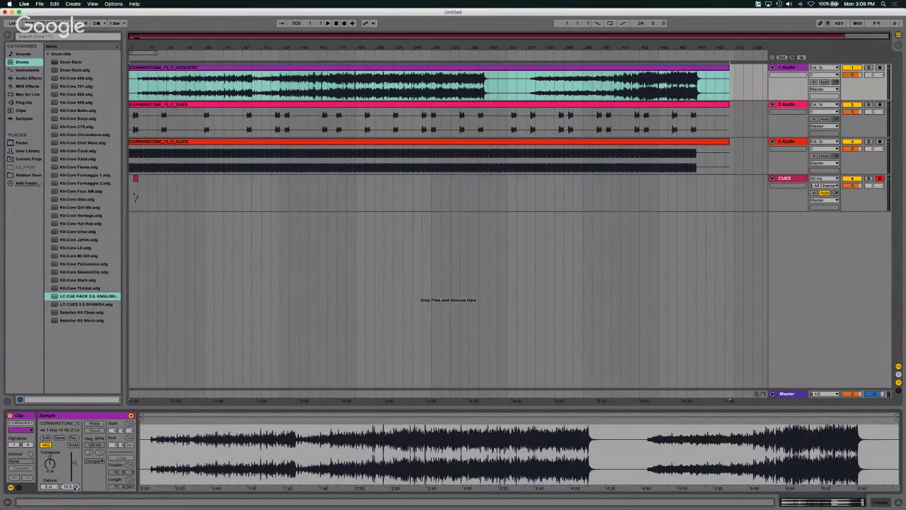
{"action": "left_click_drag", "start_coordinate": [75, 487], "coordinate": [75, 488]}
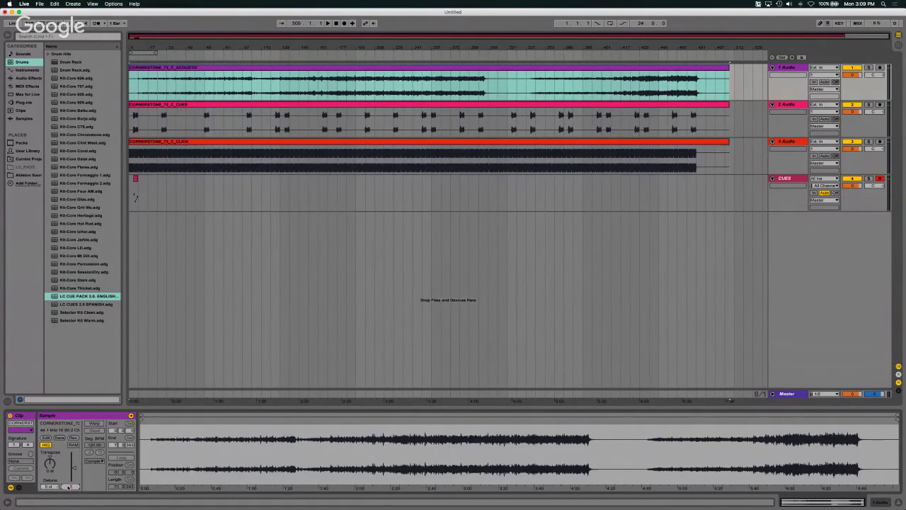
{"action": "left_click_drag", "start_coordinate": [68, 487], "coordinate": [68, 488]}
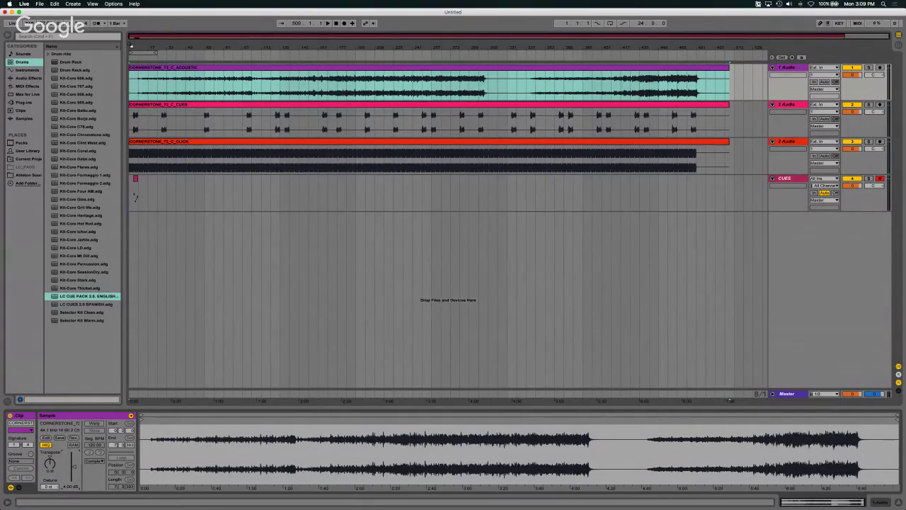
Step: Copy the cue MIDI clip and paste it on the CUES track at bar 29, under the second spoken cue
{"action": "scroll", "coordinate": [136, 198], "scroll_direction": "up", "scroll_amount": 10}
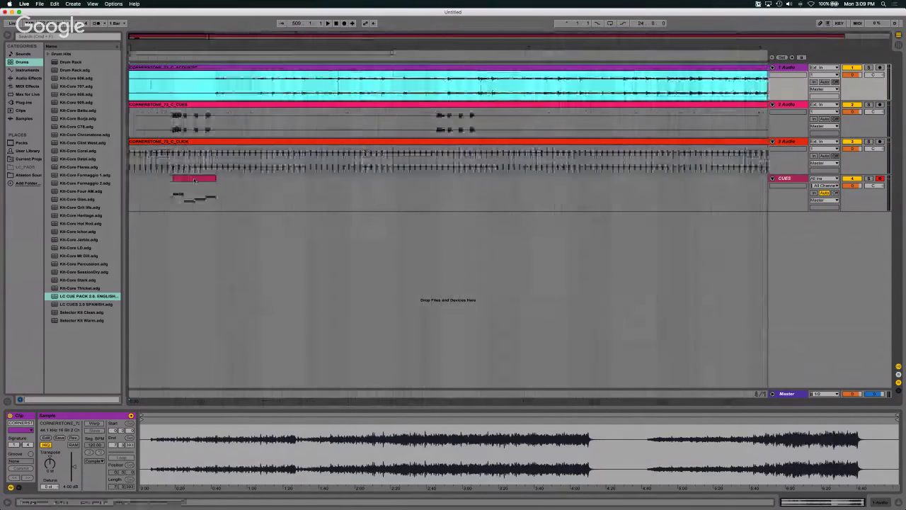
{"action": "left_click", "coordinate": [194, 179]}
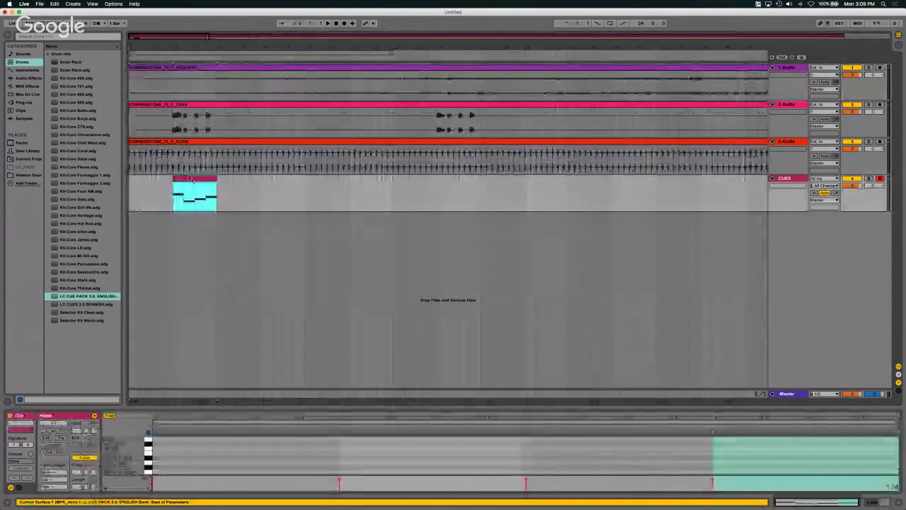
{"action": "left_click", "coordinate": [436, 200]}
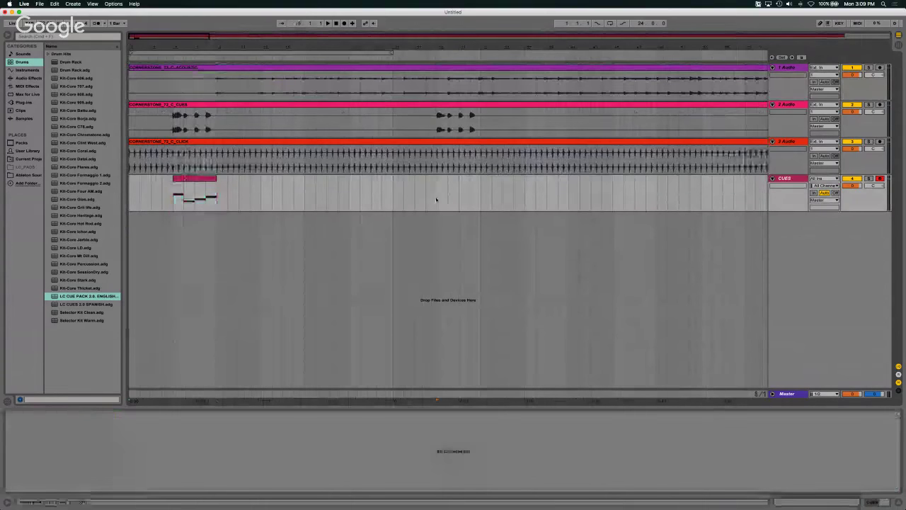
{"action": "key", "text": "super+v"}
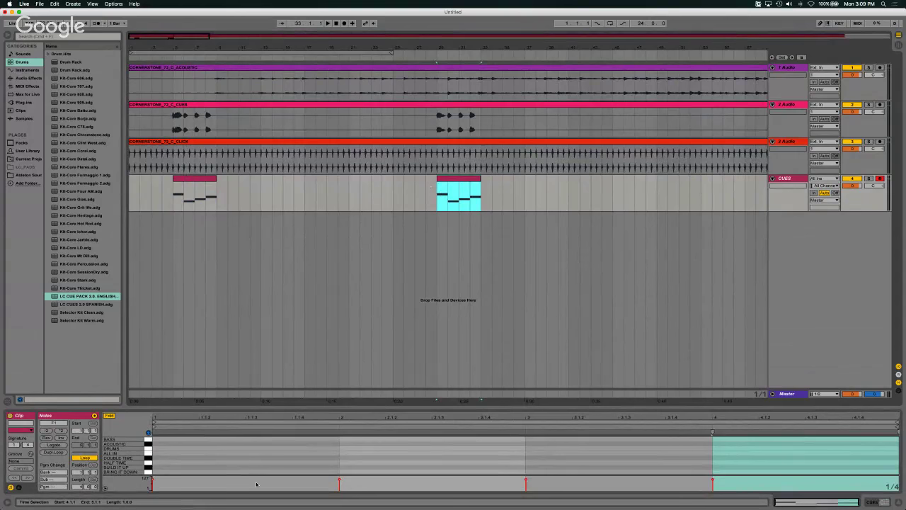
Step: Replace the INTRO note with a one-bar VERSE note in the first bar of the pasted cue clip
{"action": "scroll", "coordinate": [248, 467], "scroll_direction": "down", "scroll_amount": 3}
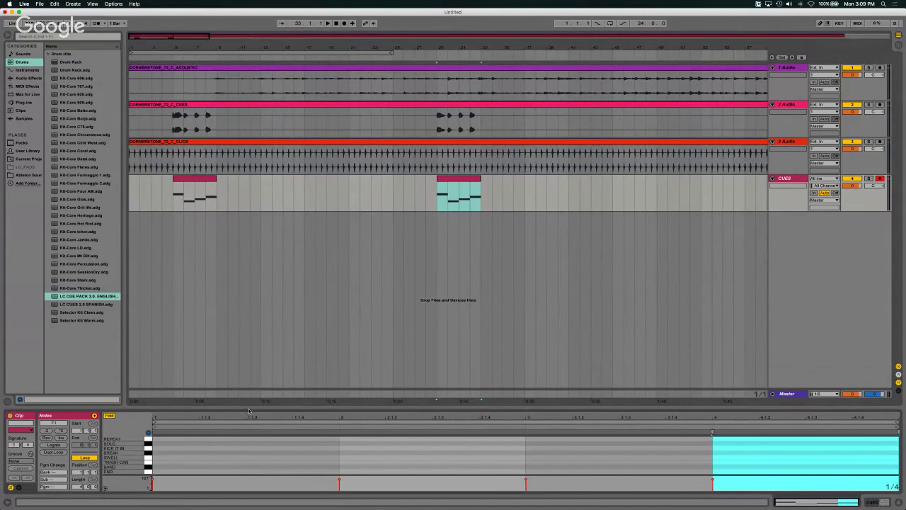
{"action": "left_click_drag", "start_coordinate": [249, 408], "coordinate": [250, 269]}
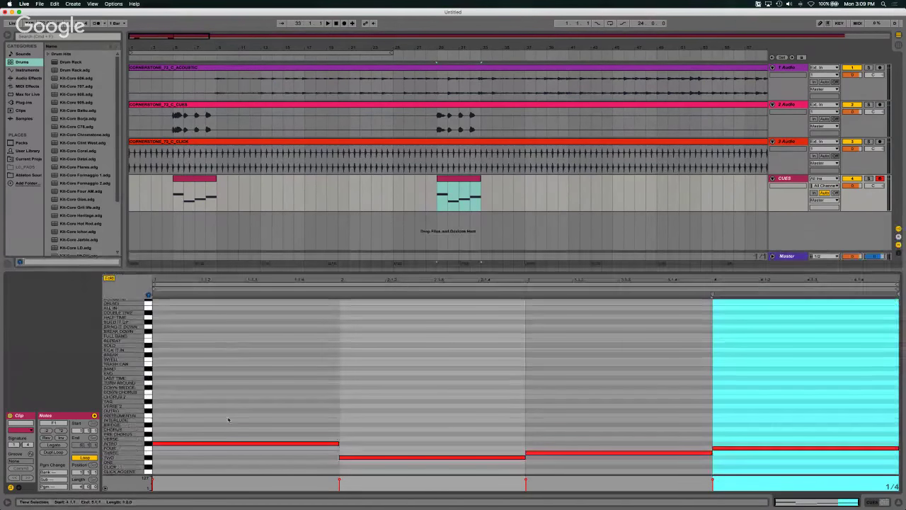
{"action": "double_click", "coordinate": [218, 444]}
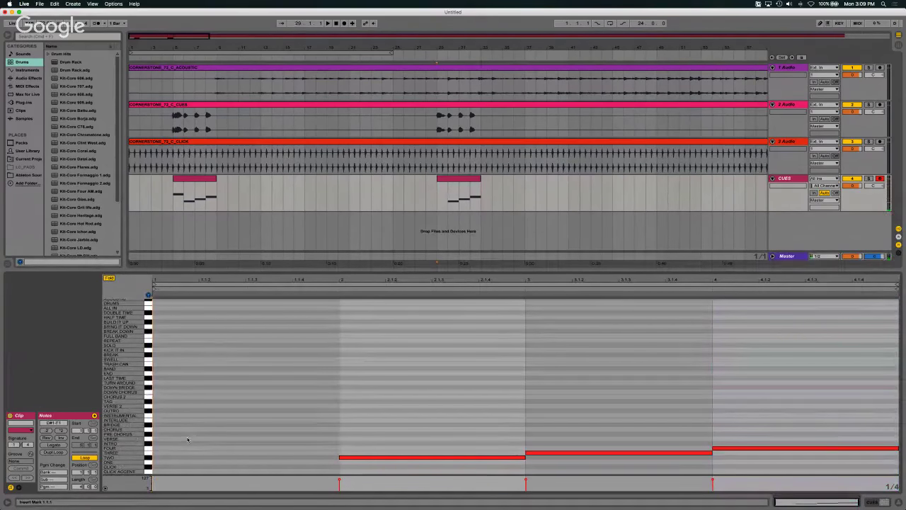
{"action": "double_click", "coordinate": [188, 440]}
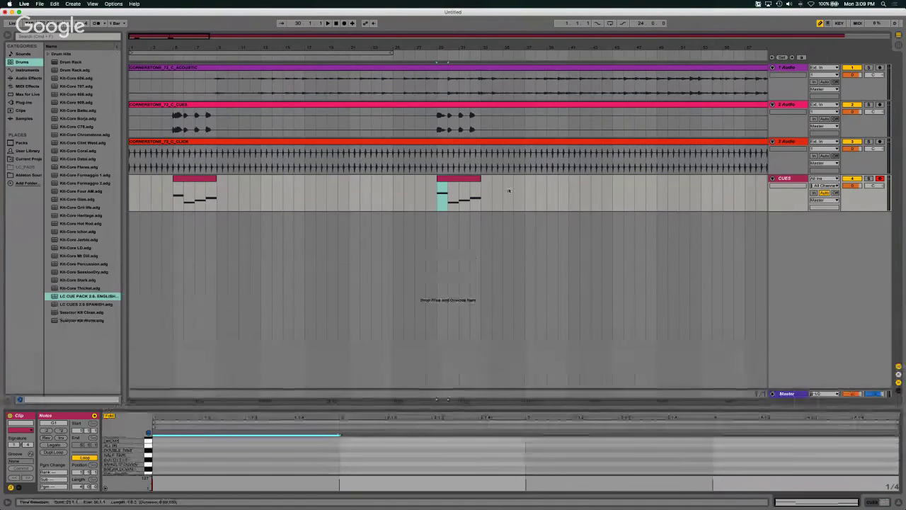
Step: Delete both MIDI clips from the CUES track
{"action": "left_click_drag", "start_coordinate": [244, 186], "coordinate": [147, 200]}
{"action": "key", "text": "Delete"}
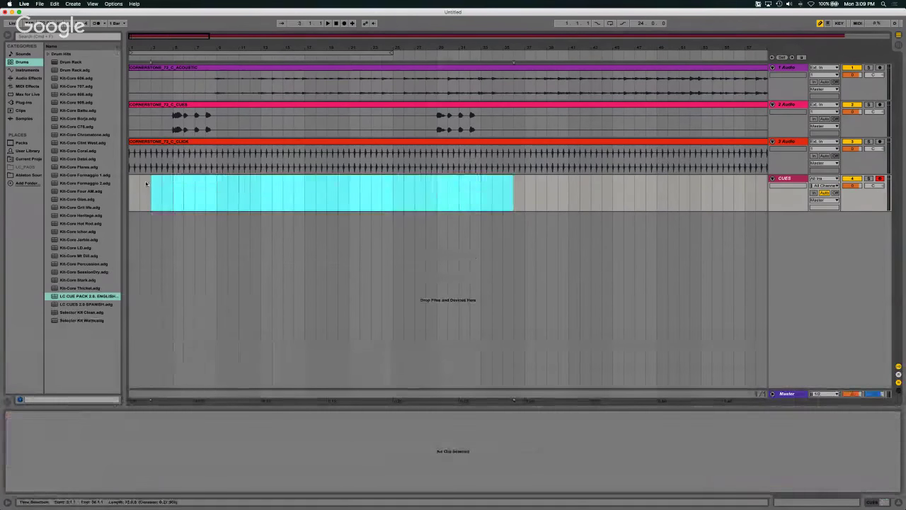
{"action": "left_click", "coordinate": [146, 200]}
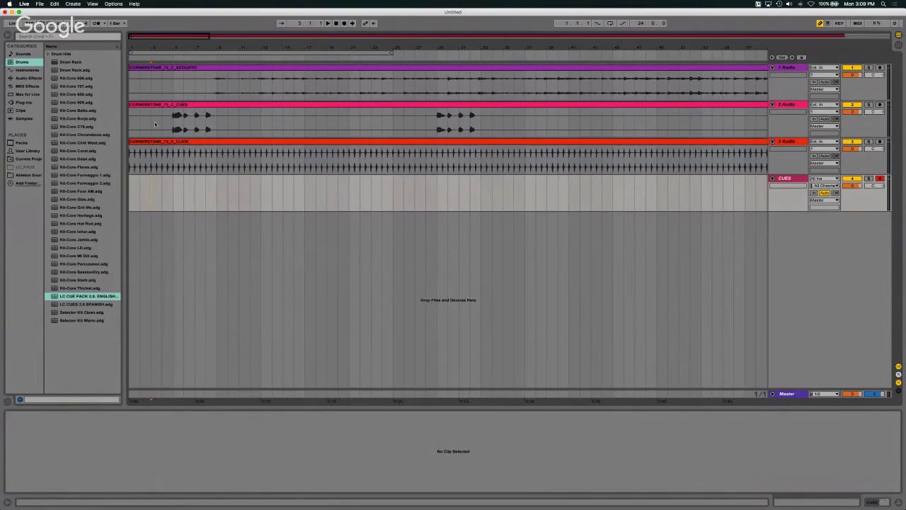
Step: Show the cue rack of the CUES track and insert an empty four-bar MIDI clip from bar 1 to bar 5
{"action": "left_click", "coordinate": [205, 193]}
{"action": "left_click", "coordinate": [796, 179]}
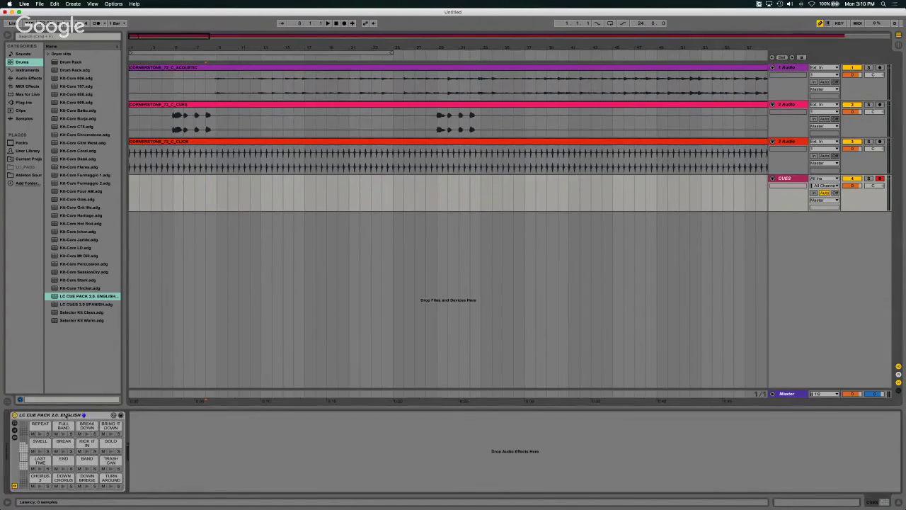
{"action": "left_click", "coordinate": [132, 193]}
{"action": "left_click_drag", "start_coordinate": [131, 193], "coordinate": [169, 194]}
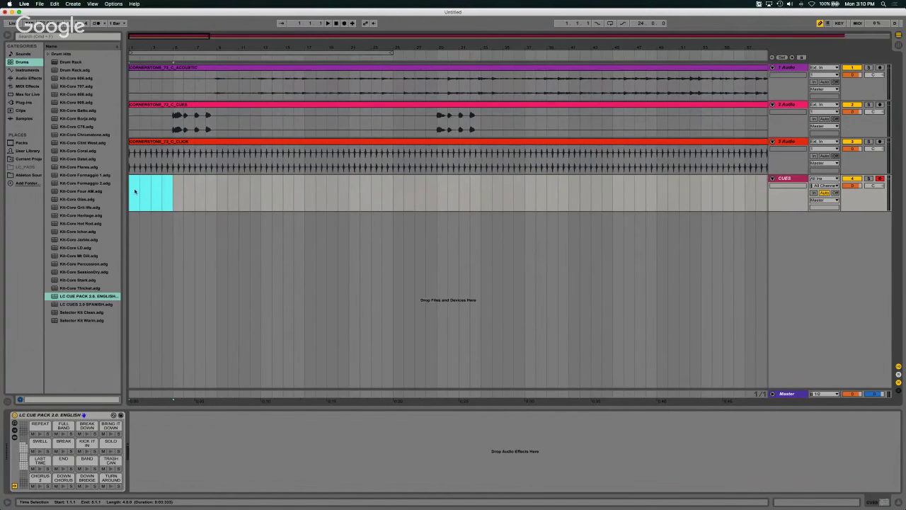
{"action": "right_click", "coordinate": [135, 192]}
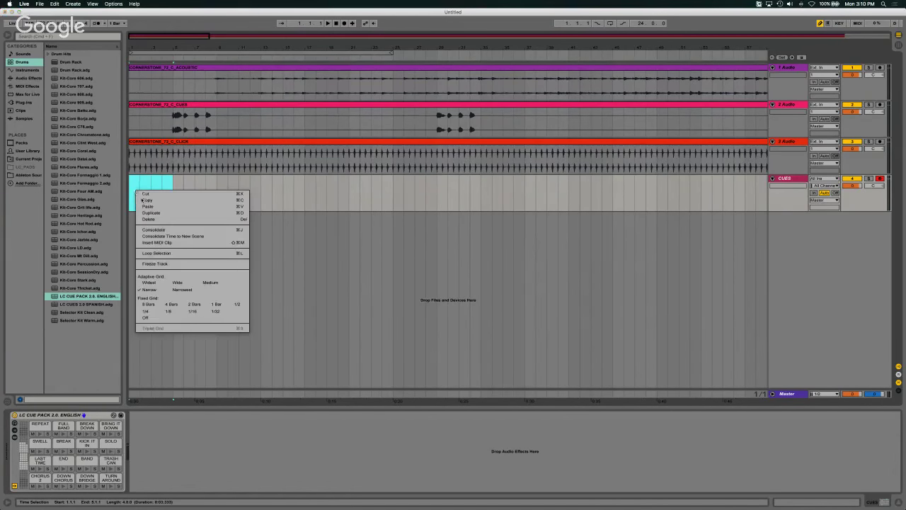
{"action": "left_click", "coordinate": [160, 243]}
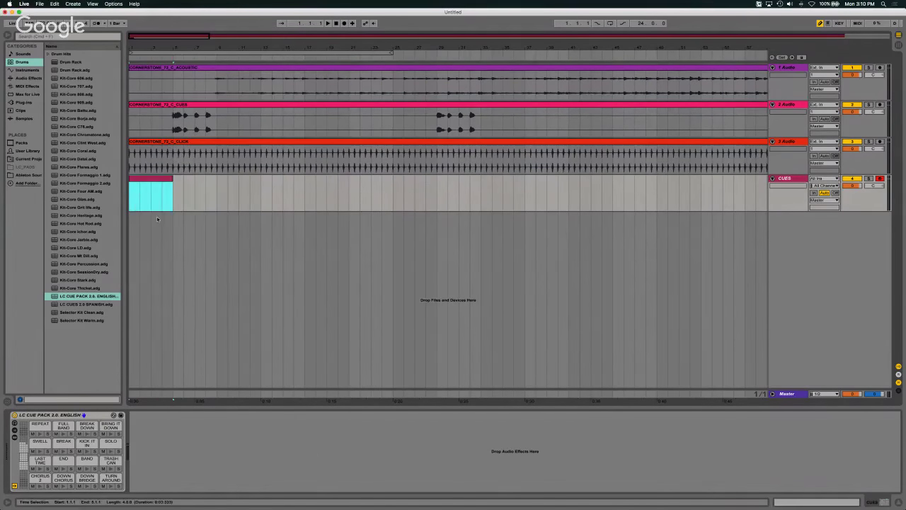
Step: Open the empty CUES clip in an enlarged note editor with a fixed 1/8 grid and the click rows in view
{"action": "double_click", "coordinate": [151, 181]}
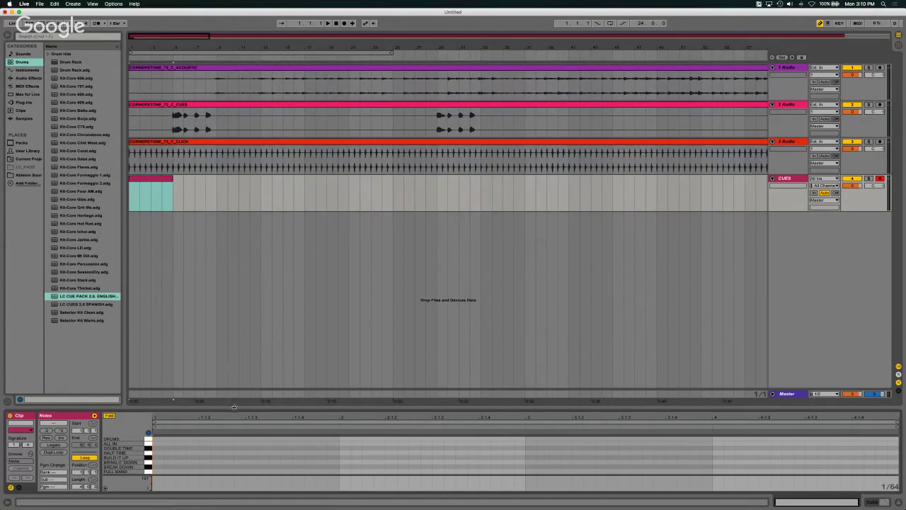
{"action": "left_click_drag", "start_coordinate": [233, 407], "coordinate": [235, 286]}
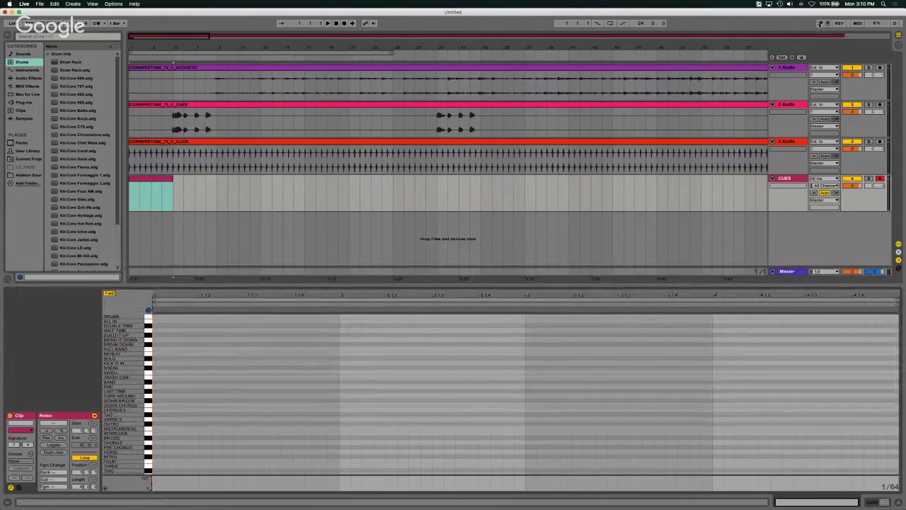
{"action": "right_click", "coordinate": [227, 378]}
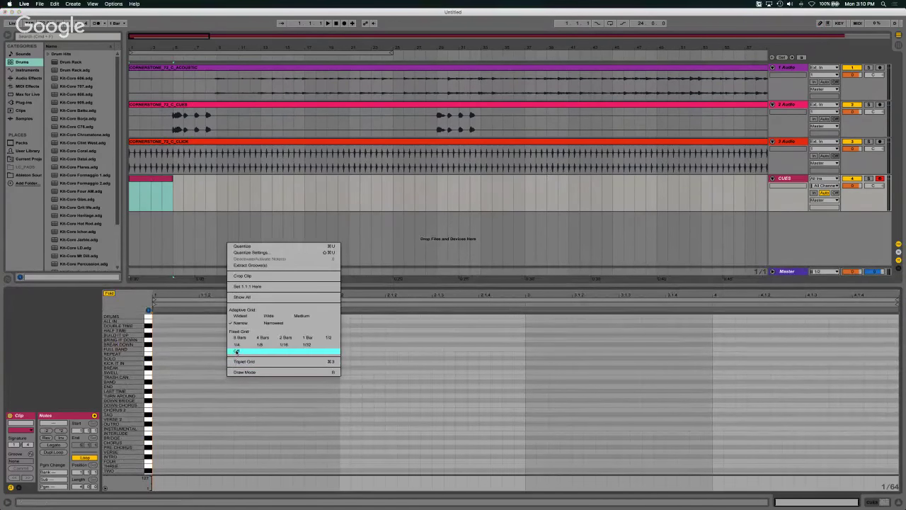
{"action": "left_click", "coordinate": [261, 346]}
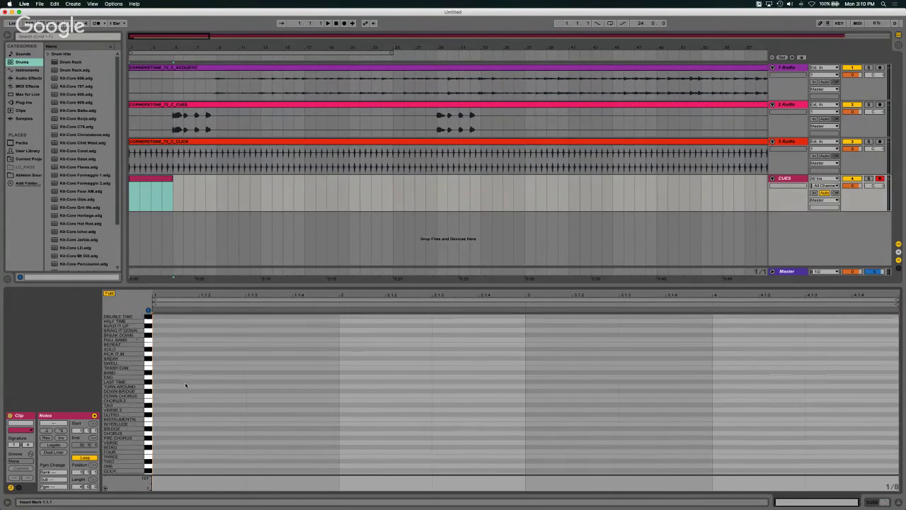
{"action": "scroll", "coordinate": [184, 385], "scroll_direction": "down", "scroll_amount": 2}
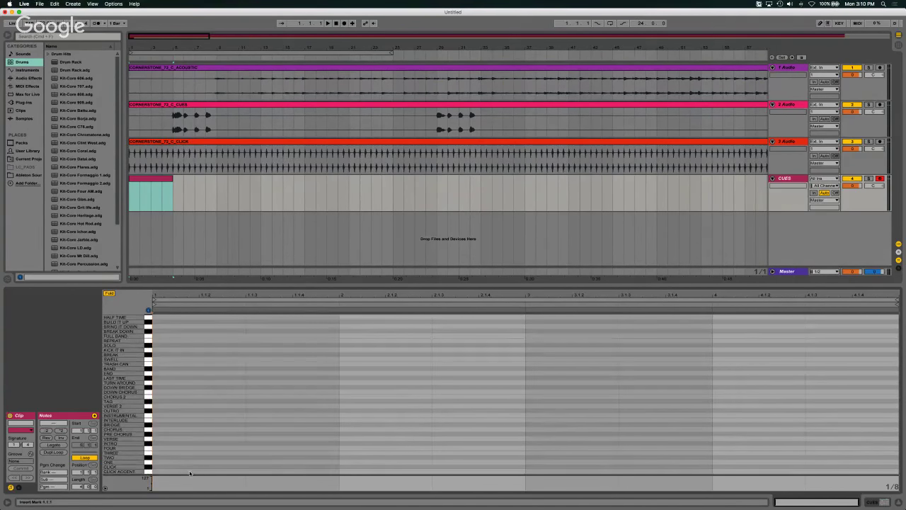
Step: Fill the four-bar CUES clip with alternating 1/8 notes, CLICK ACCENT on each bar's first half and CLICK on its second
{"action": "left_click", "coordinate": [819, 23]}
{"action": "left_click", "coordinate": [205, 469]}
{"action": "left_click", "coordinate": [277, 467]}
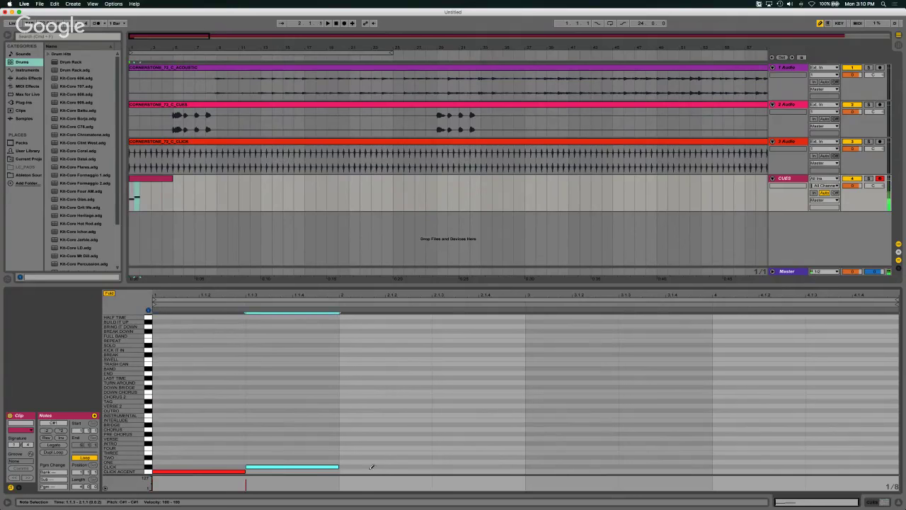
{"action": "left_click", "coordinate": [375, 471]}
{"action": "left_click", "coordinate": [454, 466]}
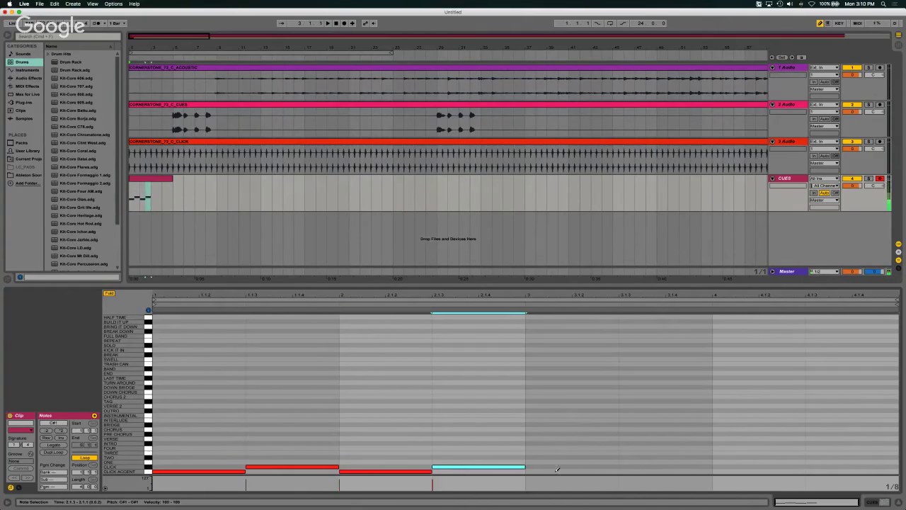
{"action": "left_click", "coordinate": [557, 471]}
{"action": "left_click", "coordinate": [659, 467]}
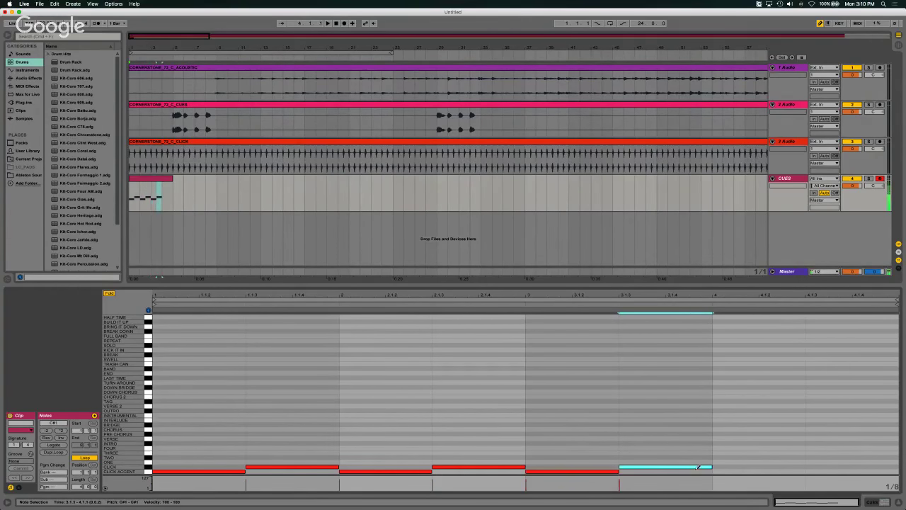
{"action": "left_click", "coordinate": [739, 470]}
{"action": "left_click", "coordinate": [822, 465]}
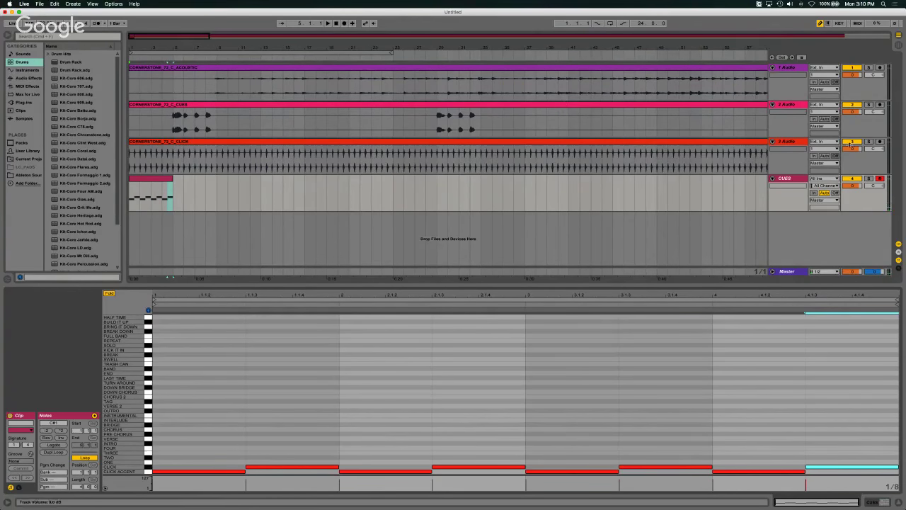
Step: Mute the 3 Audio track holding the click stem and play the programmed MIDI click from the start
{"action": "left_click", "coordinate": [338, 24]}
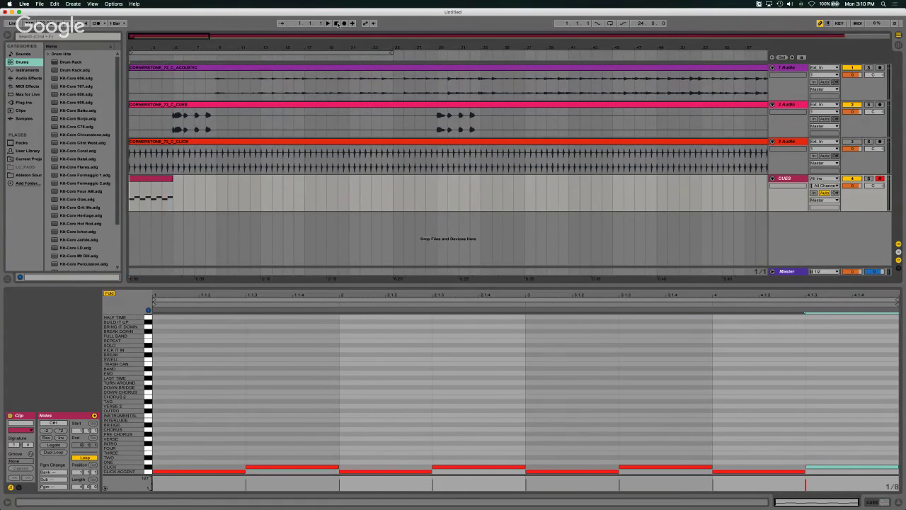
{"action": "left_click", "coordinate": [328, 23]}
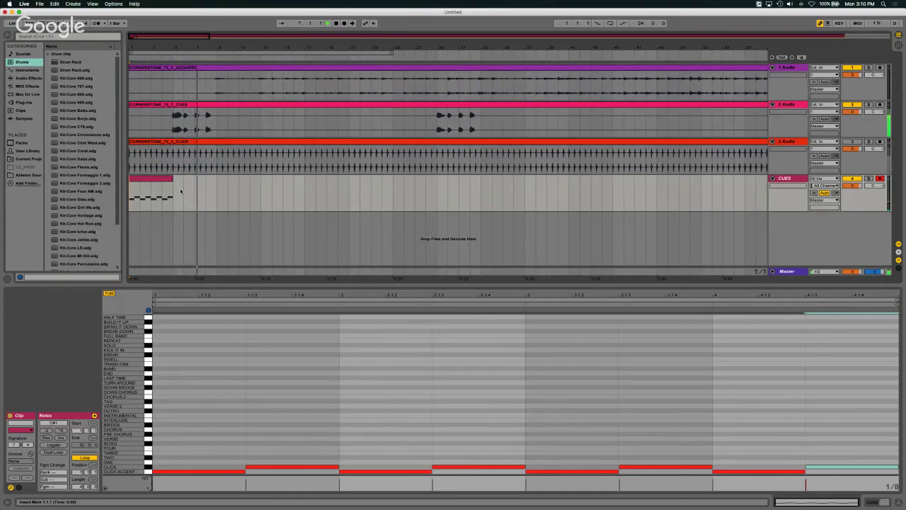
{"action": "left_click", "coordinate": [337, 23]}
Step: Repeat the four-bar MIDI click clip along the CUES track up to bar 481, matching the length of the click stem's audio
{"action": "left_click_drag", "start_coordinate": [179, 48], "coordinate": [181, 42]}
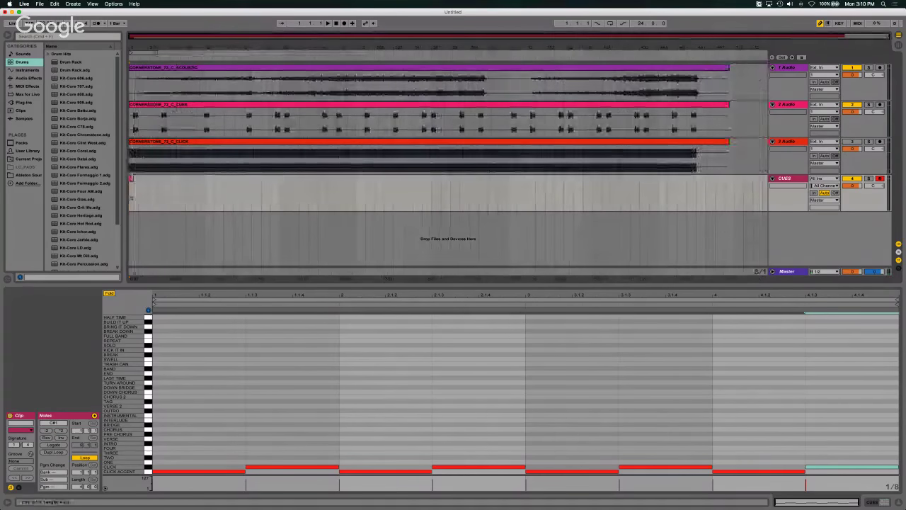
{"action": "left_click", "coordinate": [131, 182]}
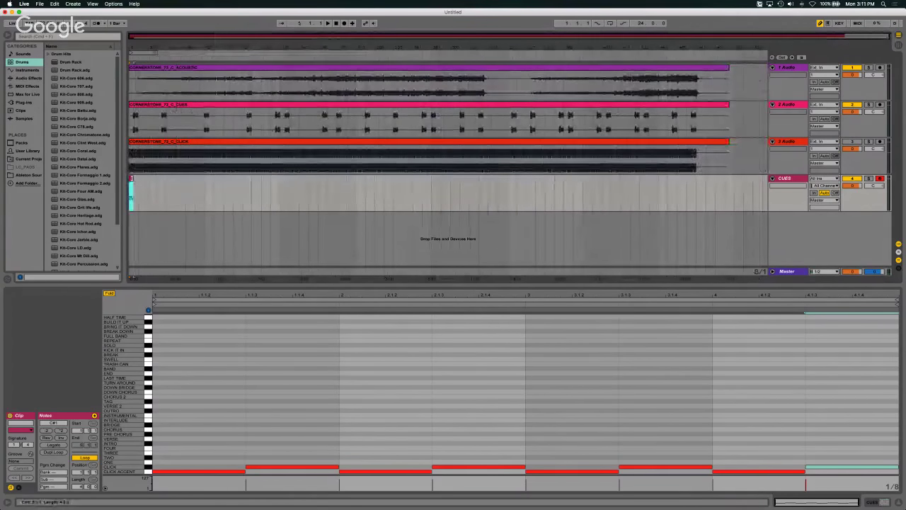
{"action": "left_click_drag", "start_coordinate": [137, 181], "coordinate": [698, 184]}
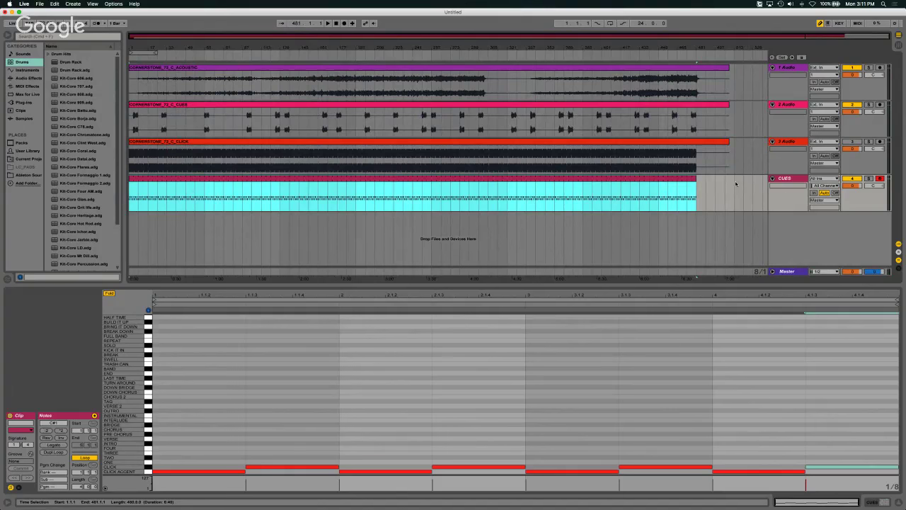
Step: Delete the CUES MIDI track and reduce the height of the clip detail area
{"action": "left_click", "coordinate": [788, 179]}
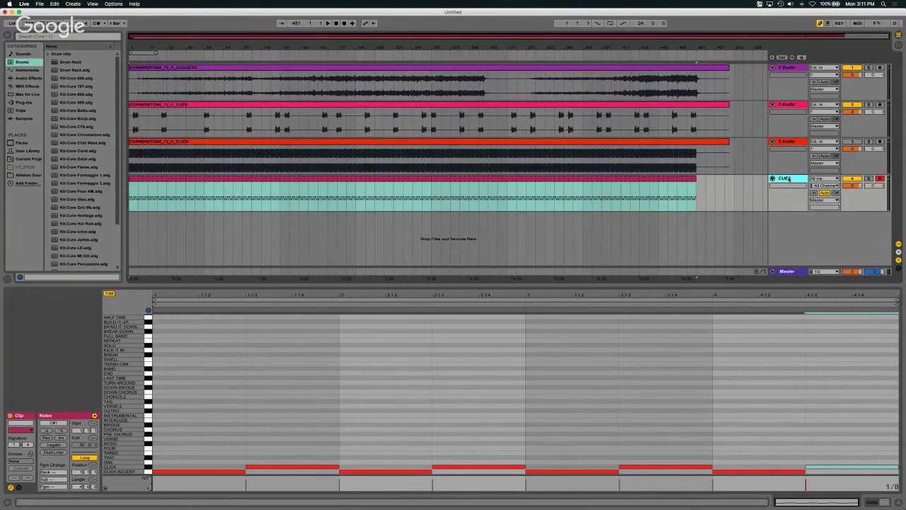
{"action": "key", "text": "Delete"}
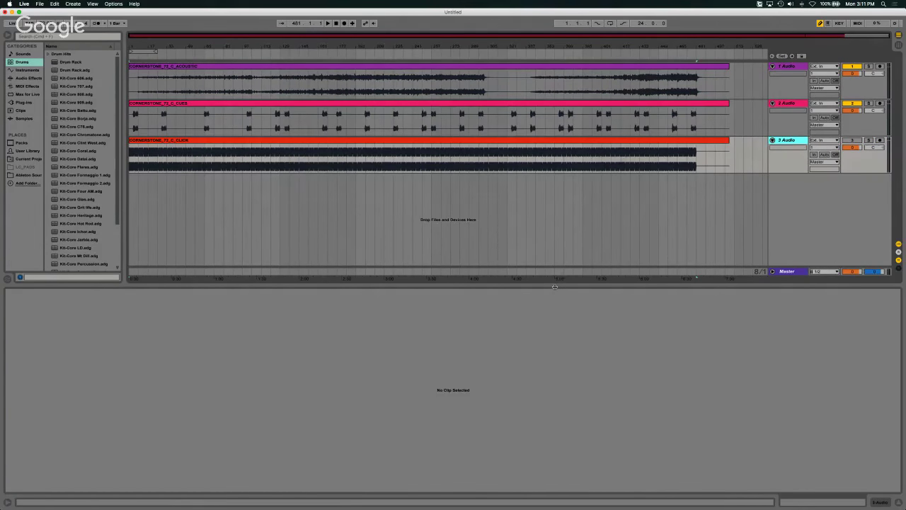
{"action": "left_click_drag", "start_coordinate": [554, 286], "coordinate": [556, 373]}
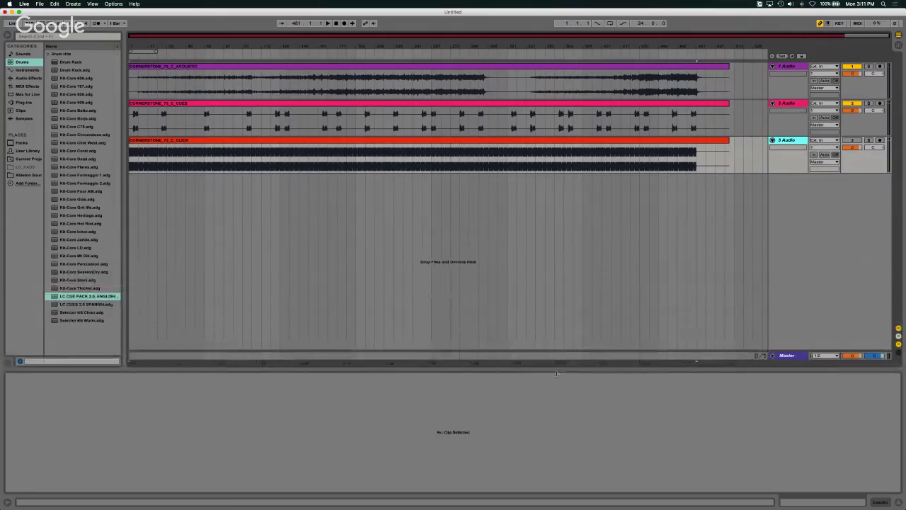
Step: Rename the 2 Audio track as CUES and the 3 Audio track as CLICK
{"action": "left_click", "coordinate": [788, 104]}
{"action": "key", "text": "super+r"}
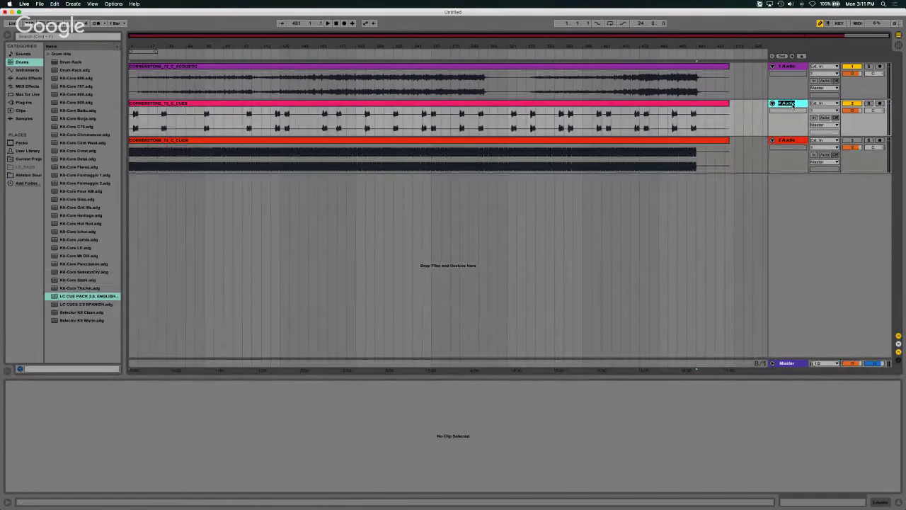
{"action": "type", "text": "CUES"}
{"action": "key", "text": "Tab"}
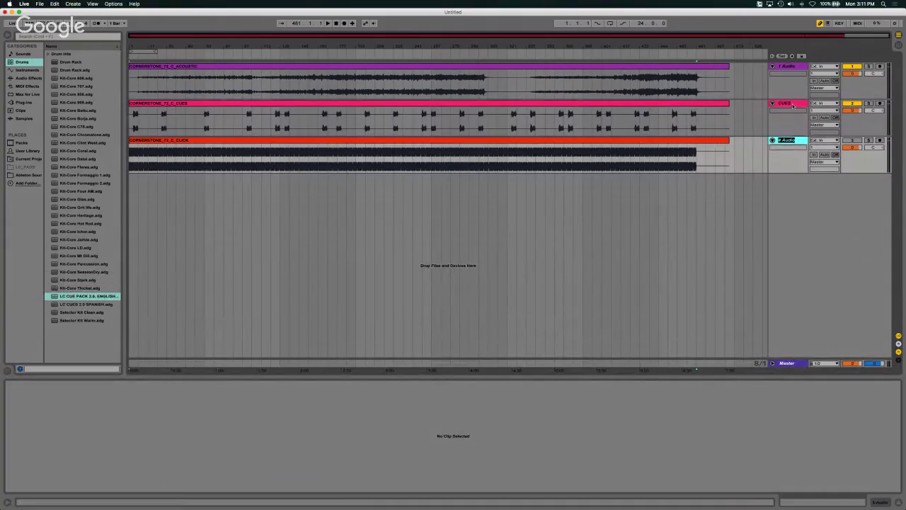
{"action": "type", "text": "CLICK"}
{"action": "key", "text": "Return"}
{"action": "left_click", "coordinate": [745, 185]}
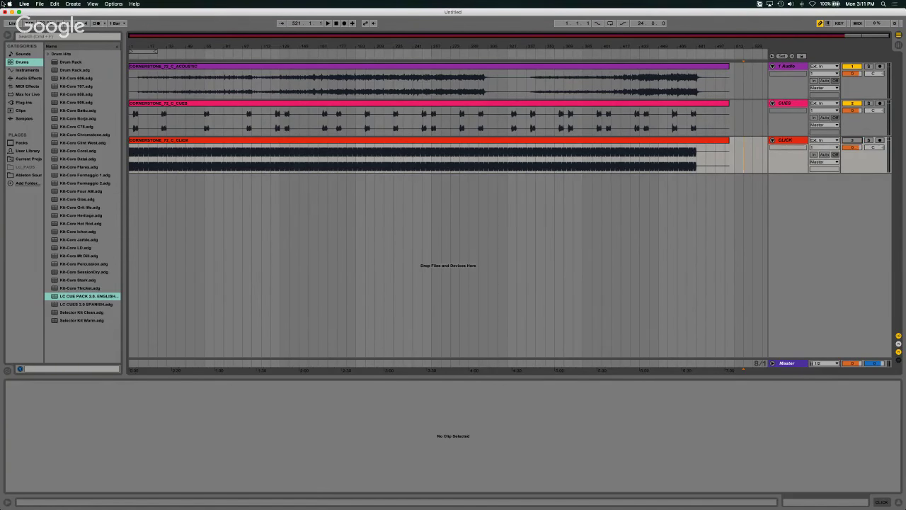
Step: Turn on the metronome and play the arrangement from the start to hear it
{"action": "left_click", "coordinate": [97, 23]}
{"action": "left_click", "coordinate": [336, 24]}
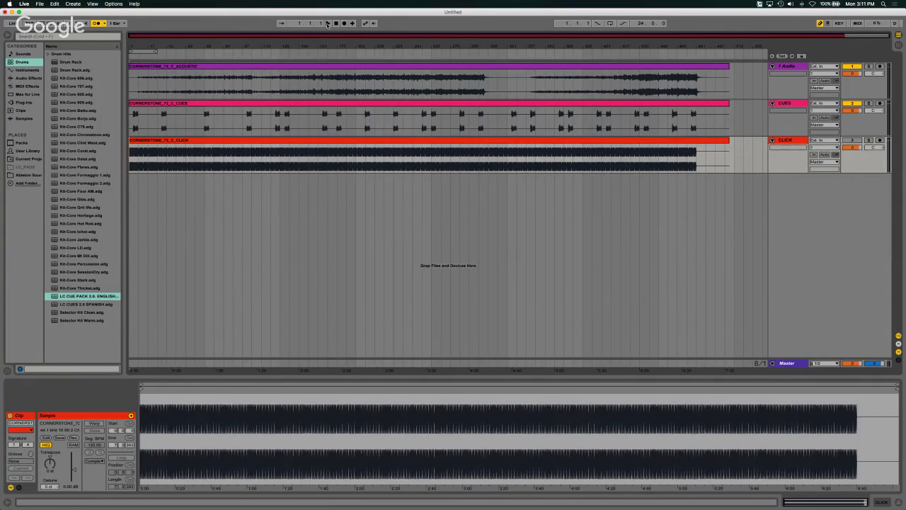
{"action": "left_click", "coordinate": [327, 23]}
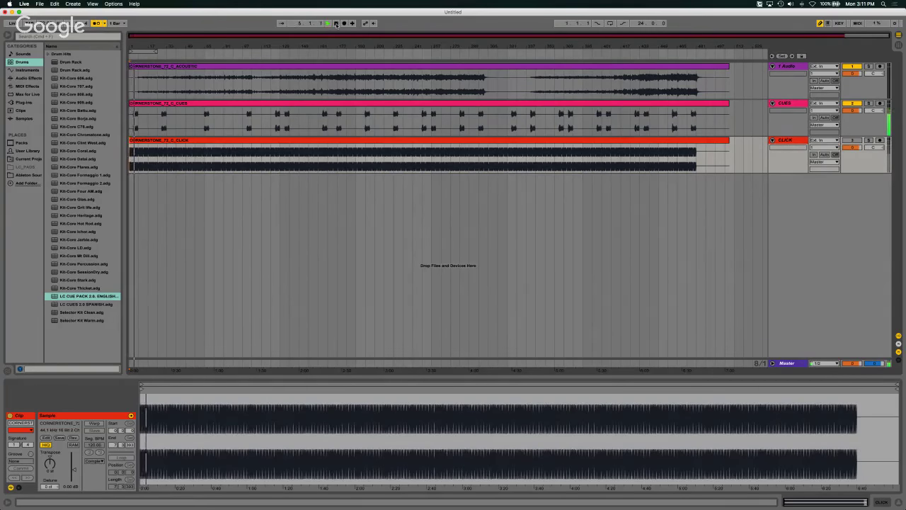
{"action": "left_click", "coordinate": [336, 23]}
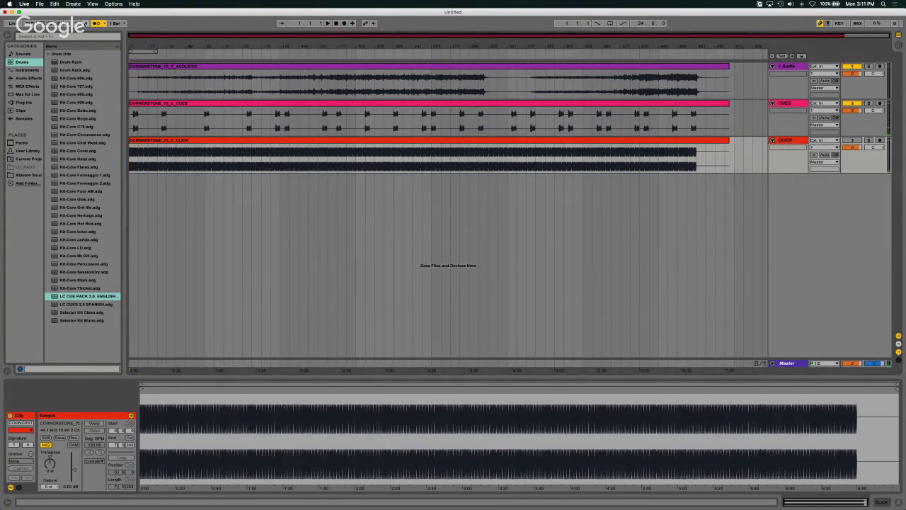
Step: Try a different time signature denominator with the metronome playing, and restore the previous denominator
{"action": "left_click_drag", "start_coordinate": [85, 24], "coordinate": [85, 19]}
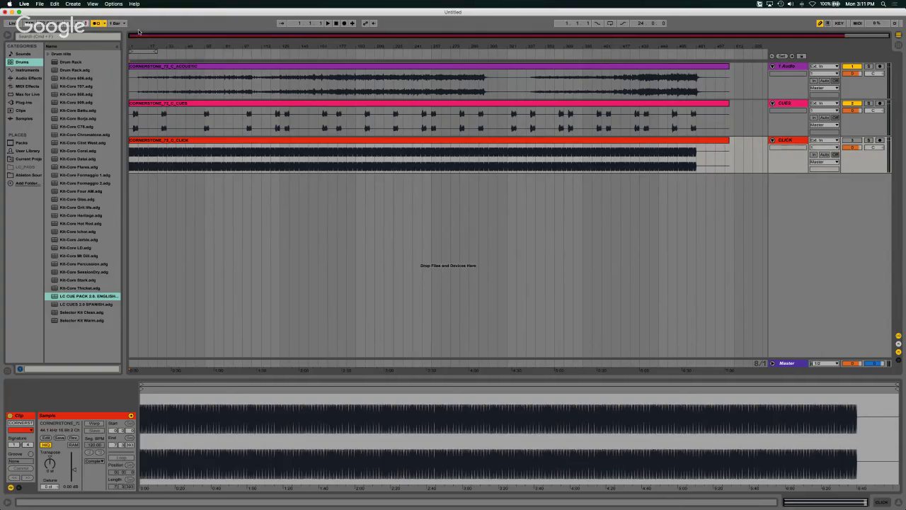
{"action": "left_click", "coordinate": [329, 23]}
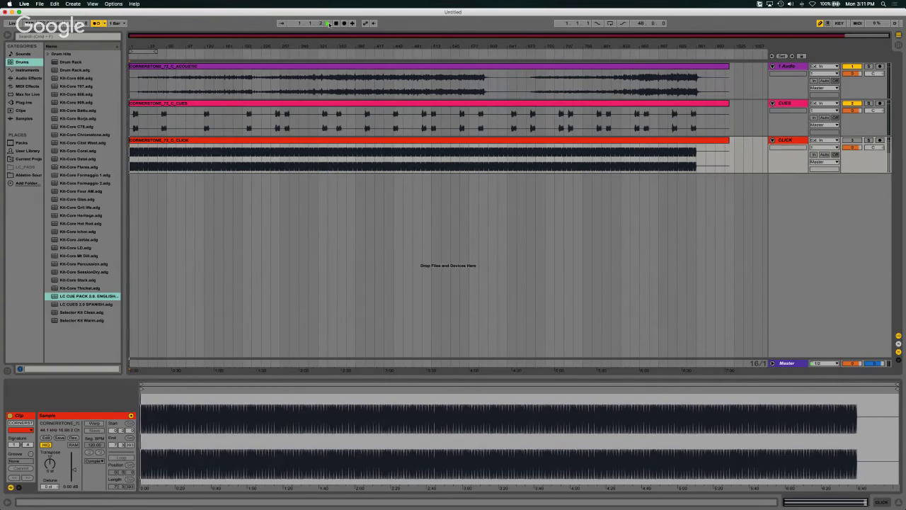
{"action": "left_click", "coordinate": [336, 24]}
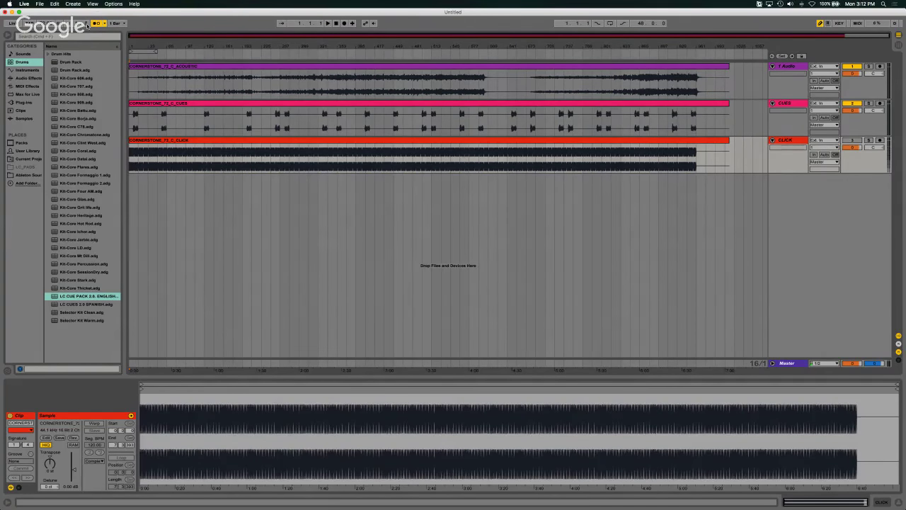
{"action": "left_click_drag", "start_coordinate": [86, 24], "coordinate": [87, 30]}
Step: Hide the browser and rename the 1 Audio track as T-ACOUSTIC
{"action": "left_click", "coordinate": [7, 36]}
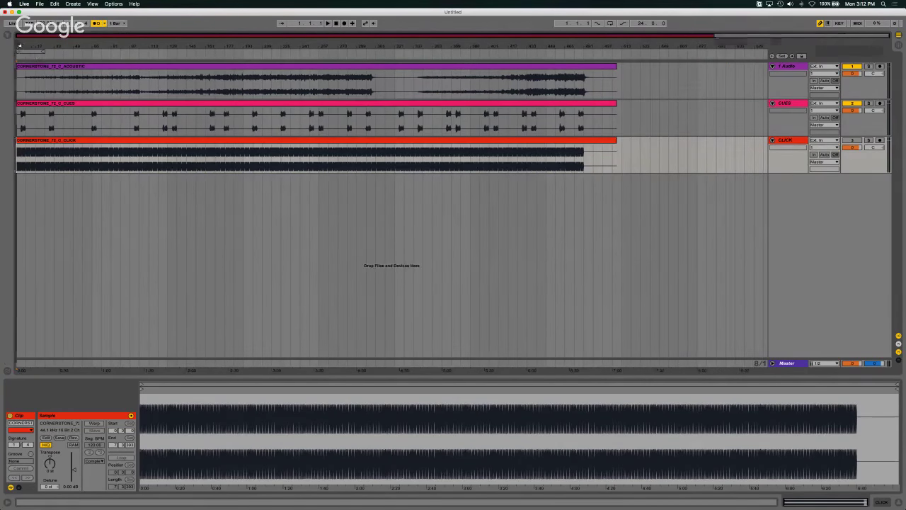
{"action": "key", "text": "plus"}
{"action": "key", "text": "plus"}
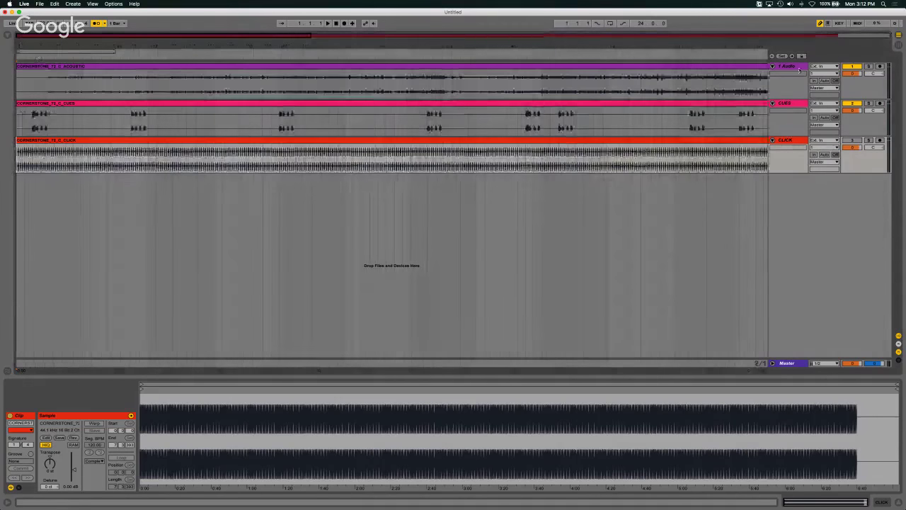
{"action": "left_click", "coordinate": [800, 67]}
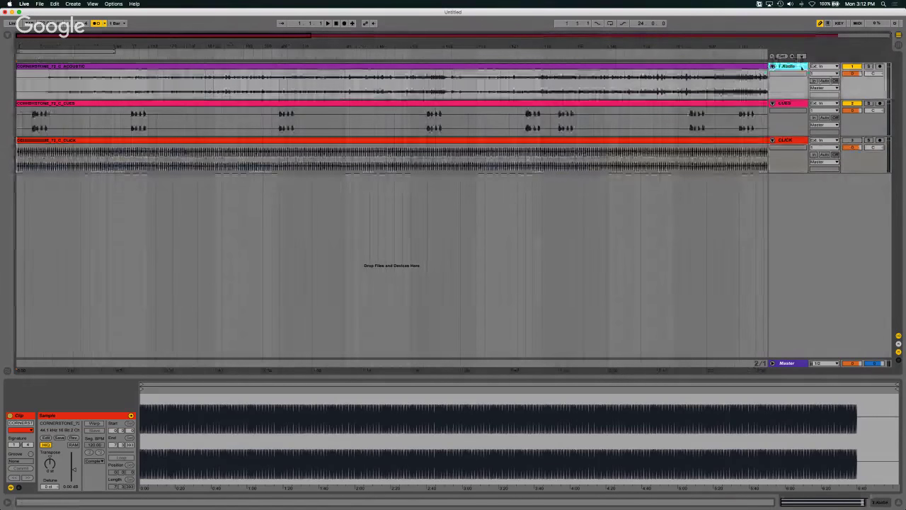
{"action": "type", "text": "T"}
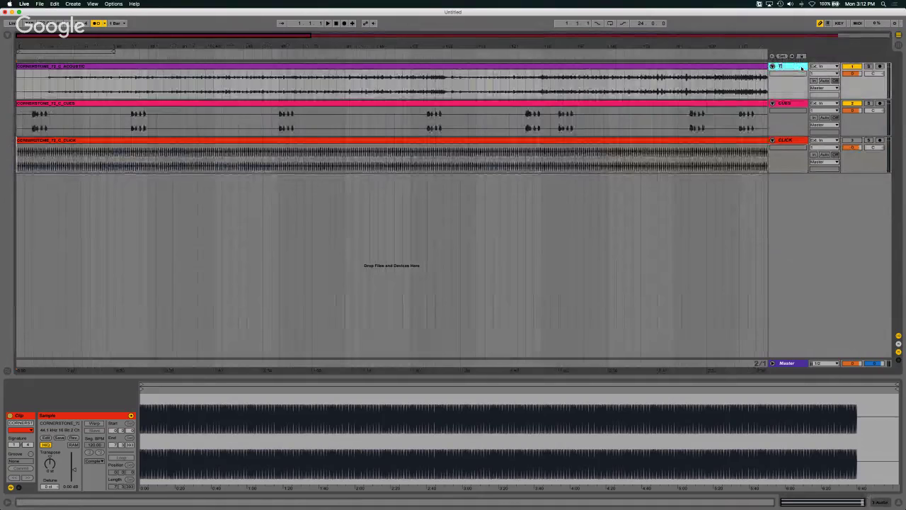
{"action": "type", "text": "-AC"}
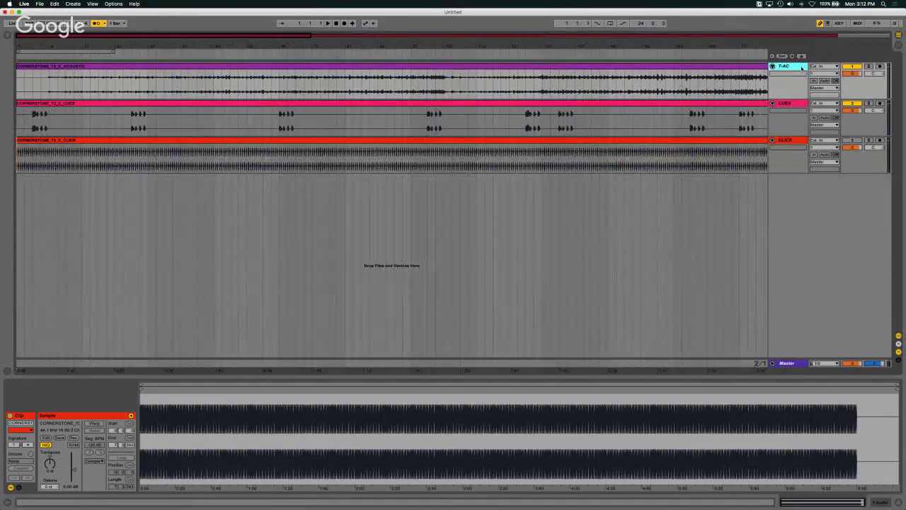
{"action": "type", "text": "OUSTIC"}
{"action": "key", "text": "Return"}
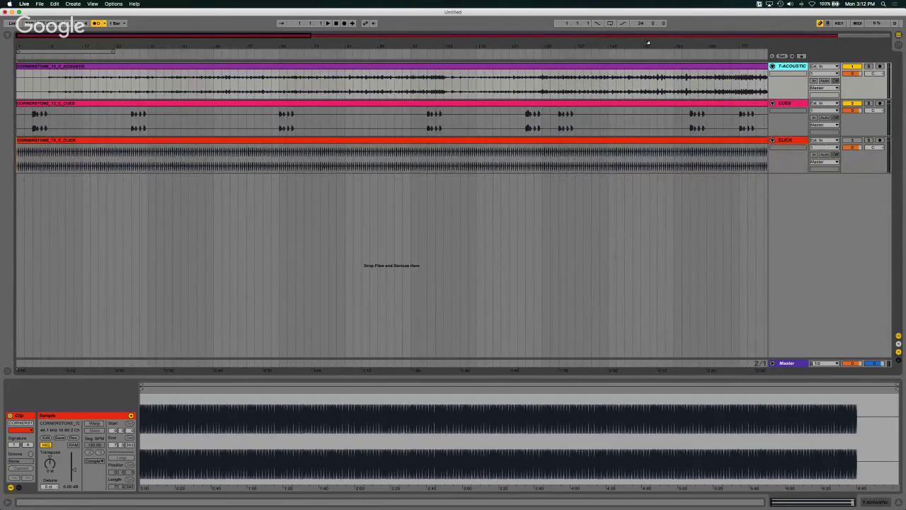
Step: Colour the CORNERSTONE acoustic clip on the T-ACOUSTIC track red
{"action": "key", "text": "minus"}
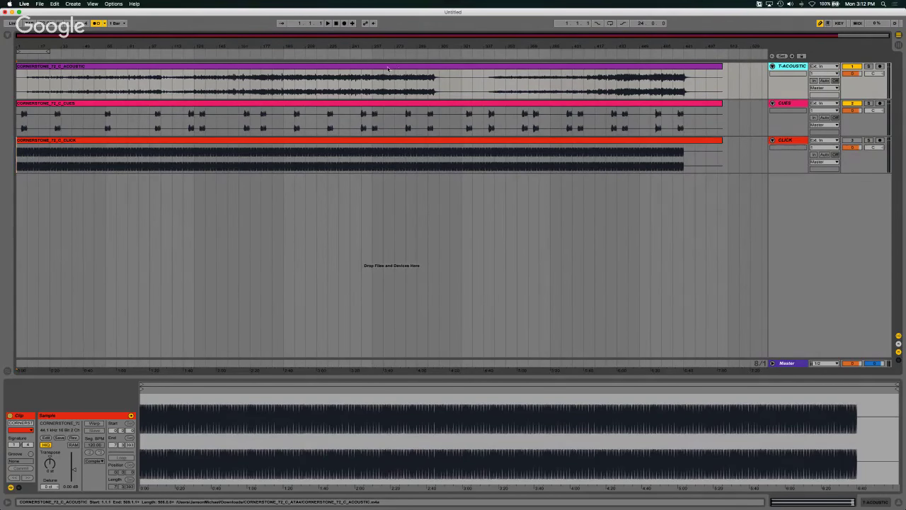
{"action": "left_click", "coordinate": [388, 68], "text": "shift"}
{"action": "left_click", "coordinate": [388, 68]}
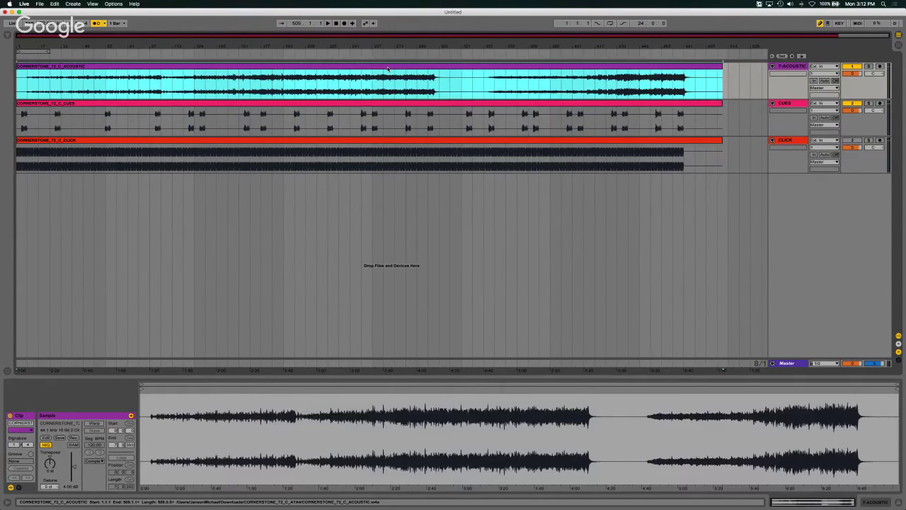
{"action": "right_click", "coordinate": [387, 68]}
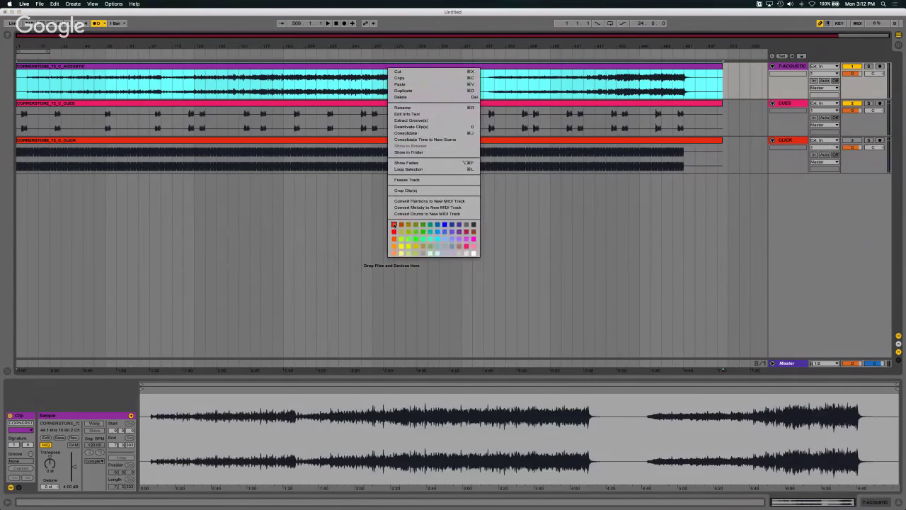
{"action": "left_click", "coordinate": [394, 224]}
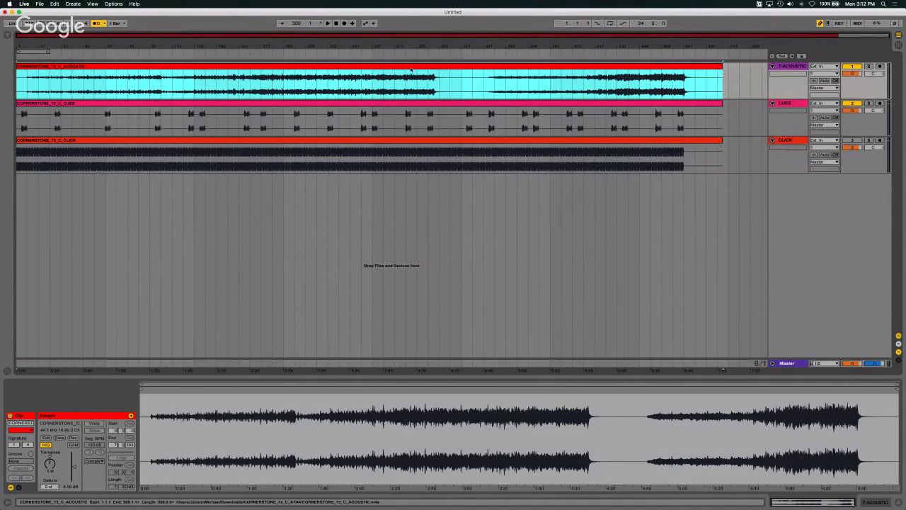
Step: Select the clips on the CUES and CLICK tracks together and colour them red
{"action": "left_click", "coordinate": [435, 104]}
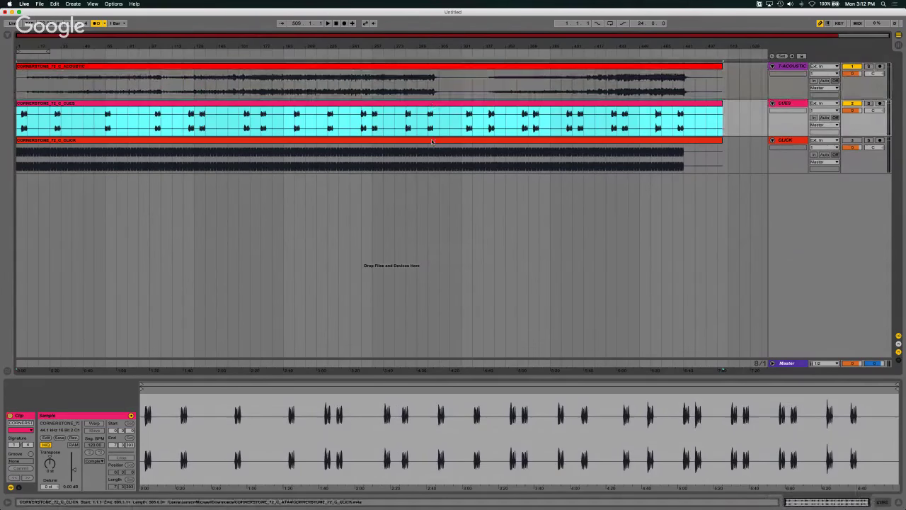
{"action": "left_click", "coordinate": [432, 142], "text": "shift"}
{"action": "right_click", "coordinate": [432, 142]}
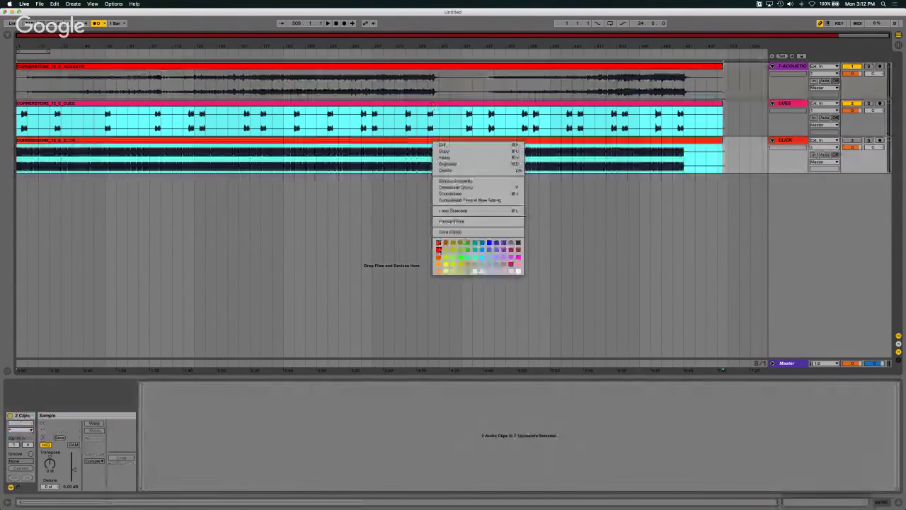
{"action": "left_click", "coordinate": [438, 250]}
{"action": "left_click", "coordinate": [710, 127]}
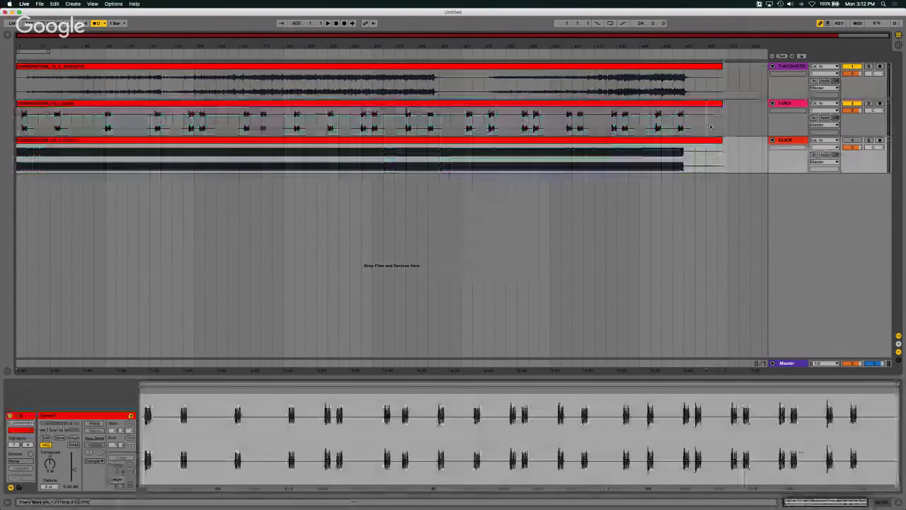
{"action": "left_click", "coordinate": [734, 122]}
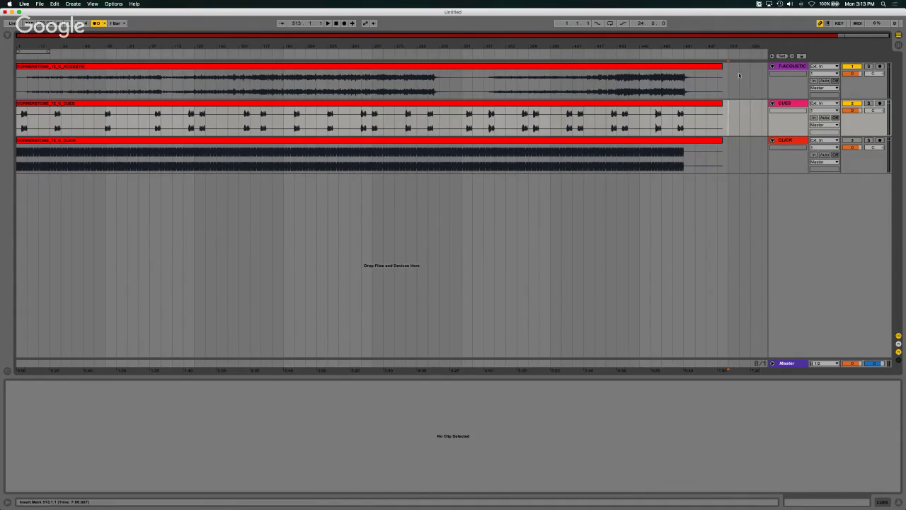
Step: Colour the T-ACOUSTIC, CUES and CLICK tracks red and fold the CLICK track
{"action": "left_click", "coordinate": [787, 67]}
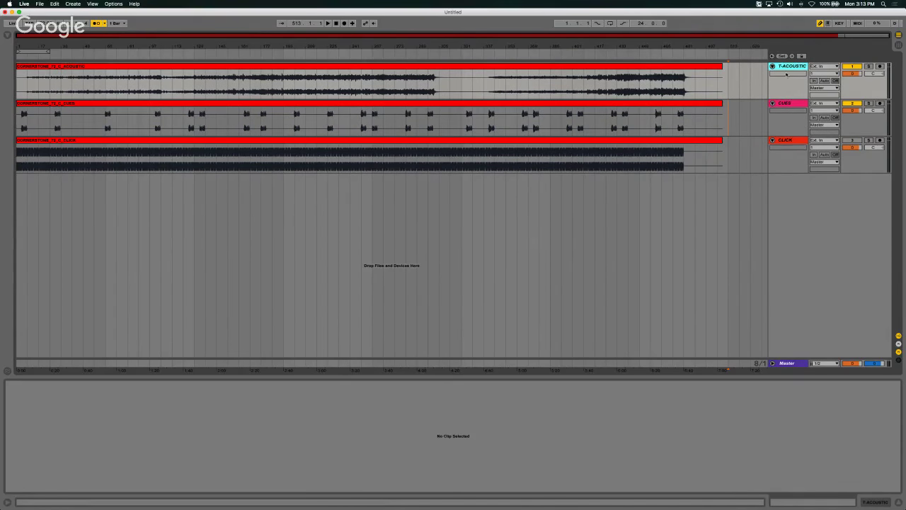
{"action": "left_click", "coordinate": [791, 141], "text": "shift"}
{"action": "right_click", "coordinate": [789, 140]}
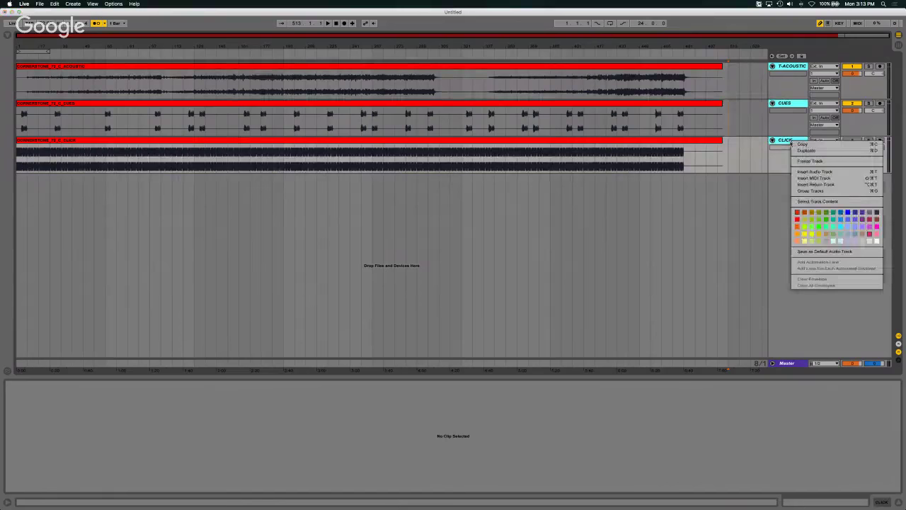
{"action": "left_click", "coordinate": [797, 220]}
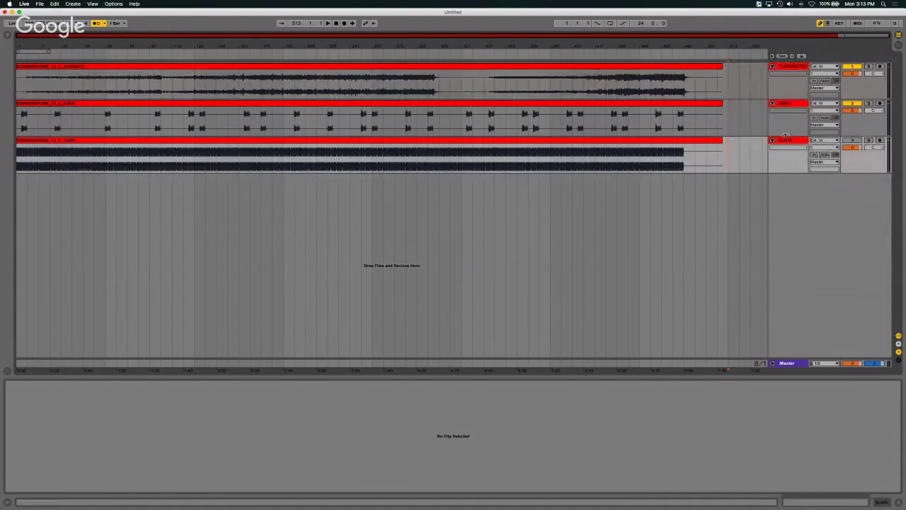
{"action": "left_click", "coordinate": [795, 184]}
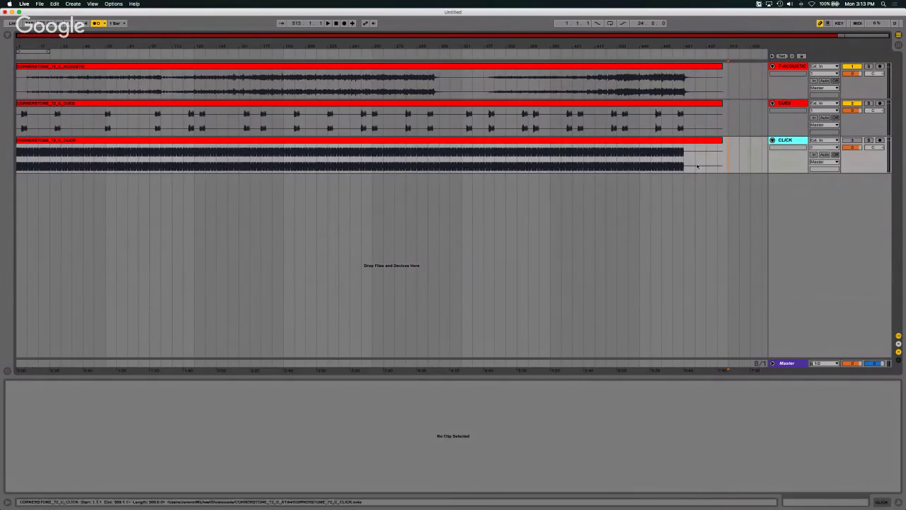
{"action": "left_click", "coordinate": [772, 139]}
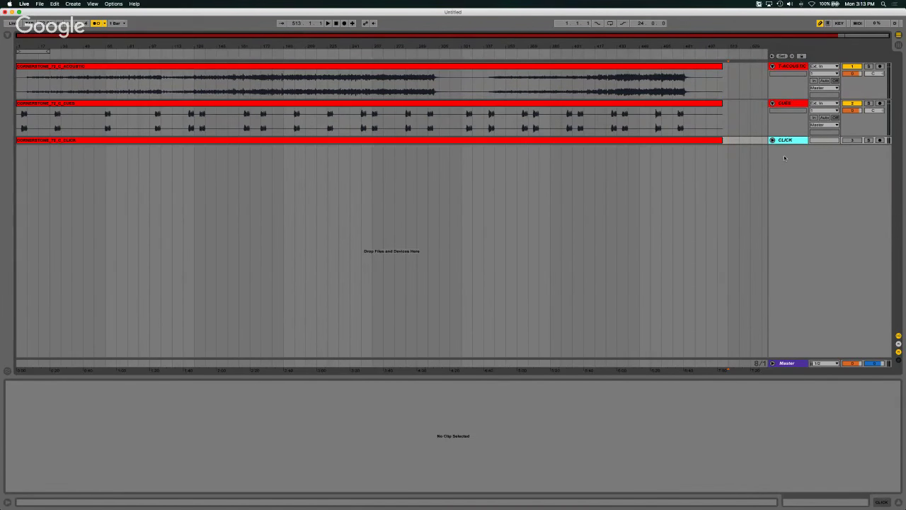
Step: Insert a new audio track below the CLICK track
{"action": "left_click", "coordinate": [39, 3]}
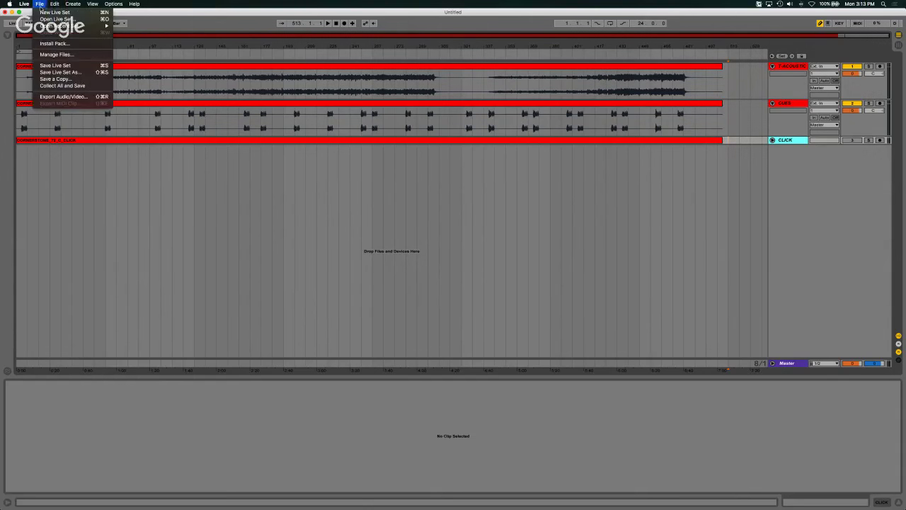
{"action": "mouse_move", "coordinate": [54, 4]}
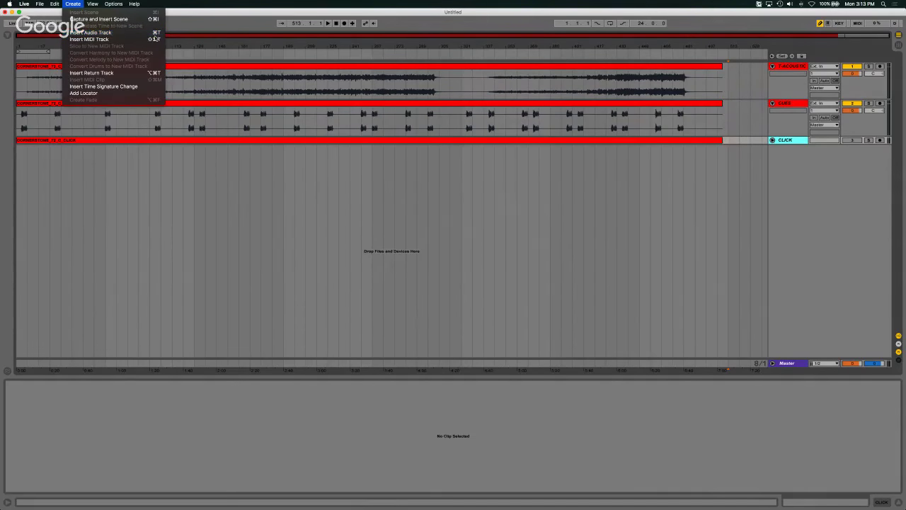
{"action": "left_click", "coordinate": [209, 162]}
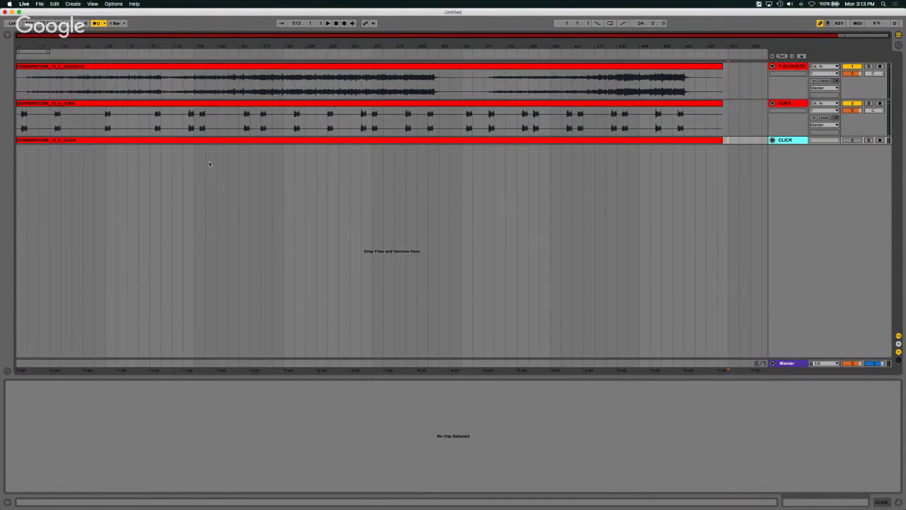
{"action": "key", "text": "super+t"}
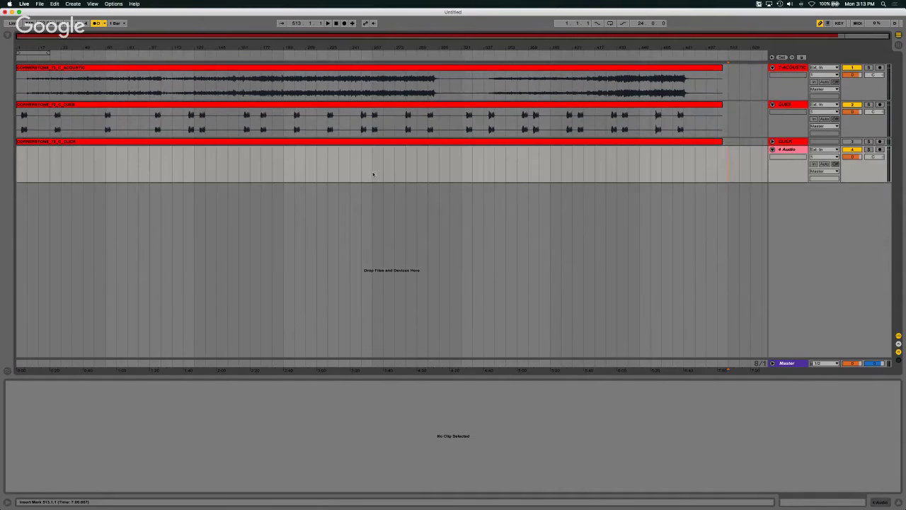
Step: Rename the 4 Audio track as ACOUSTIC and colour it green
{"action": "left_click", "coordinate": [791, 151]}
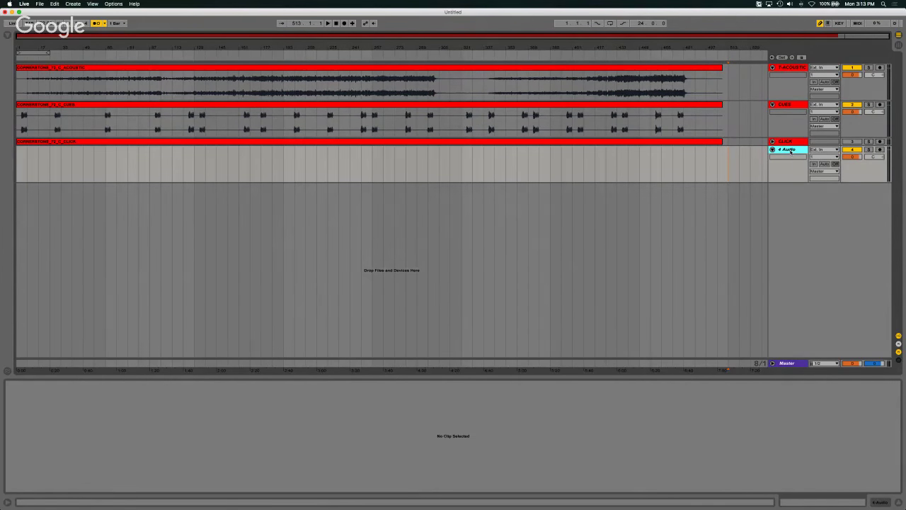
{"action": "key", "text": "super+r"}
{"action": "type", "text": "ACOUSTIC"}
{"action": "key", "text": "Return"}
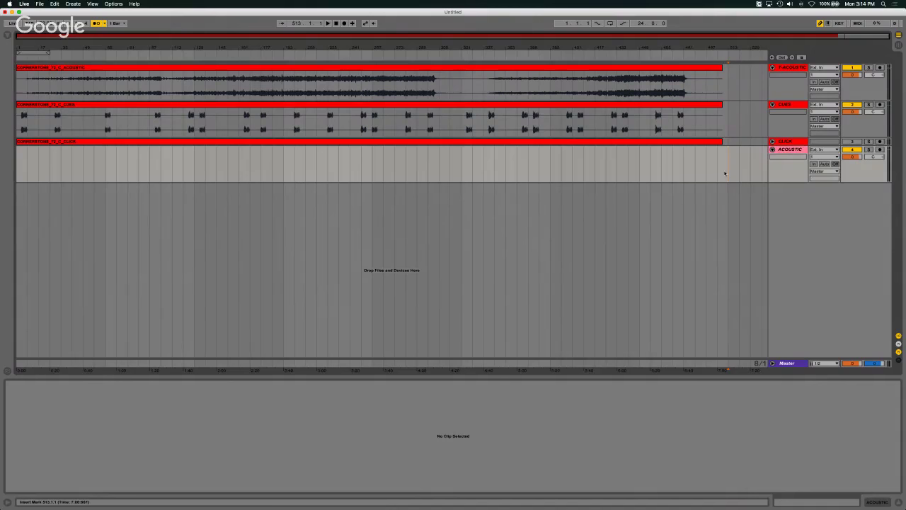
{"action": "right_click", "coordinate": [791, 151]}
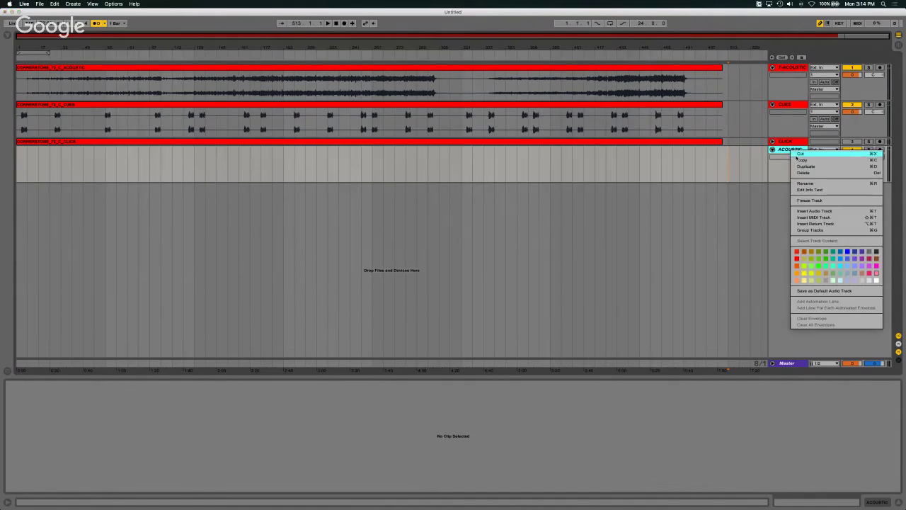
{"action": "left_click", "coordinate": [814, 265]}
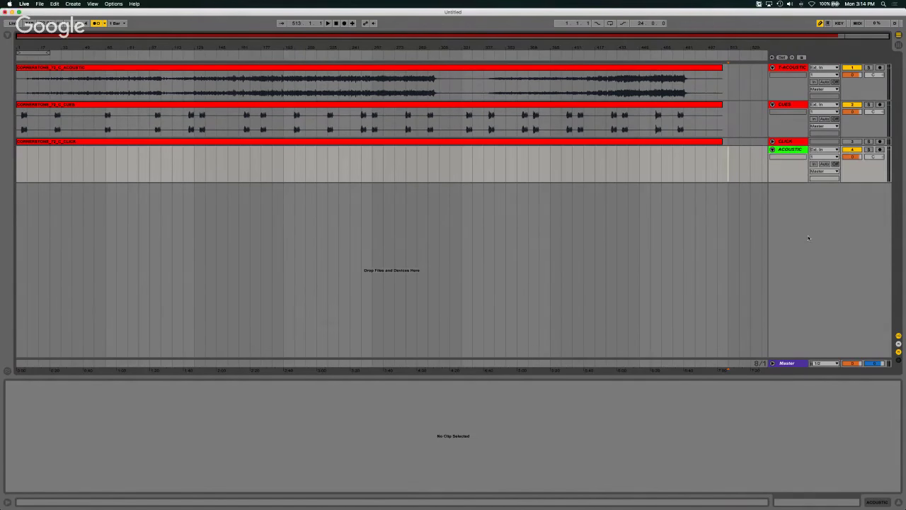
{"action": "left_click", "coordinate": [790, 179]}
{"action": "left_click", "coordinate": [736, 174]}
{"action": "left_click", "coordinate": [392, 163]}
Step: Switch to Safari and examine the front and back images of the Focusrite Scarlett 2i2 on its Sweetwater product page
{"action": "key", "text": "super+Tab"}
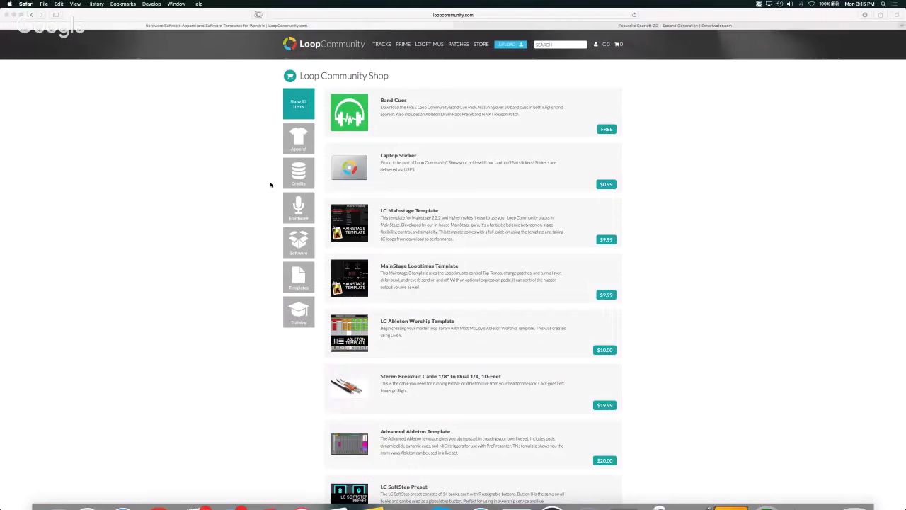
{"action": "key", "text": "ctrl+Tab"}
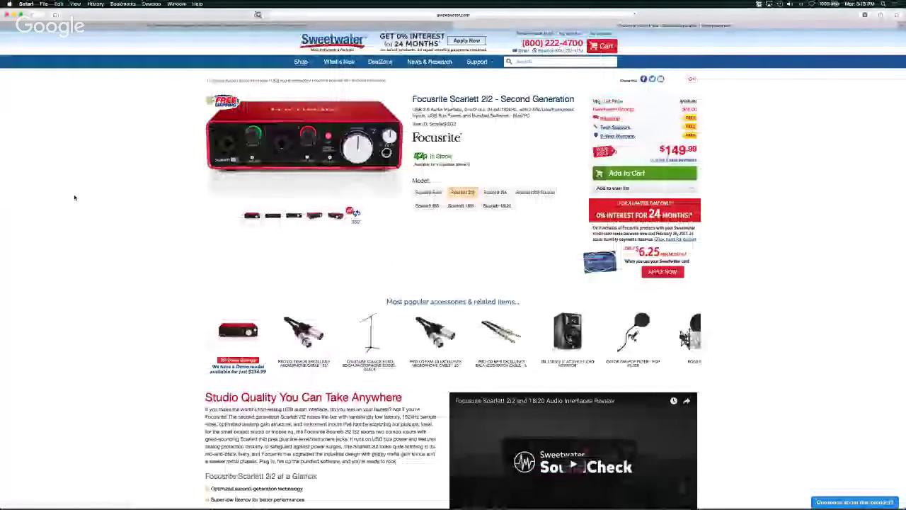
{"action": "mouse_move", "coordinate": [235, 135]}
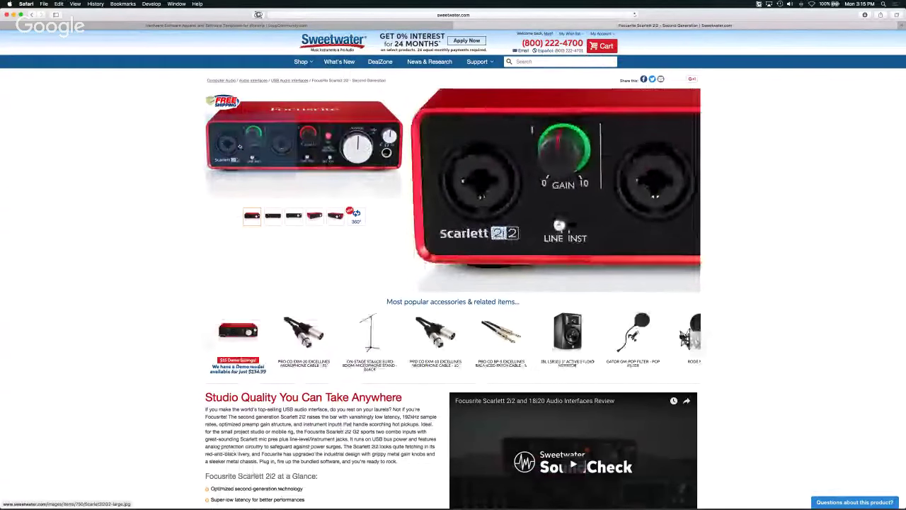
{"action": "left_click", "coordinate": [274, 217]}
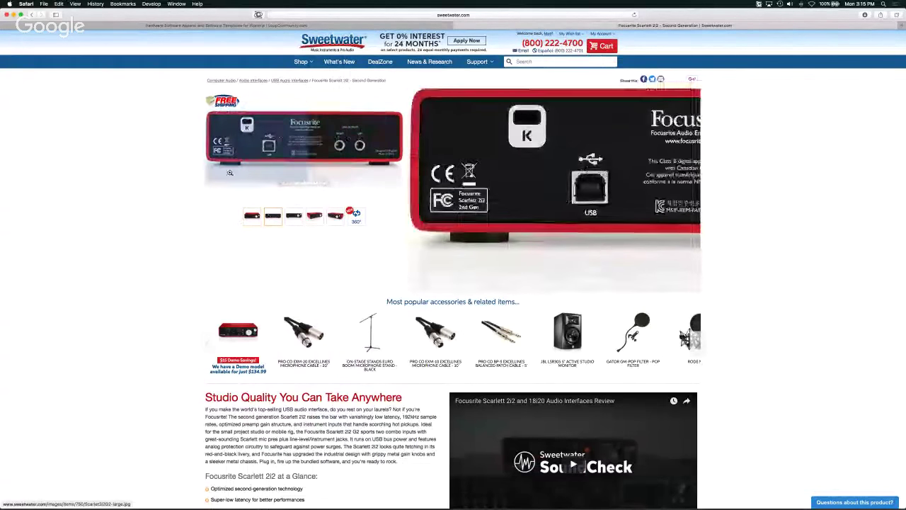
{"action": "left_click", "coordinate": [253, 220]}
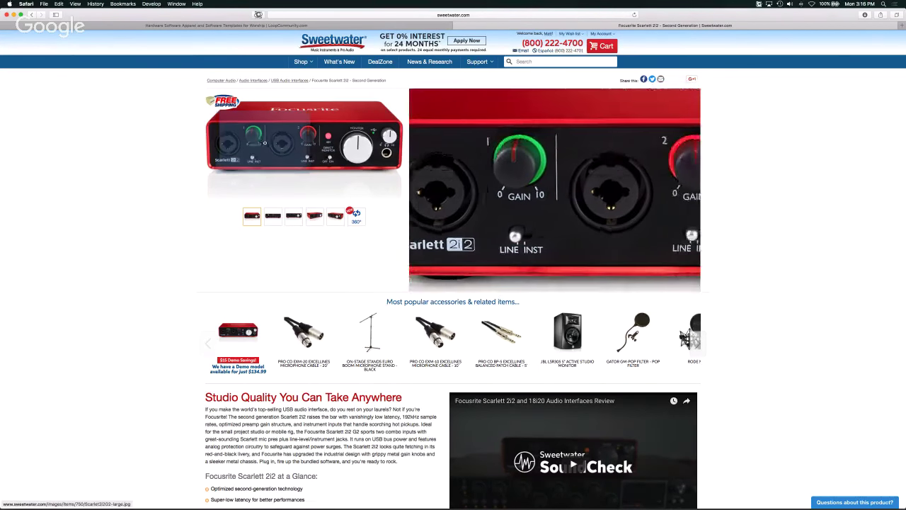
{"action": "left_click", "coordinate": [276, 211]}
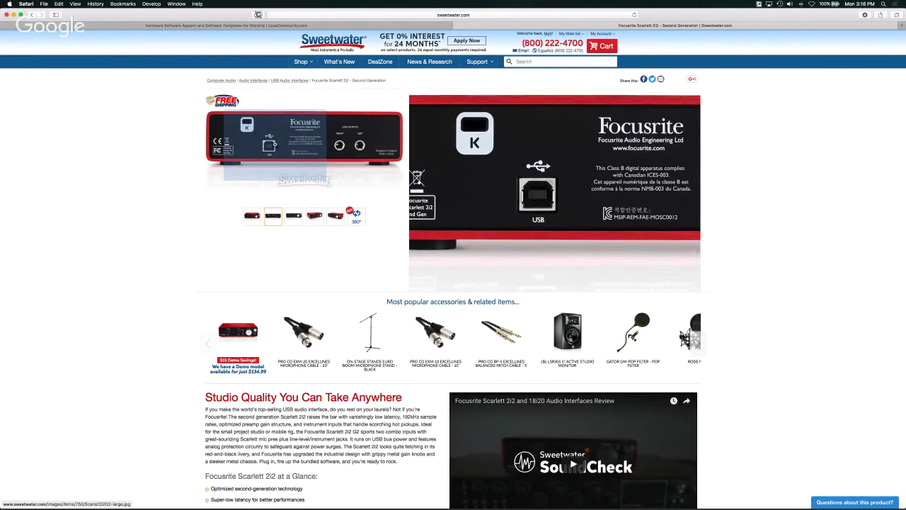
Step: Switch back to Ableton Live and open its audio preferences
{"action": "key", "text": "ctrl+Up"}
{"action": "left_click", "coordinate": [170, 204]}
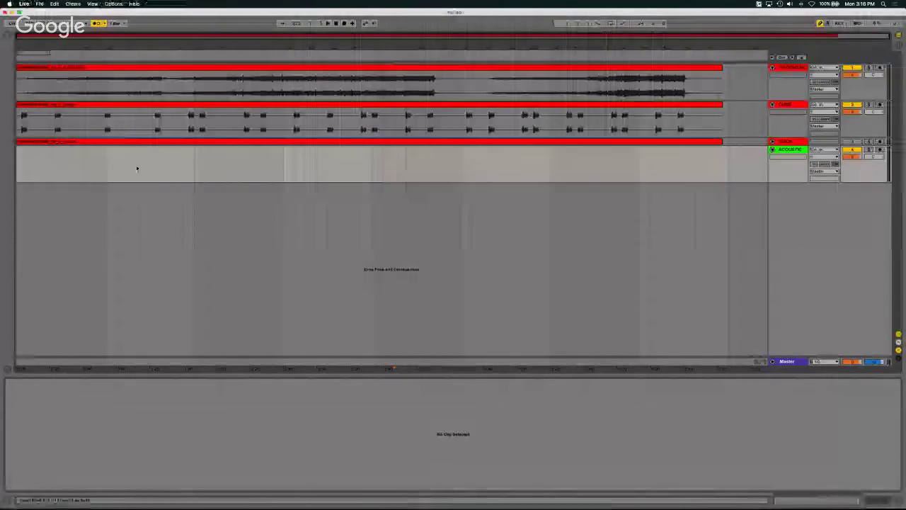
{"action": "left_click", "coordinate": [25, 4]}
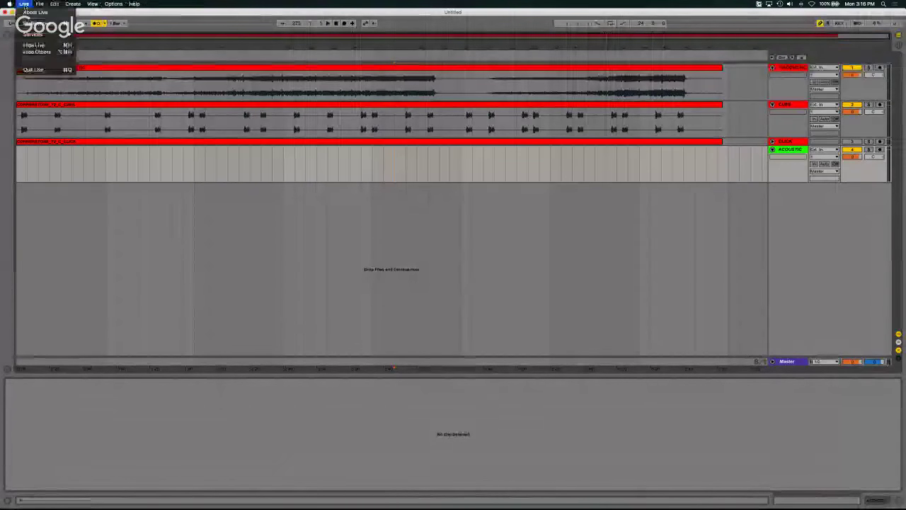
{"action": "left_click", "coordinate": [32, 21]}
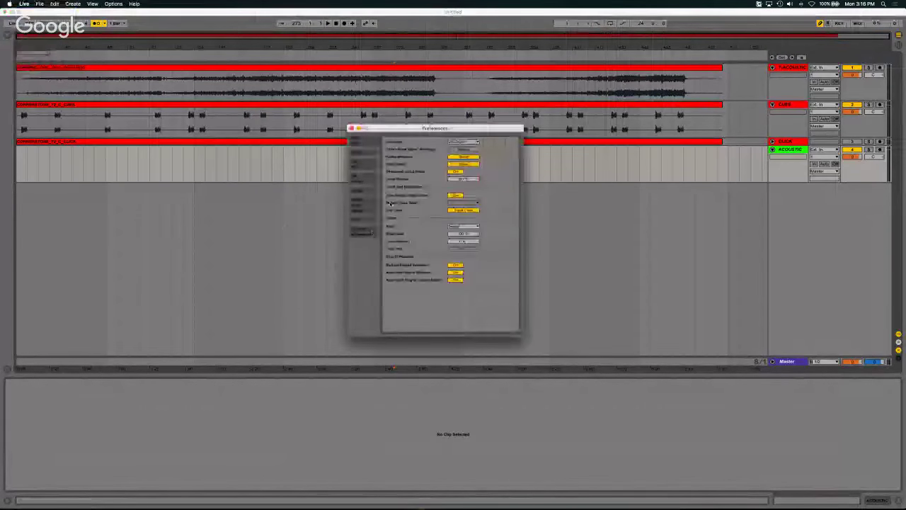
{"action": "left_click", "coordinate": [366, 152]}
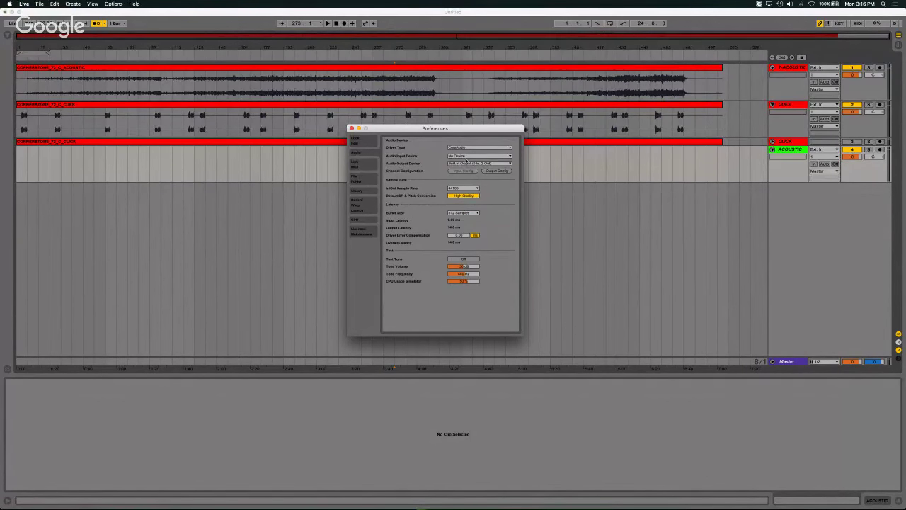
Step: Set the audio input device to MOTU Audio Express and choose Built-in Output as the audio output device
{"action": "left_click", "coordinate": [462, 156]}
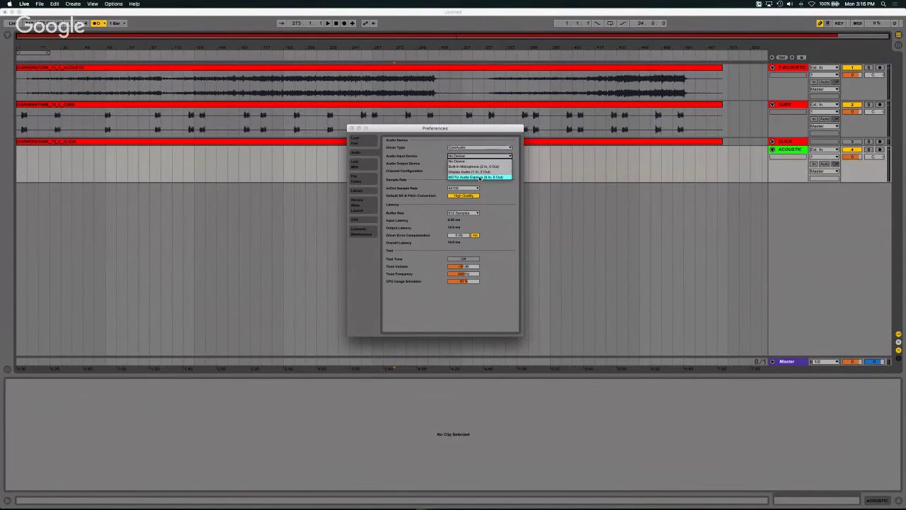
{"action": "left_click", "coordinate": [480, 177]}
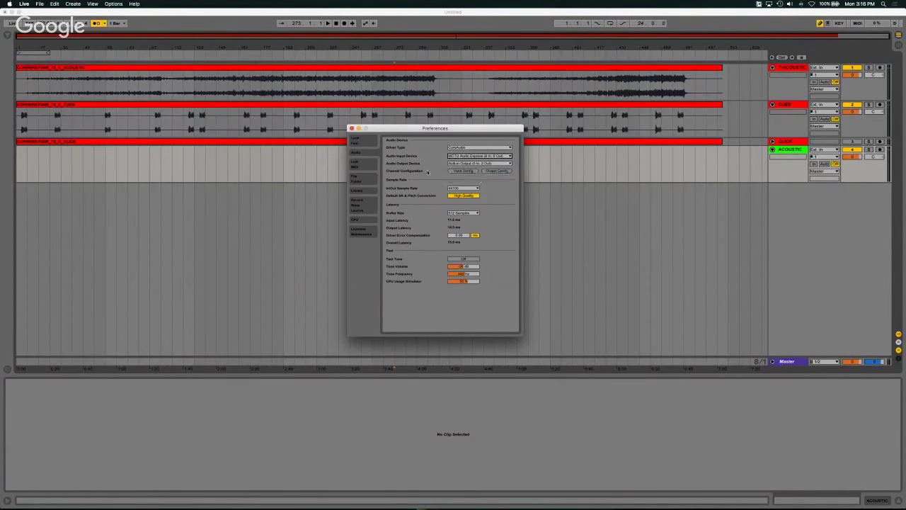
{"action": "left_click", "coordinate": [464, 164]}
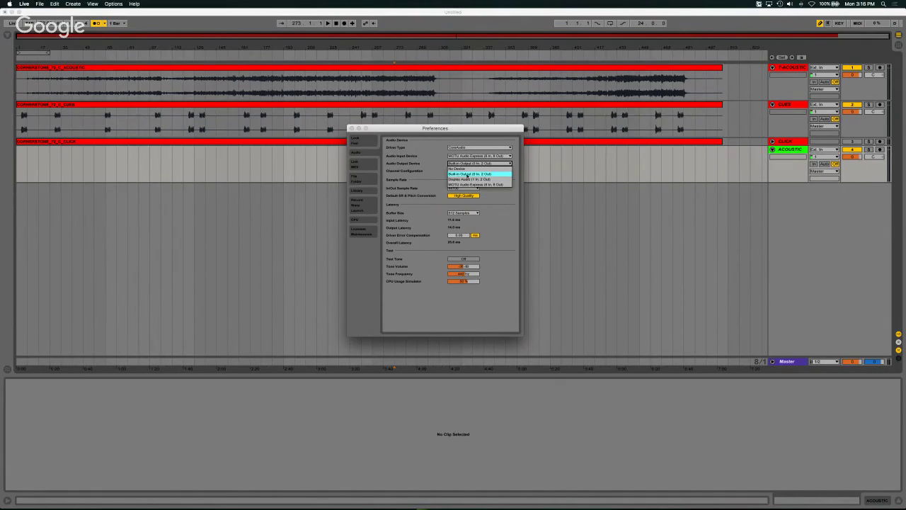
{"action": "left_click", "coordinate": [466, 173]}
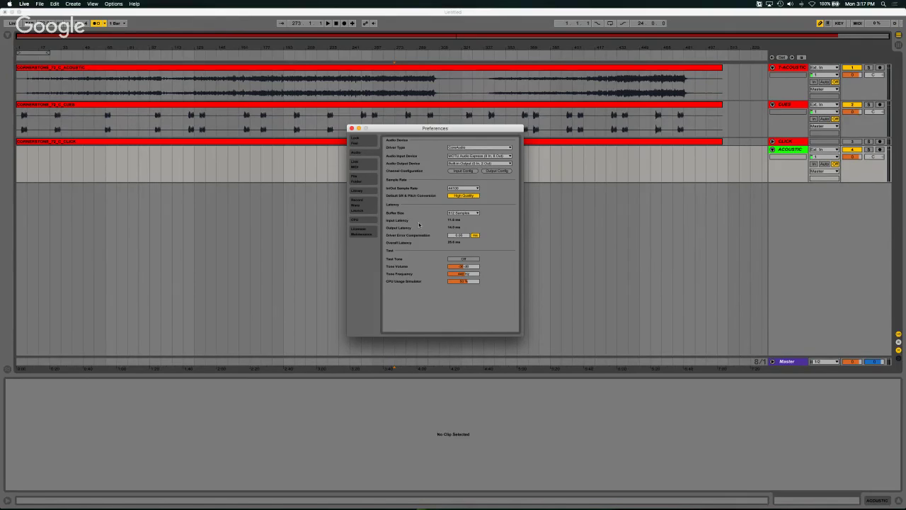
Step: Set the audio buffer size to 128 Samples and close the preferences
{"action": "left_click", "coordinate": [456, 213]}
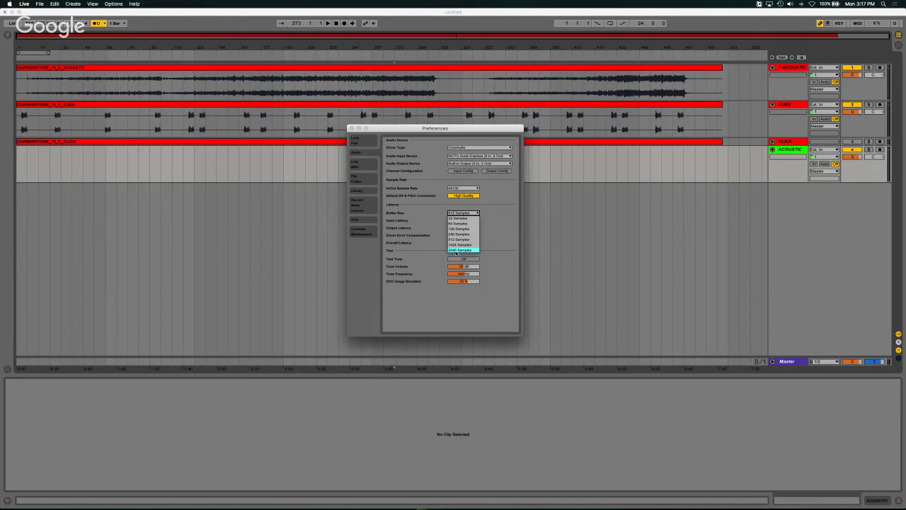
{"action": "left_click", "coordinate": [457, 251]}
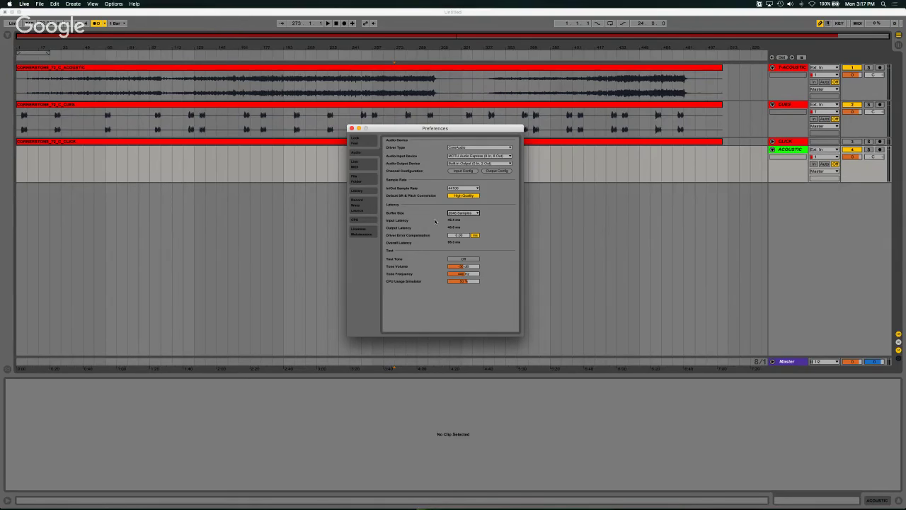
{"action": "left_click", "coordinate": [460, 213]}
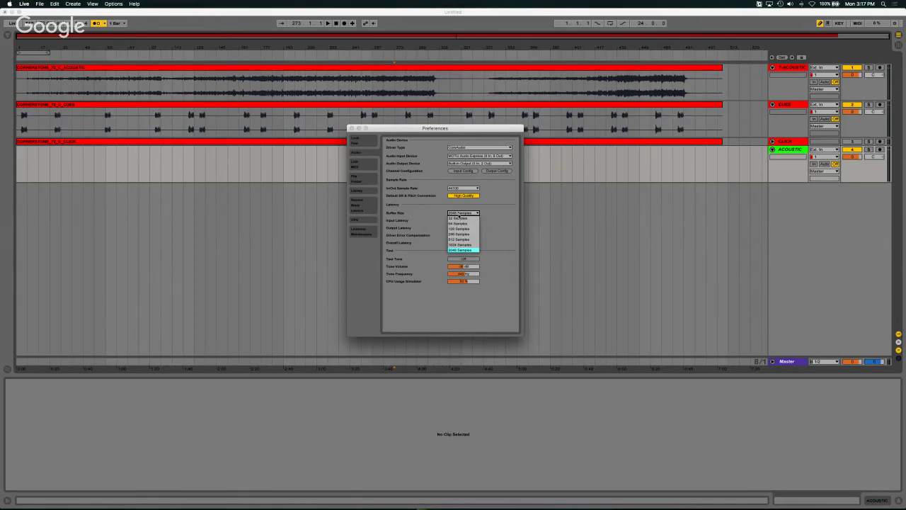
{"action": "left_click", "coordinate": [459, 229]}
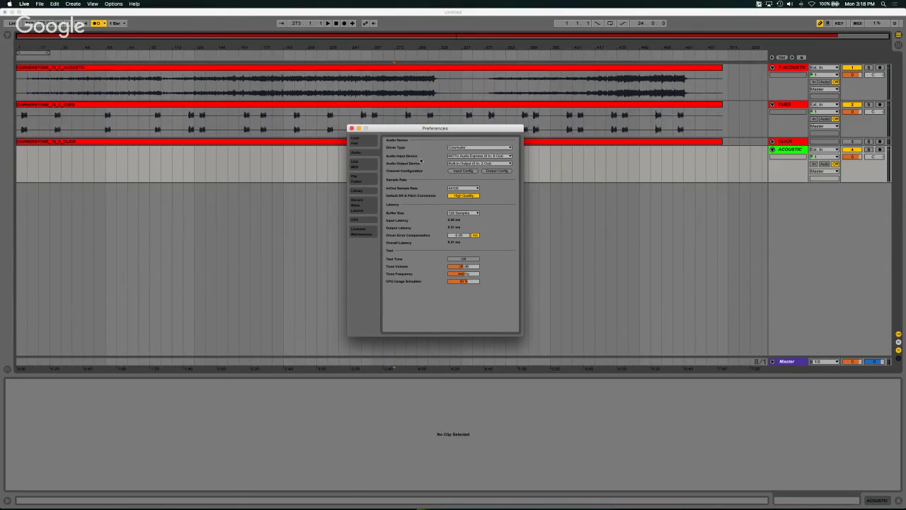
{"action": "left_click", "coordinate": [352, 128]}
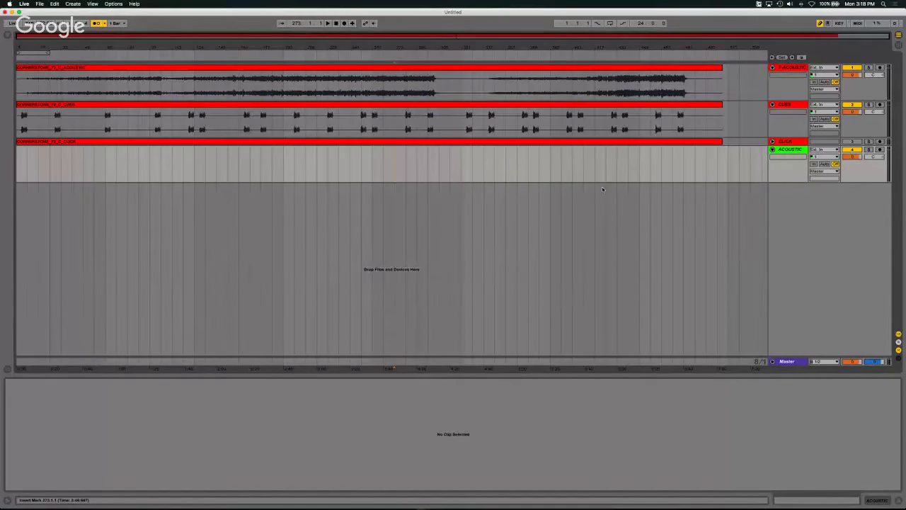
Step: Briefly monitor the ACOUSTIC track's live input, set its monitoring back to Off, and arm the track for recording
{"action": "left_click", "coordinate": [814, 164]}
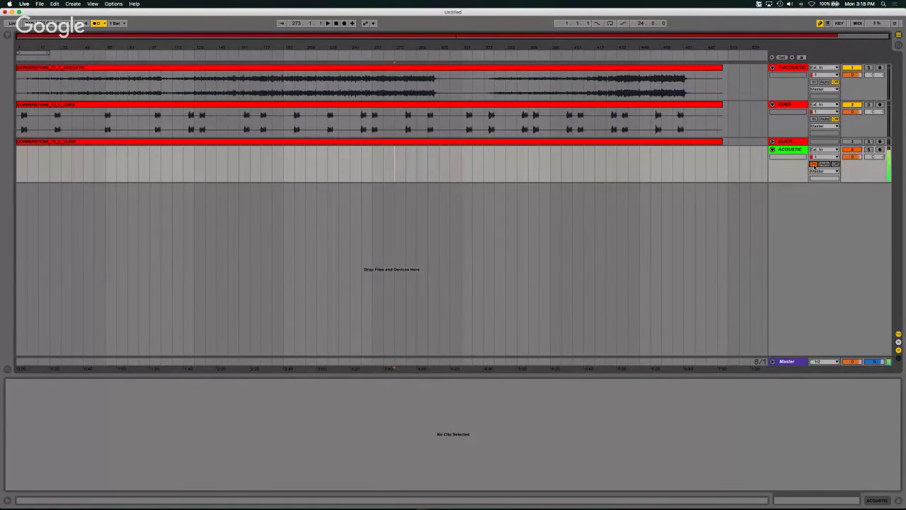
{"action": "left_click", "coordinate": [836, 164]}
{"action": "left_click", "coordinate": [880, 150]}
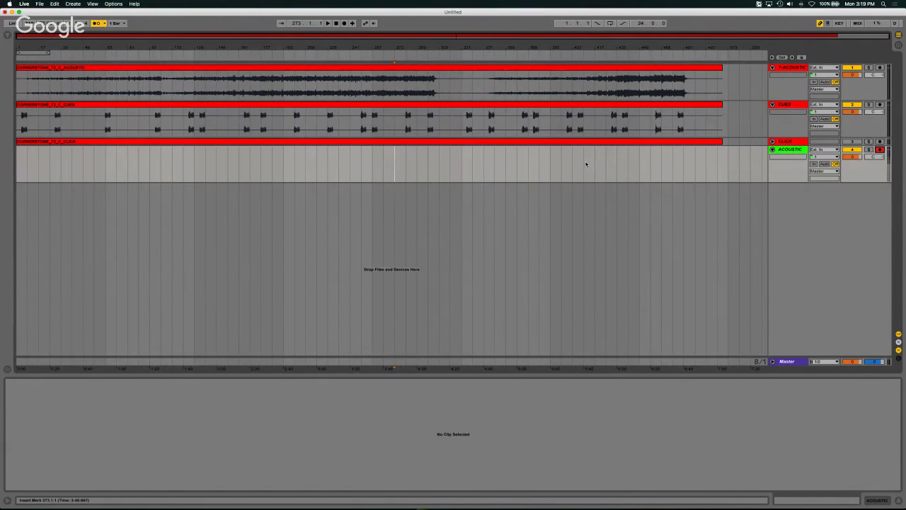
Step: With the playhead at the song start, set record quantization to Sixteenth-Note Quantization and enable MIDI arrangement overdub
{"action": "left_click", "coordinate": [334, 24]}
{"action": "left_click", "coordinate": [54, 5]}
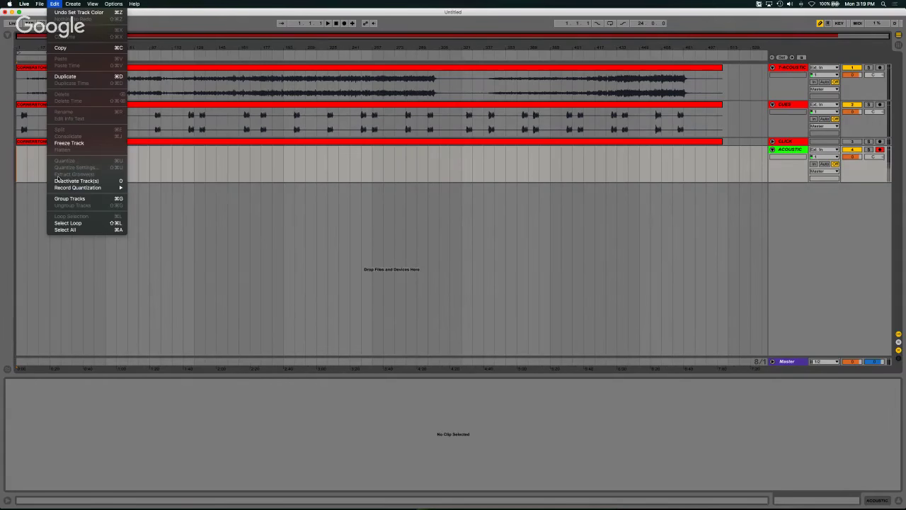
{"action": "mouse_move", "coordinate": [88, 188]}
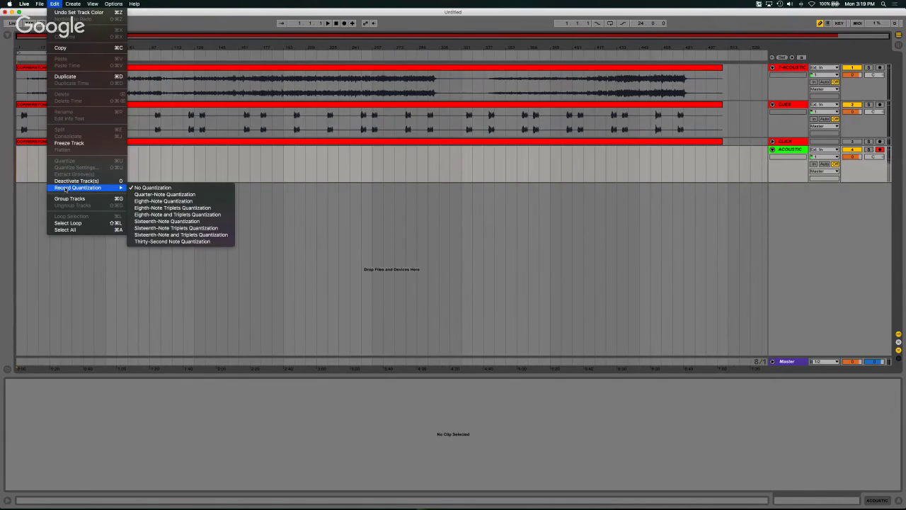
{"action": "left_click", "coordinate": [152, 222]}
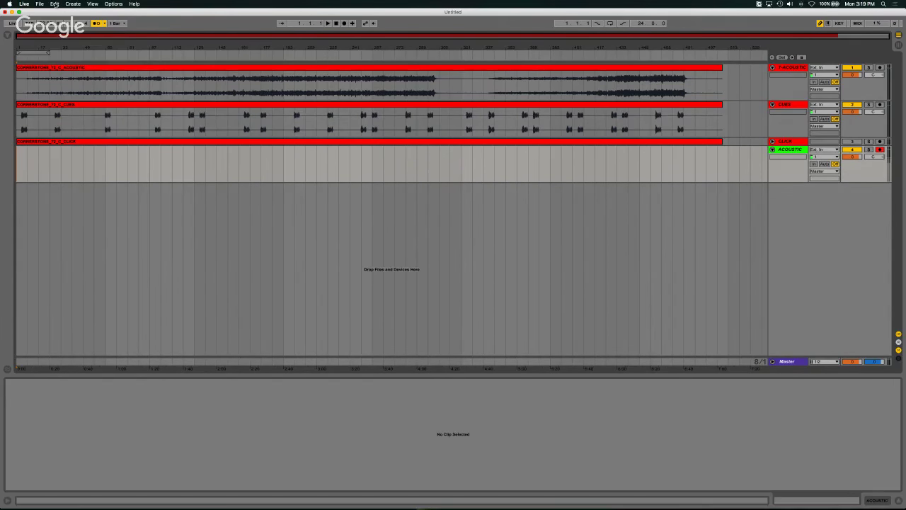
{"action": "left_click", "coordinate": [352, 23]}
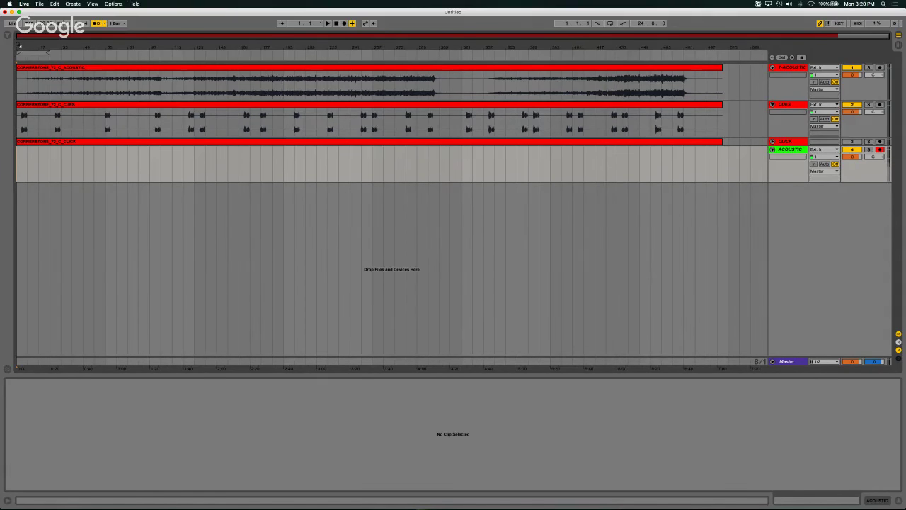
Step: Play the opening of the arrangement twice from the start, stopping after about bar 33 and returning to the beginning
{"action": "left_click_drag", "start_coordinate": [20, 47], "coordinate": [113, 174]}
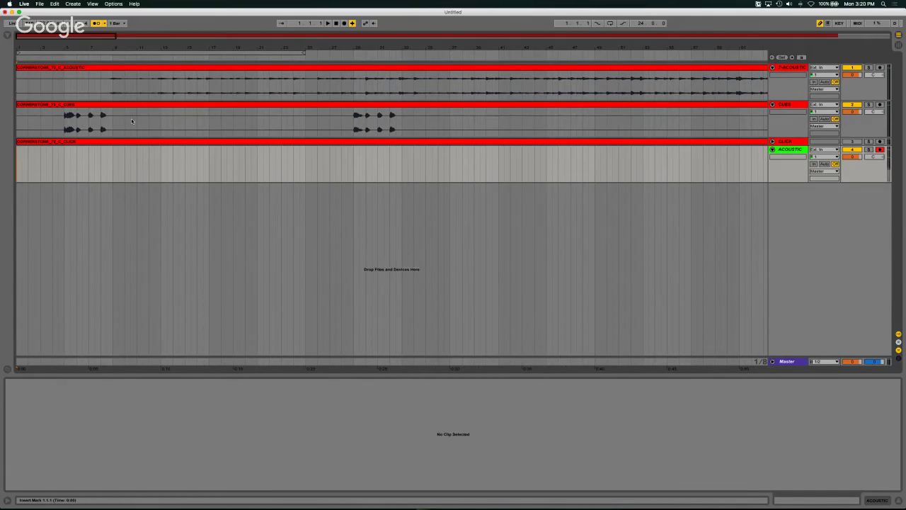
{"action": "left_click", "coordinate": [327, 23]}
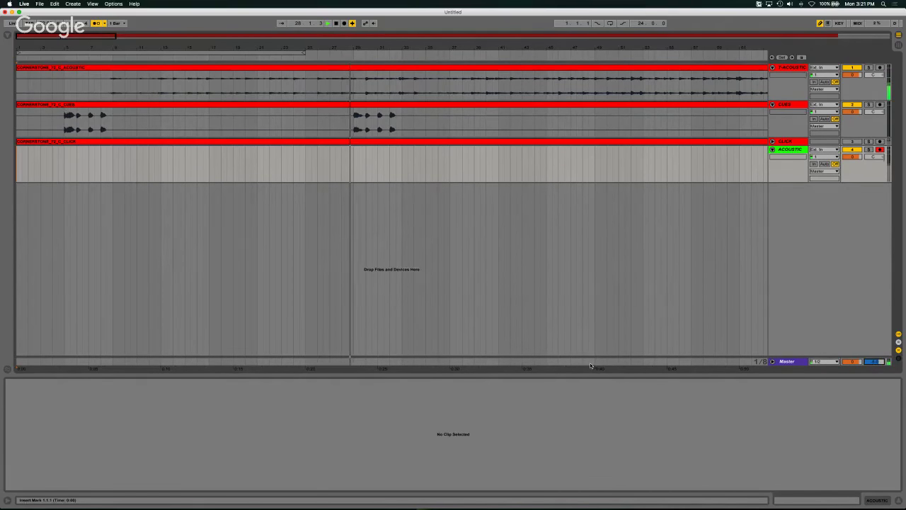
{"action": "left_click", "coordinate": [337, 24]}
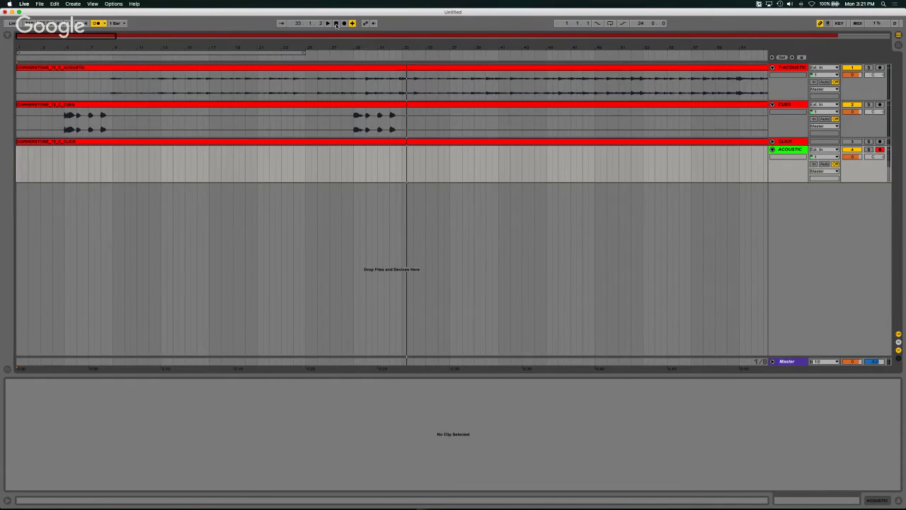
{"action": "left_click", "coordinate": [337, 24]}
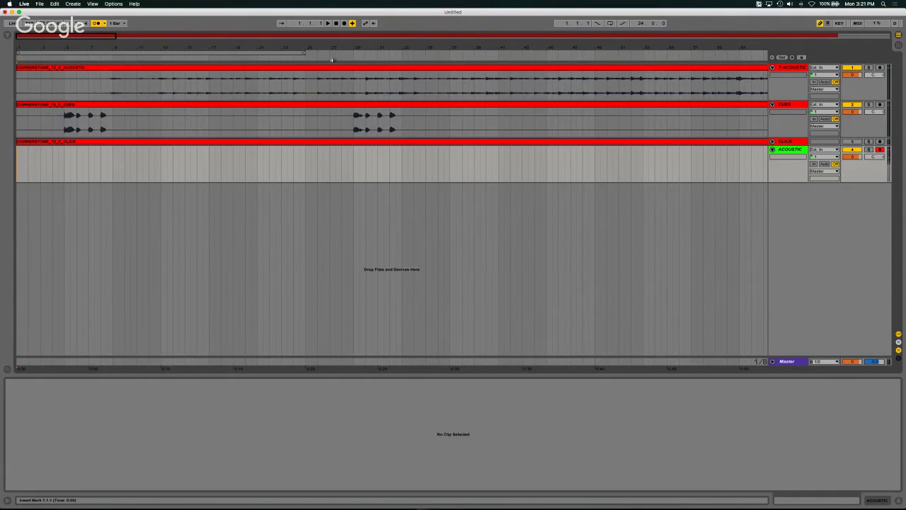
{"action": "left_click", "coordinate": [328, 23]}
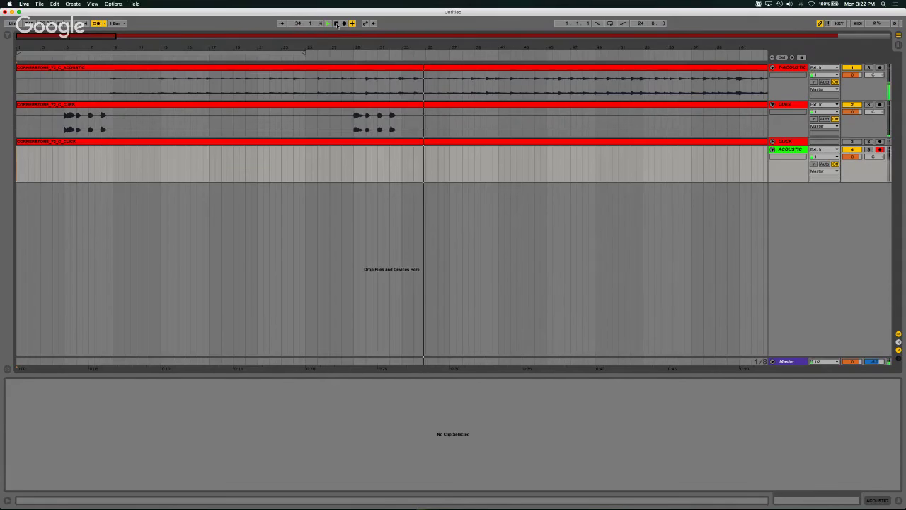
{"action": "left_click", "coordinate": [335, 23]}
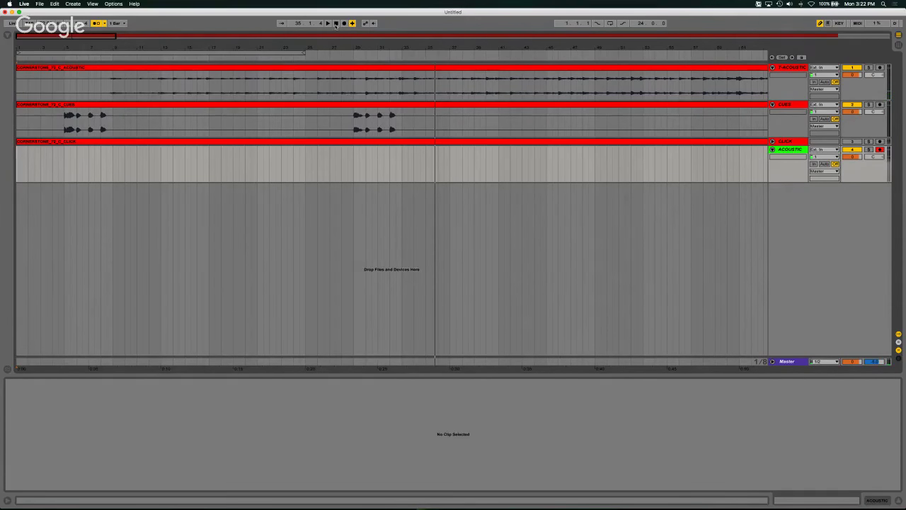
{"action": "left_click", "coordinate": [336, 23]}
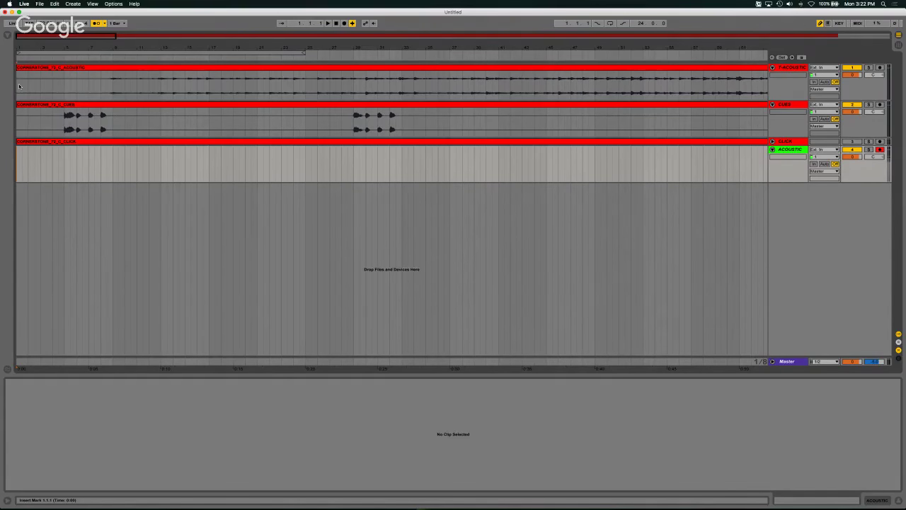
Step: Highlight the clip on the top acoustic stem track from its start to about bar 33, and clear the selection
{"action": "left_click_drag", "start_coordinate": [19, 86], "coordinate": [149, 91]}
{"action": "left_click", "coordinate": [402, 85], "text": "shift"}
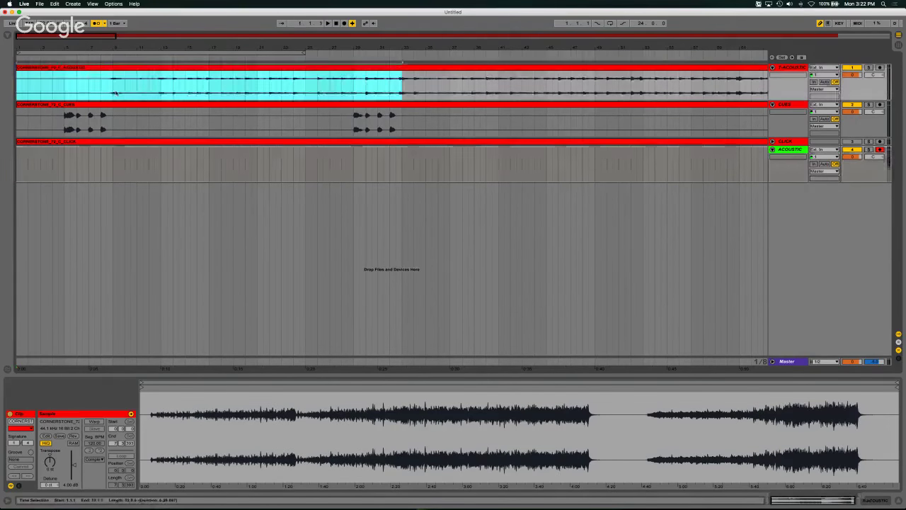
{"action": "left_click", "coordinate": [365, 173]}
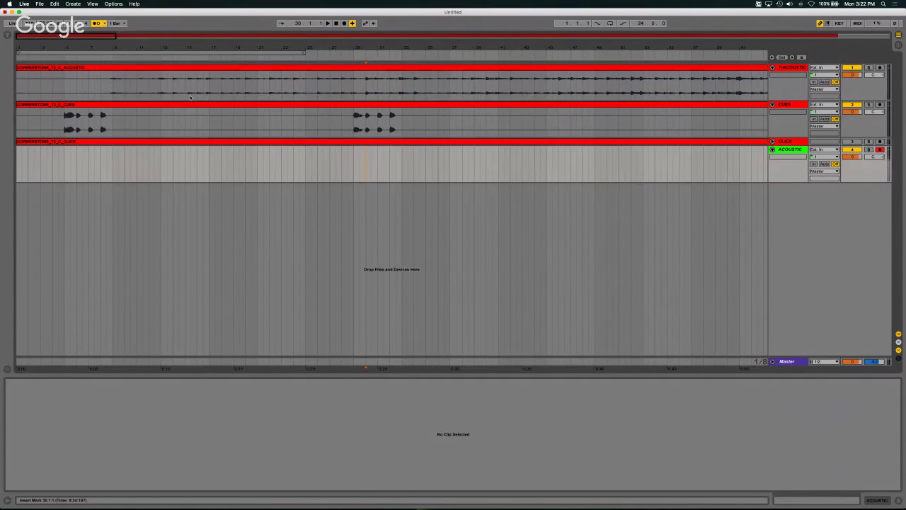
Step: Record a trial take on the ACOUSTIC track from the song start to about bar 30, and delete the clip
{"action": "left_click", "coordinate": [336, 24]}
{"action": "left_click", "coordinate": [344, 23]}
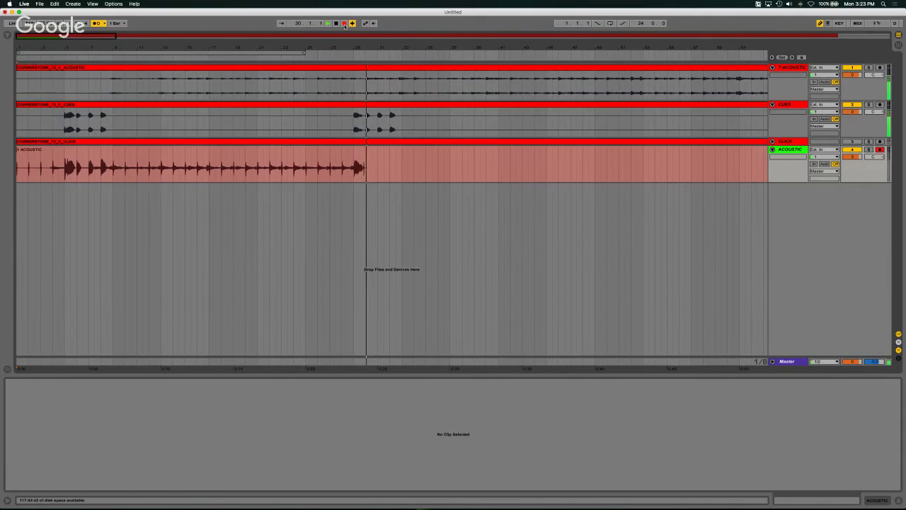
{"action": "left_click", "coordinate": [345, 24]}
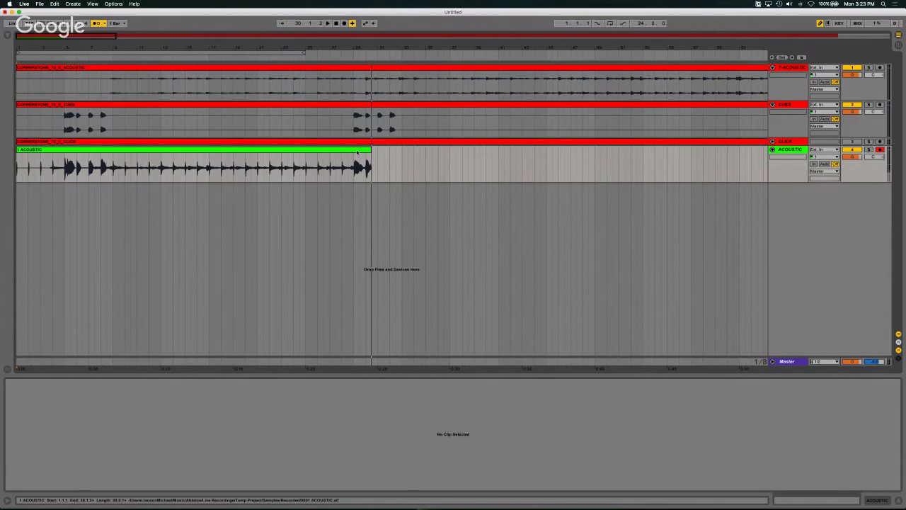
{"action": "left_click", "coordinate": [277, 151]}
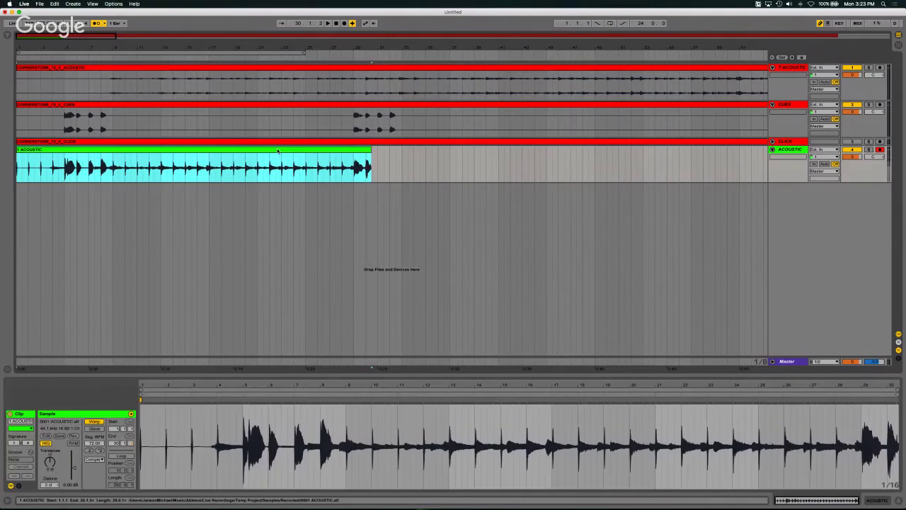
{"action": "key", "text": "Delete"}
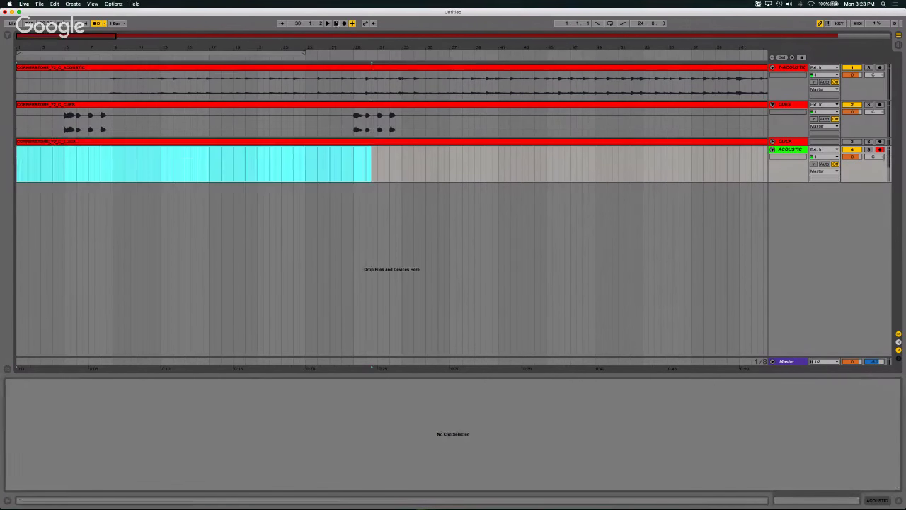
Step: Record a new take on the ACOUSTIC track from the song start to about bar 36
{"action": "left_click", "coordinate": [335, 23]}
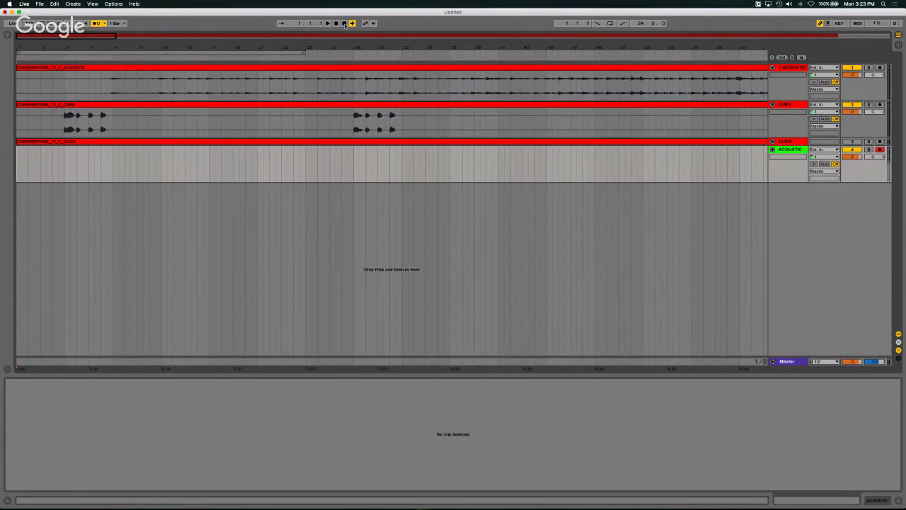
{"action": "left_click", "coordinate": [345, 23]}
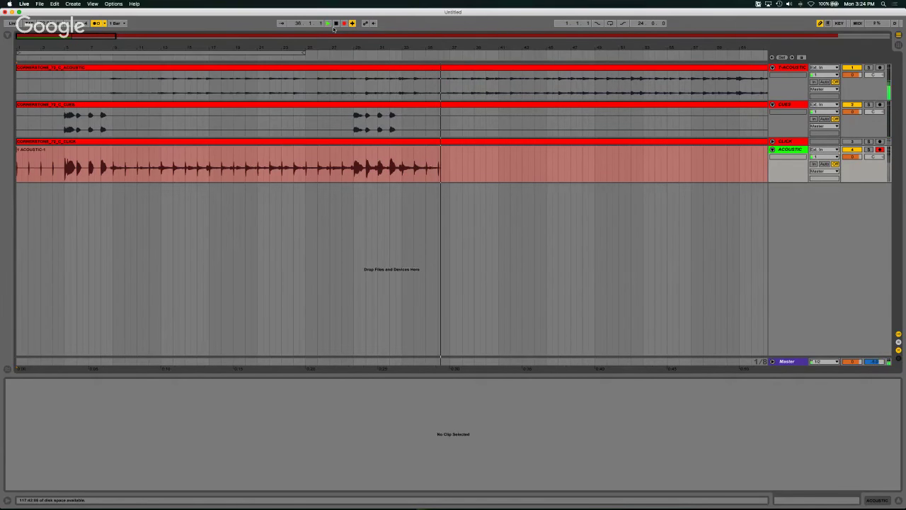
{"action": "left_click", "coordinate": [335, 25]}
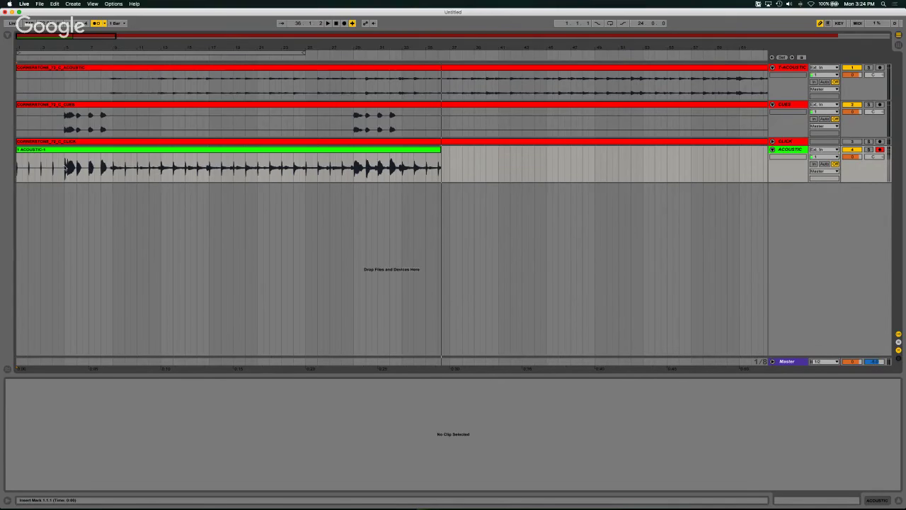
Step: Select the whole recorded clip on the ACOUSTIC track and set its gain to -6 dB
{"action": "left_click_drag", "start_coordinate": [66, 168], "coordinate": [401, 167]}
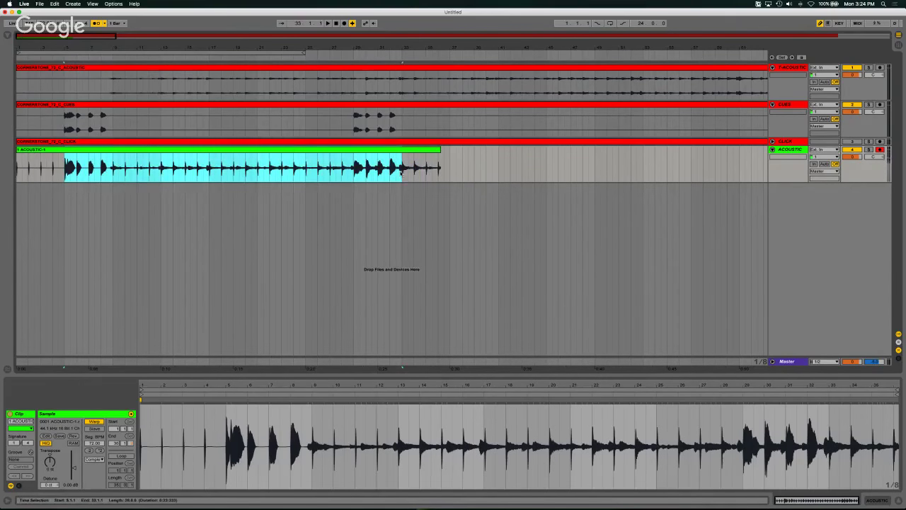
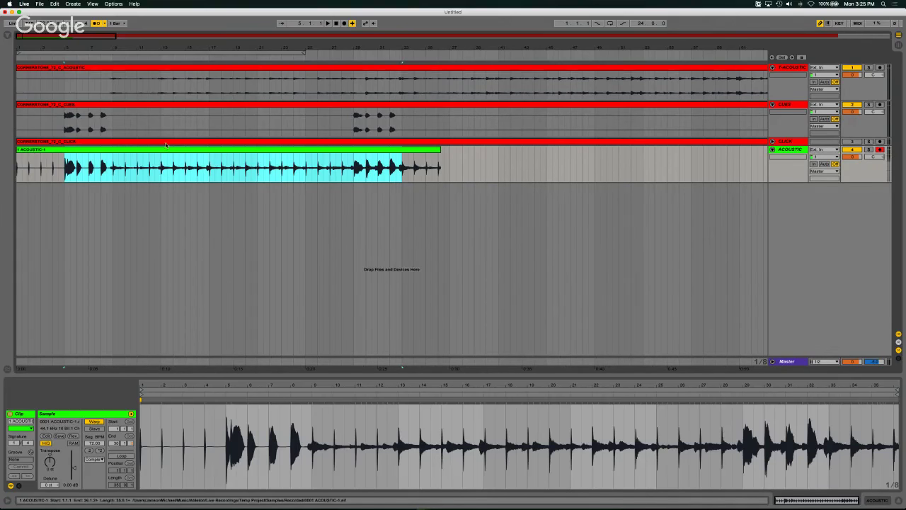
{"action": "left_click", "coordinate": [163, 152]}
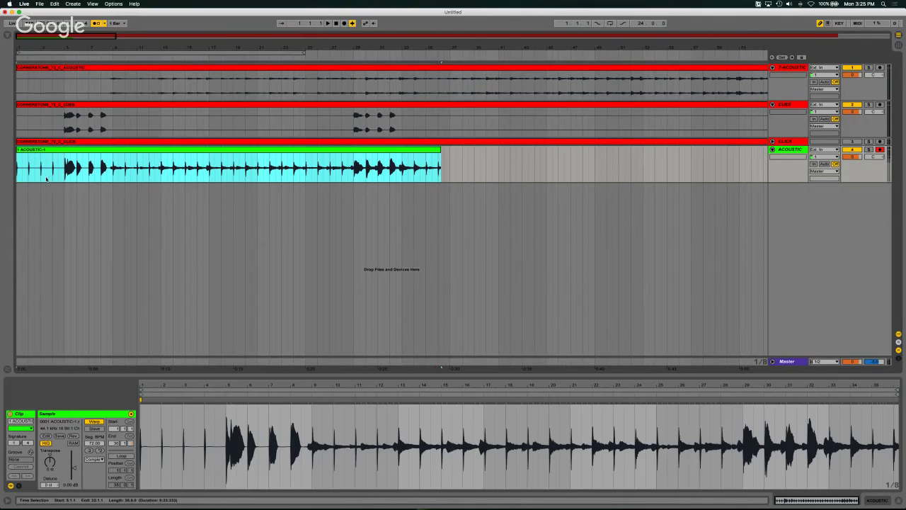
{"action": "left_click", "coordinate": [153, 152]}
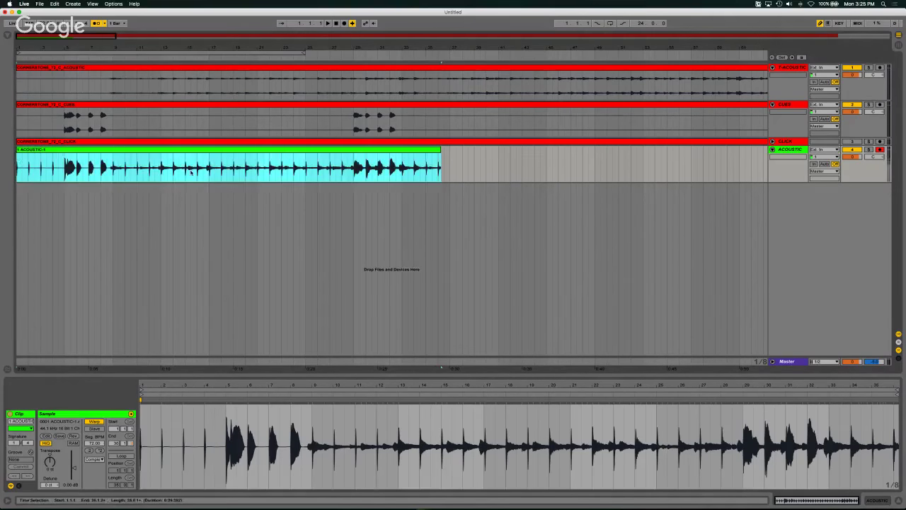
{"action": "left_click", "coordinate": [70, 485]}
{"action": "double_click", "coordinate": [71, 485]}
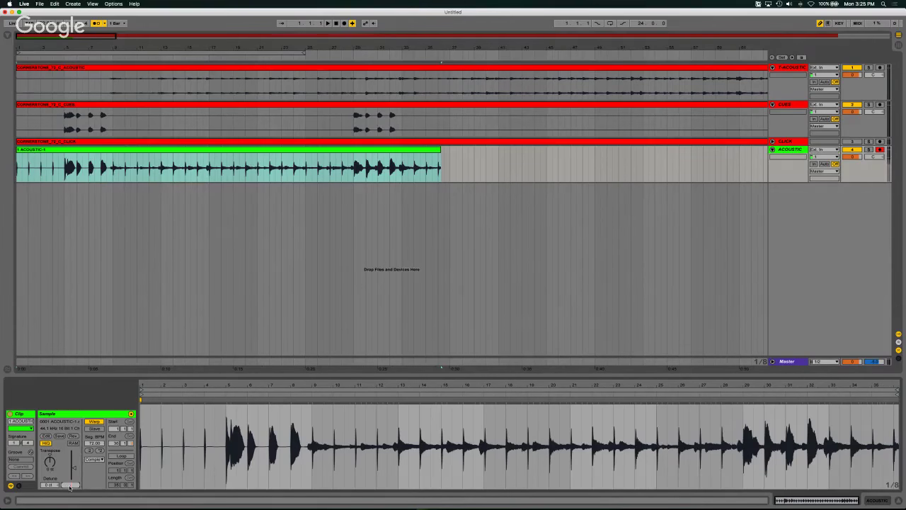
{"action": "type", "text": "-6"}
{"action": "key", "text": "Return"}
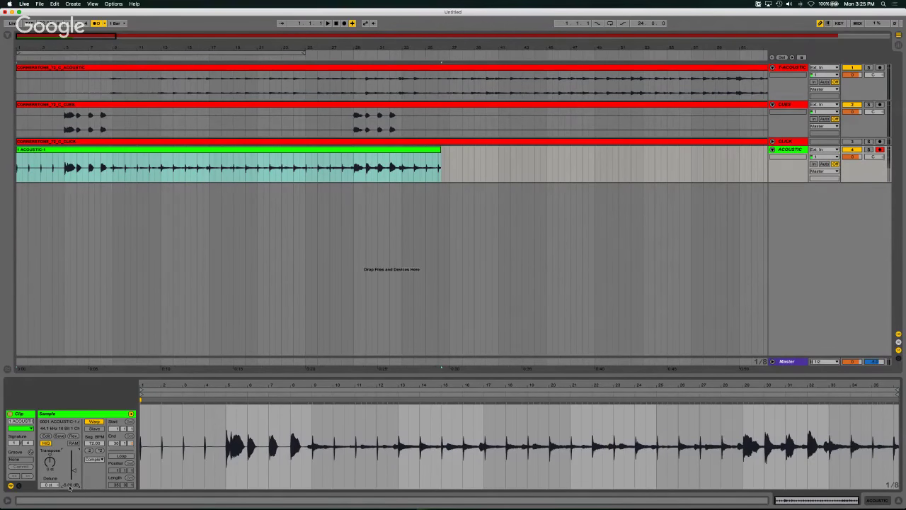
Step: Reset the recorded ACOUSTIC clip's gain to 0 dB
{"action": "left_click", "coordinate": [70, 485]}
{"action": "type", "text": "0"}
{"action": "key", "text": "Return"}
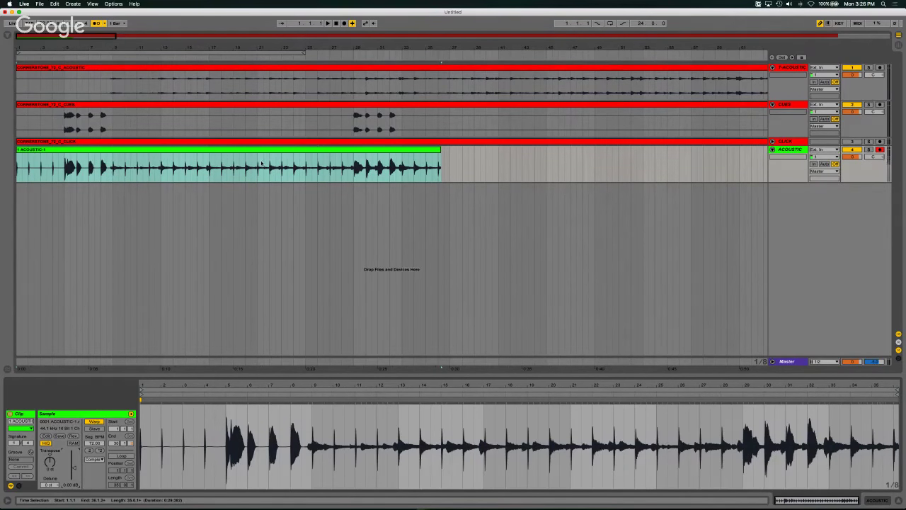
{"action": "scroll", "coordinate": [332, 172], "scroll_direction": "right", "scroll_amount": 10}
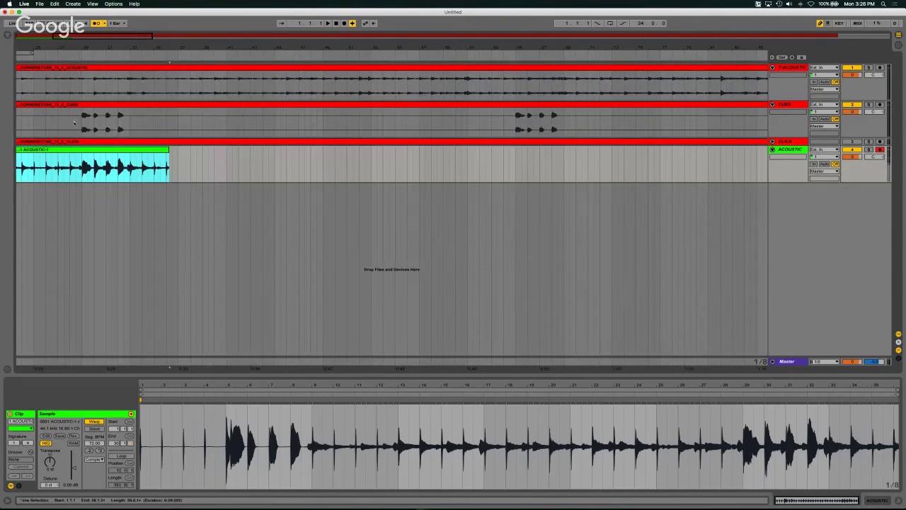
Step: Play the song from around bar 66 and from the bar 29 cues to hear the recorded take, and stop playback
{"action": "left_click", "coordinate": [510, 56]}
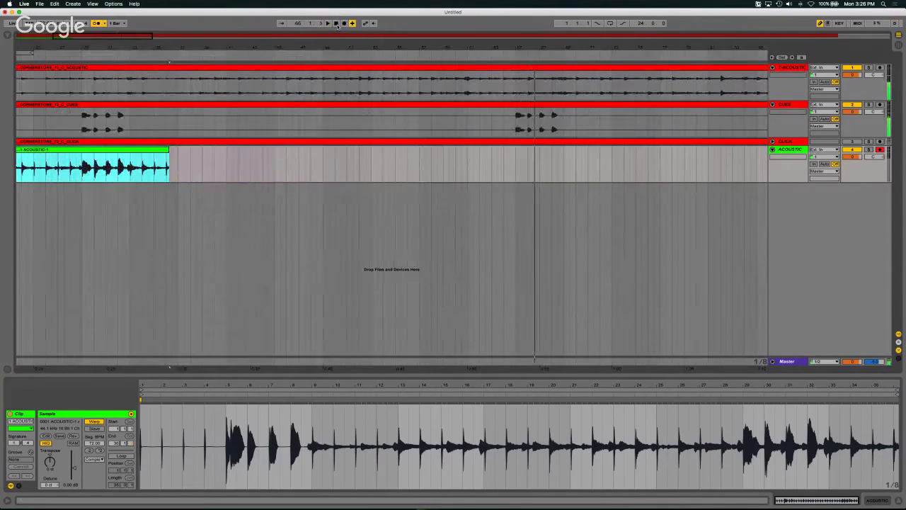
{"action": "left_click", "coordinate": [127, 55]}
{"action": "left_click", "coordinate": [77, 56]}
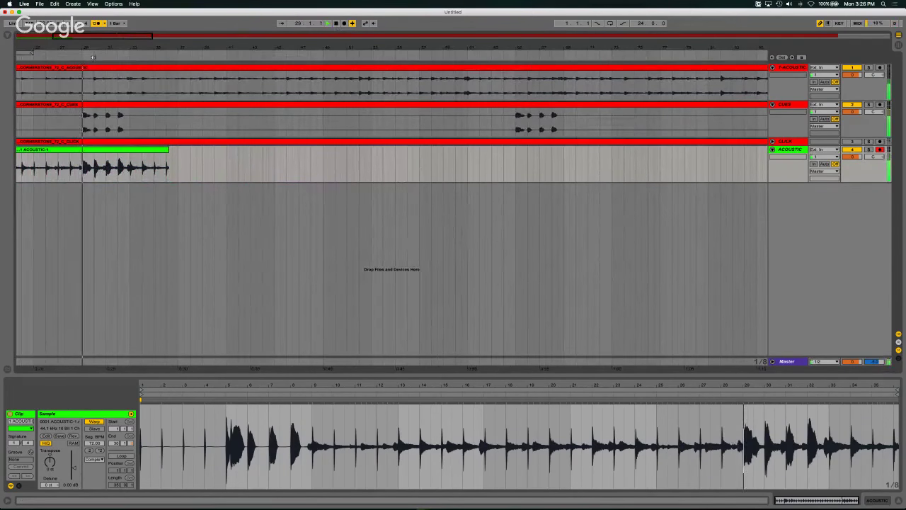
{"action": "key", "text": "space"}
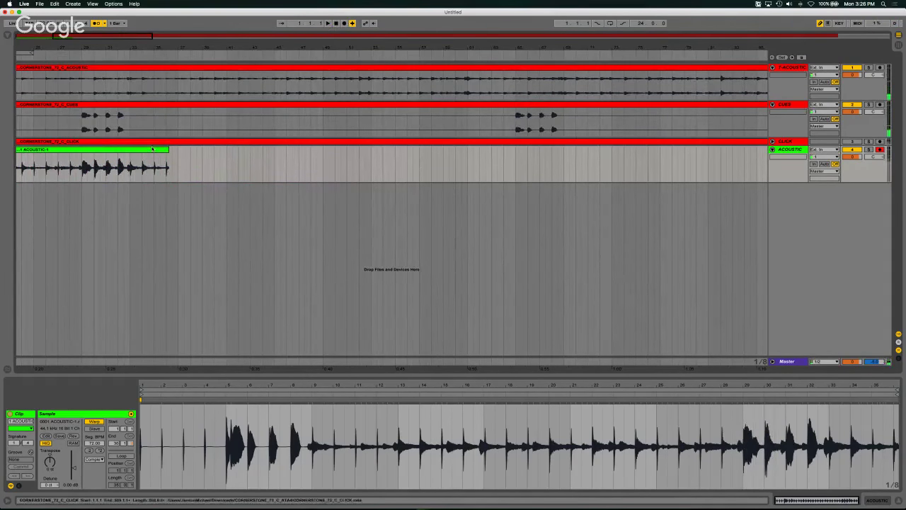
Step: Trim the end of the recorded ACOUSTIC clip back to bar 33
{"action": "left_click", "coordinate": [146, 149]}
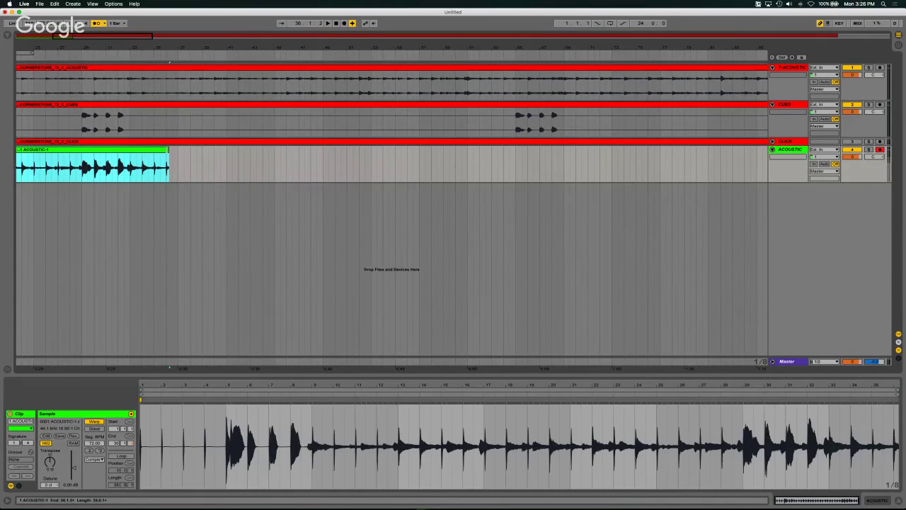
{"action": "left_click_drag", "start_coordinate": [170, 163], "coordinate": [130, 163]}
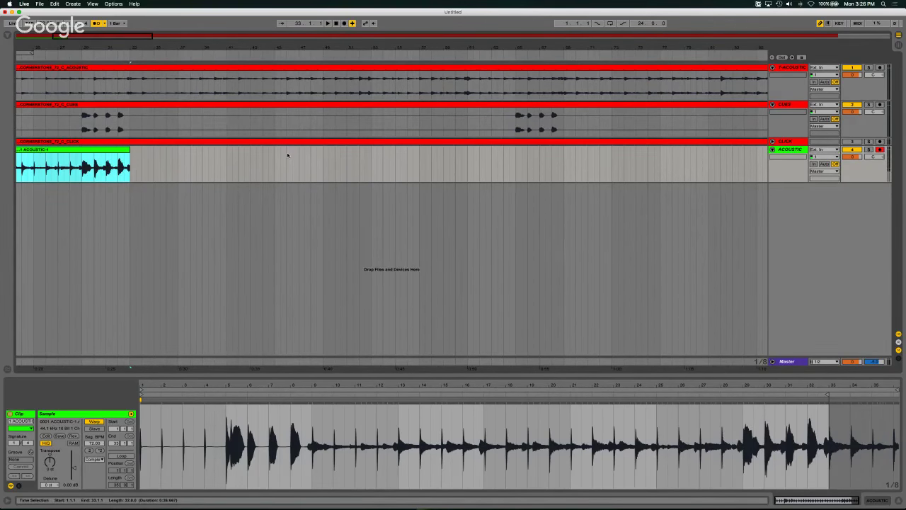
Step: Record a second take on the ACOUSTIC track from the bar 29 cues to about bar 62
{"action": "scroll", "coordinate": [287, 154], "scroll_direction": "left", "scroll_amount": 5}
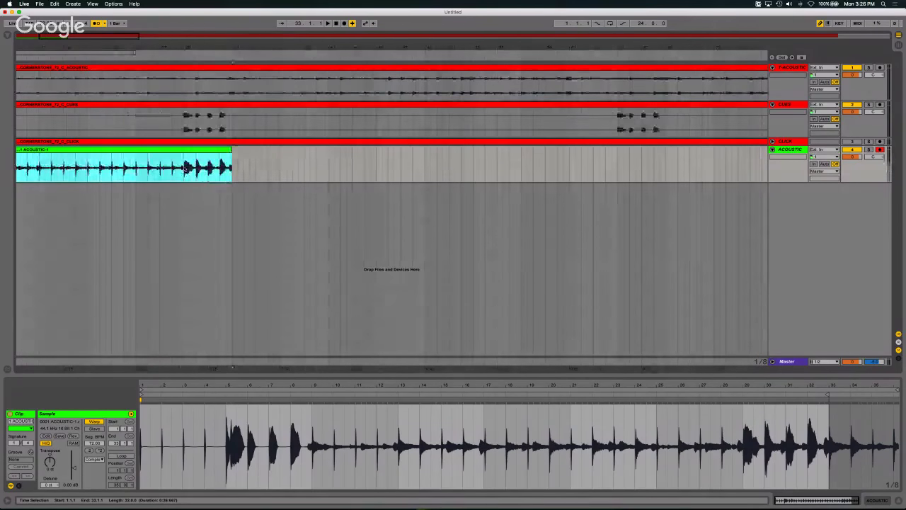
{"action": "left_click", "coordinate": [184, 167]}
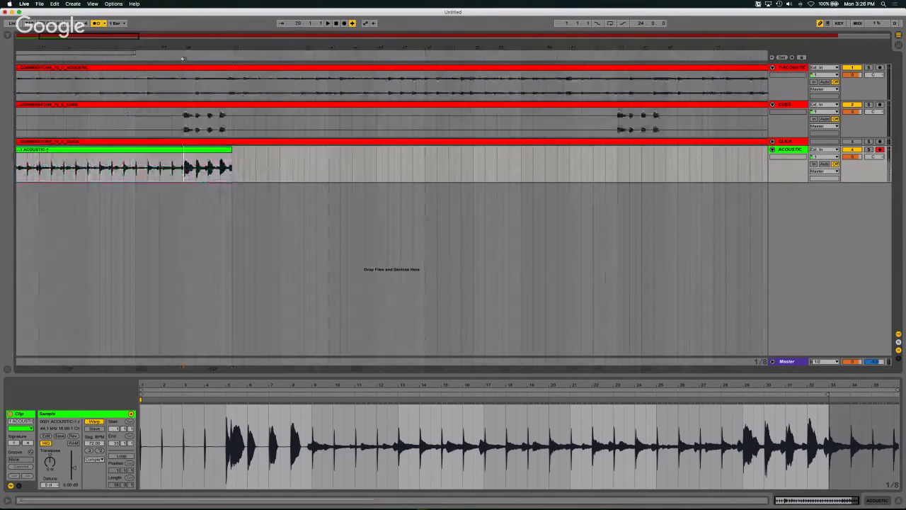
{"action": "left_click_drag", "start_coordinate": [194, 44], "coordinate": [196, 45]}
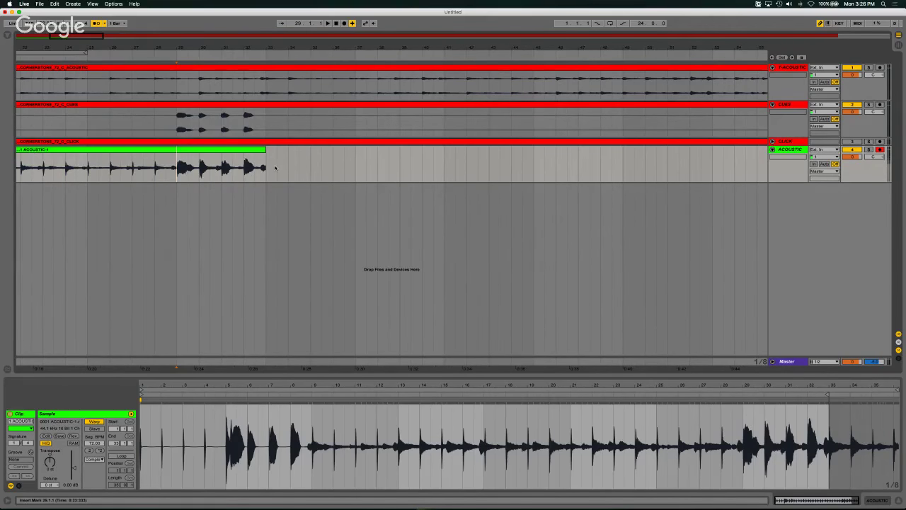
{"action": "left_click", "coordinate": [345, 23]}
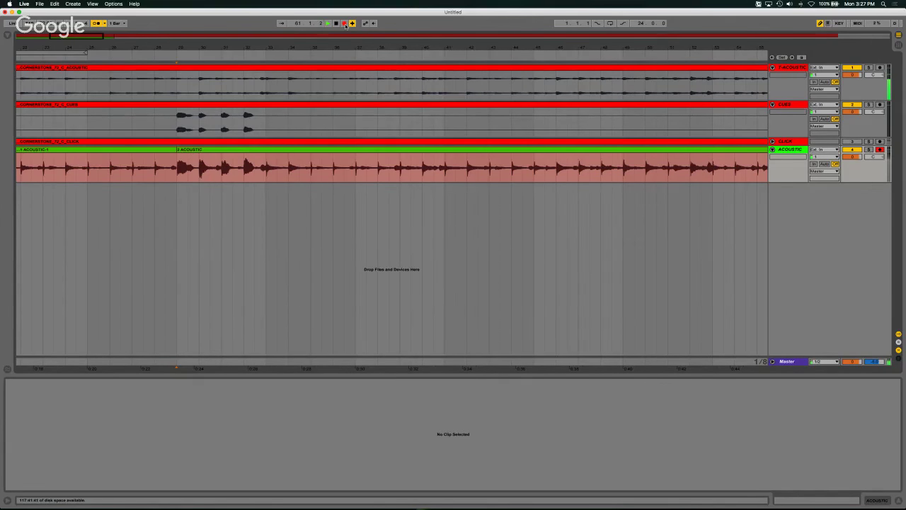
{"action": "left_click", "coordinate": [344, 23]}
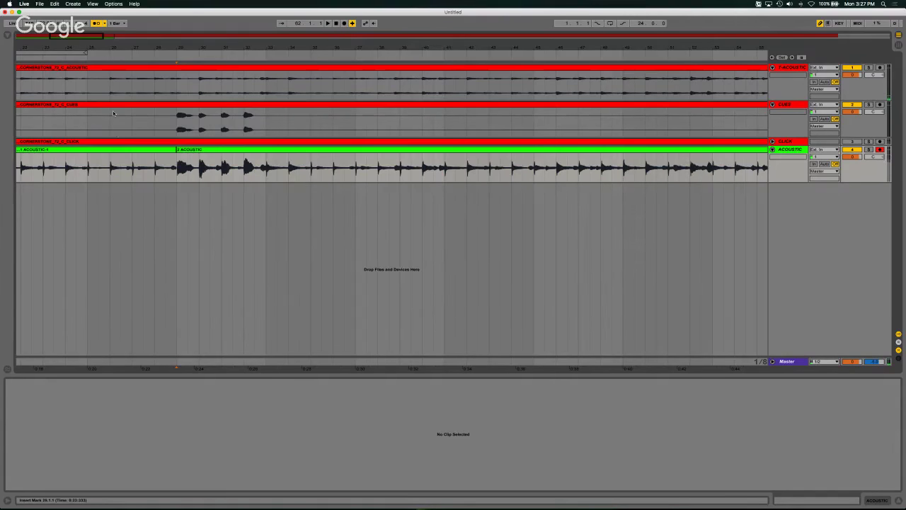
Step: Trim the start of the second ACOUSTIC take to bar 33, just after the spoken cues
{"action": "left_click", "coordinate": [238, 50]}
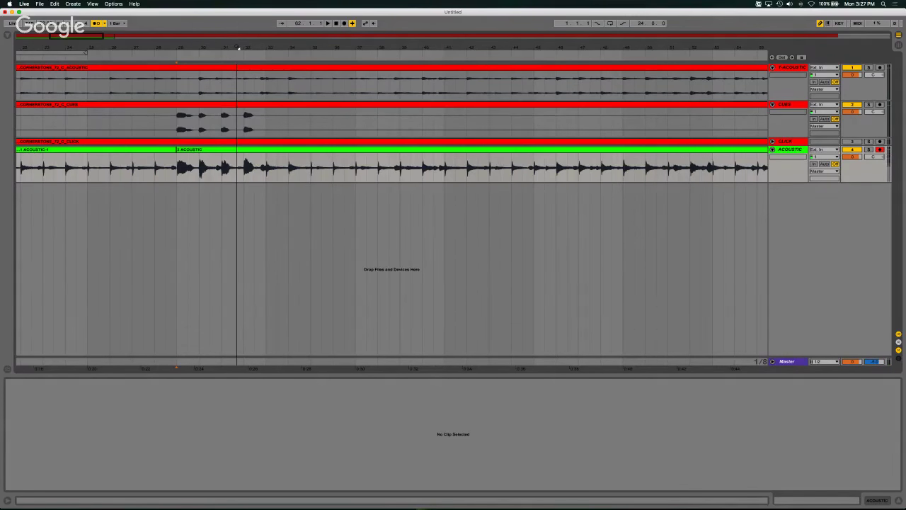
{"action": "left_click_drag", "start_coordinate": [238, 50], "coordinate": [236, 64]}
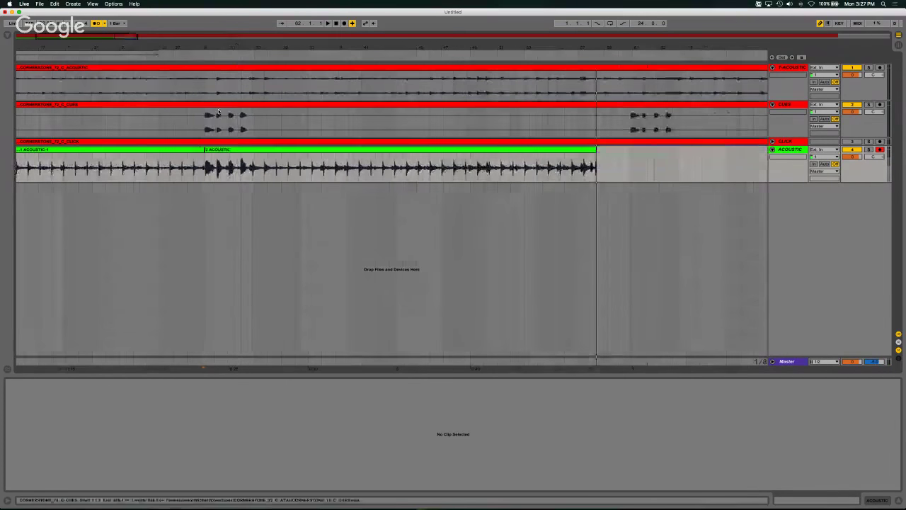
{"action": "left_click", "coordinate": [203, 157]}
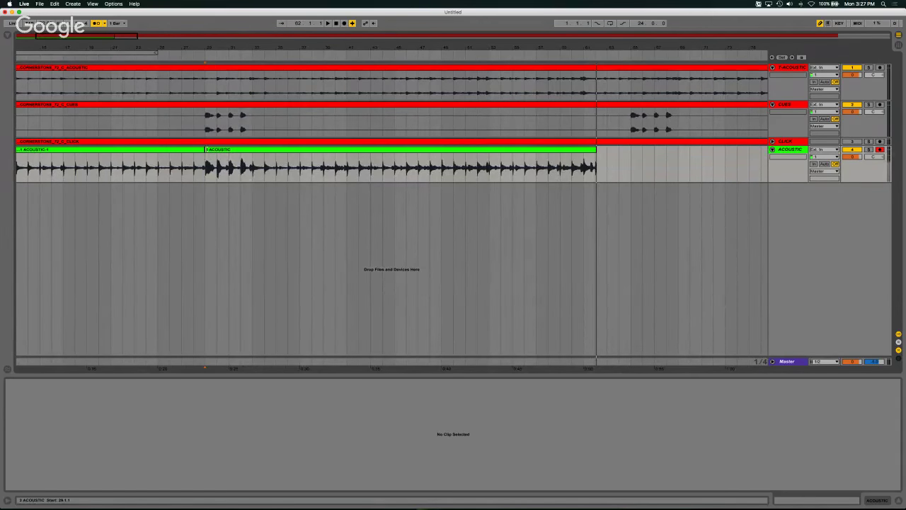
{"action": "left_click_drag", "start_coordinate": [206, 150], "coordinate": [235, 153]}
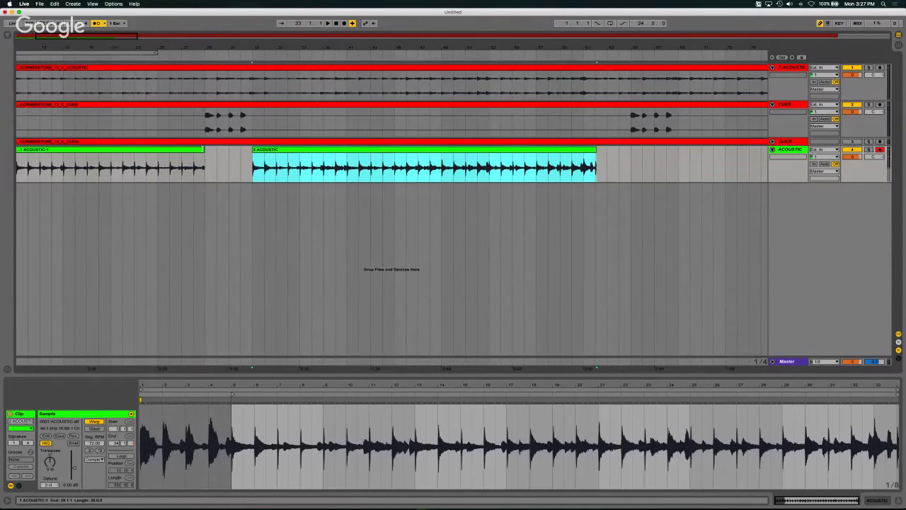
Step: Extend the end of the first ACOUSTIC clip to bar 33 so it meets the second take
{"action": "left_click", "coordinate": [203, 149]}
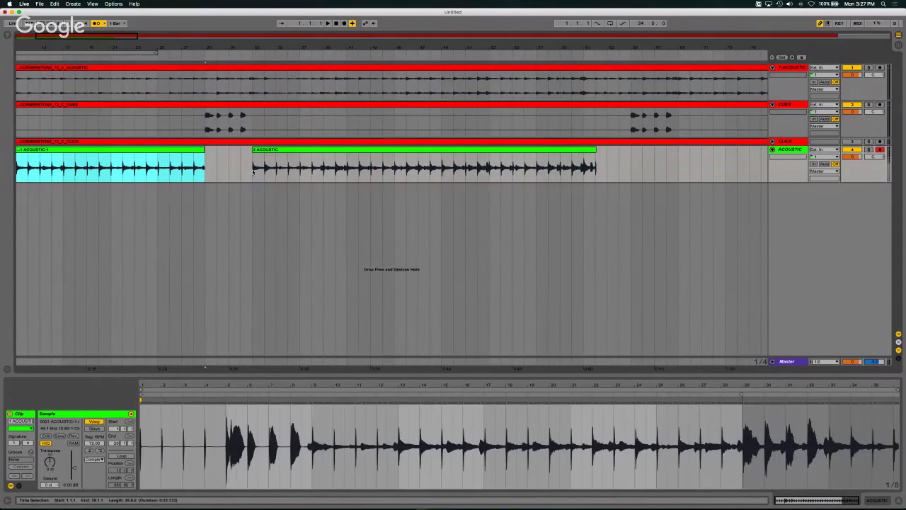
{"action": "left_click_drag", "start_coordinate": [252, 48], "coordinate": [209, 107]}
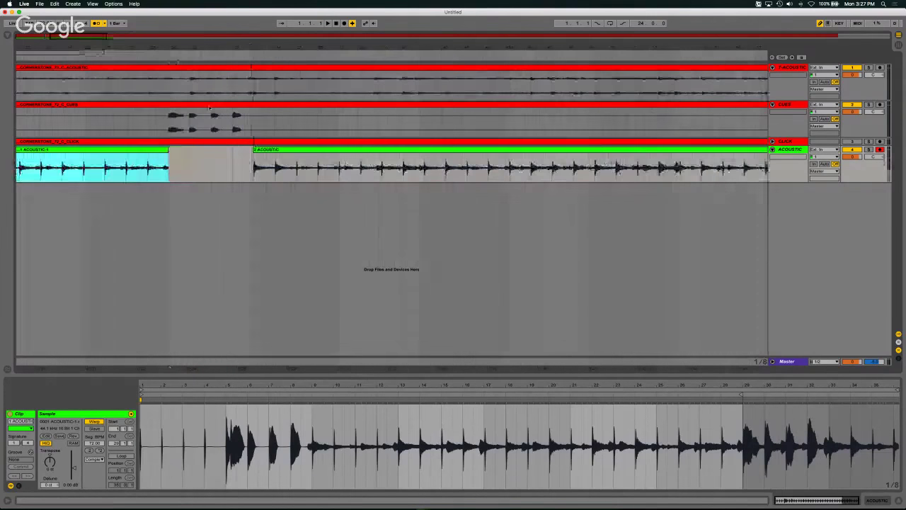
{"action": "left_click_drag", "start_coordinate": [168, 150], "coordinate": [254, 150]}
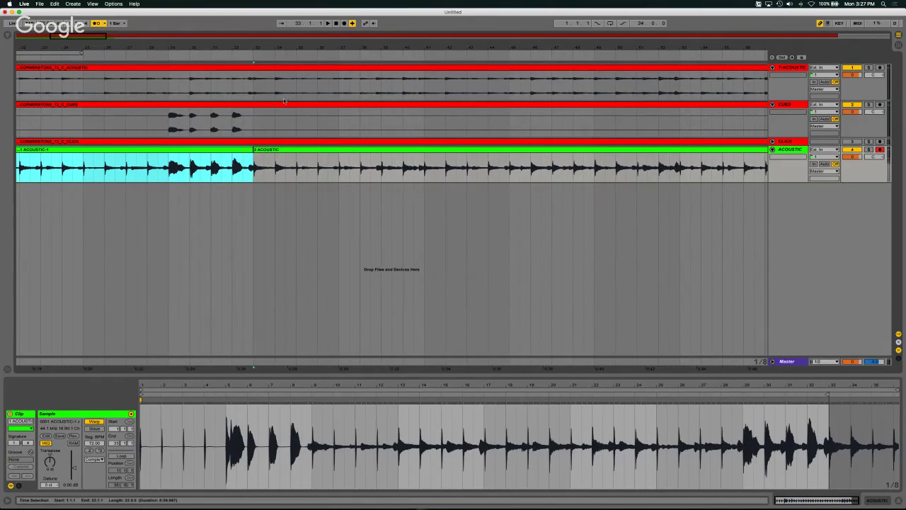
Step: Play across the join between the two ACOUSTIC clips and examine the waveform closely at bar 33
{"action": "left_click", "coordinate": [160, 53]}
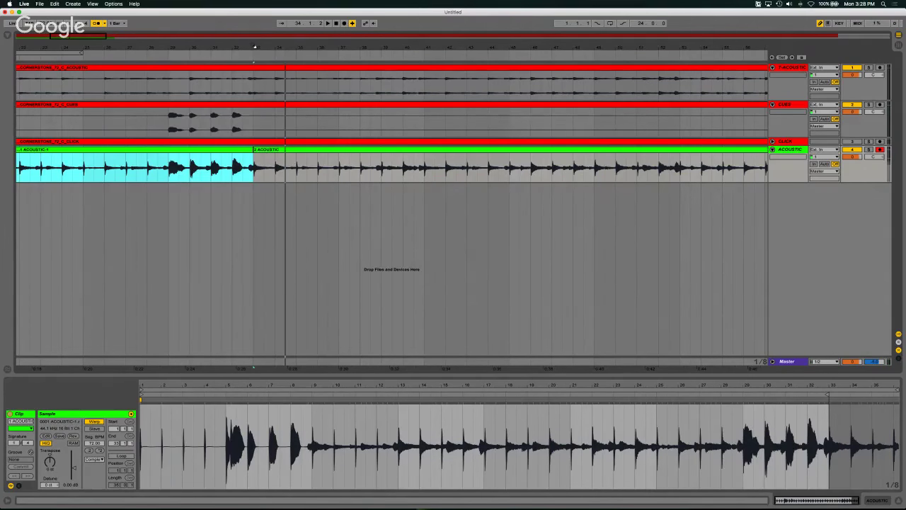
{"action": "left_click_drag", "start_coordinate": [255, 51], "coordinate": [256, 47]}
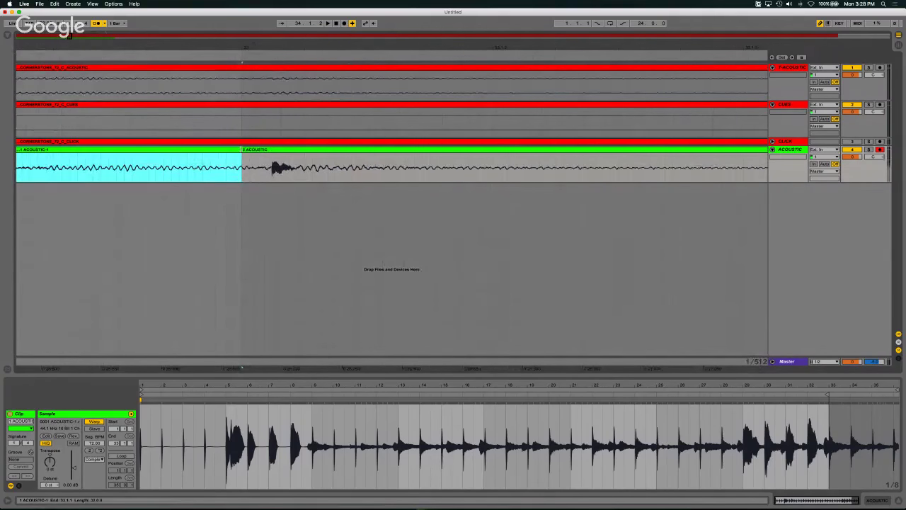
{"action": "left_click", "coordinate": [246, 47]}
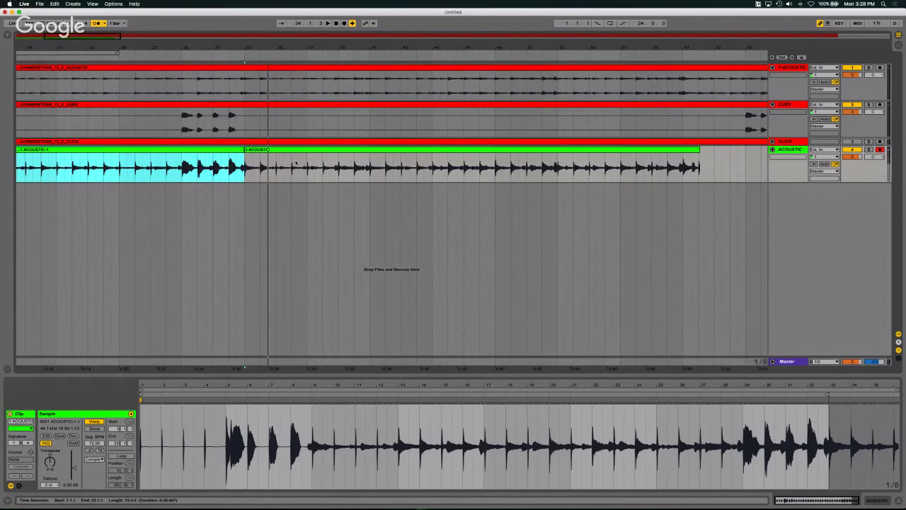
Step: Duplicate the second ACOUSTIC clip and move the copy so it starts at bar 69, after the next set of cues
{"action": "scroll", "coordinate": [463, 134], "scroll_direction": "right", "scroll_amount": 5}
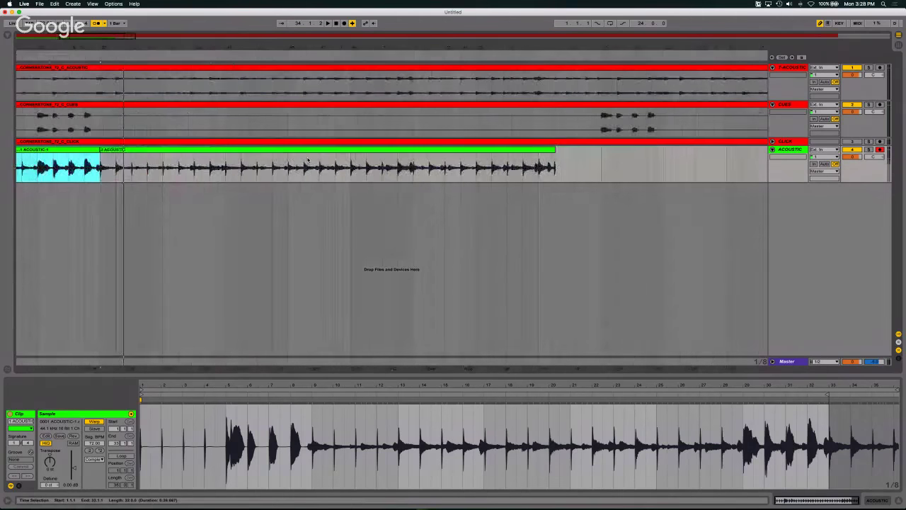
{"action": "left_click", "coordinate": [496, 167]}
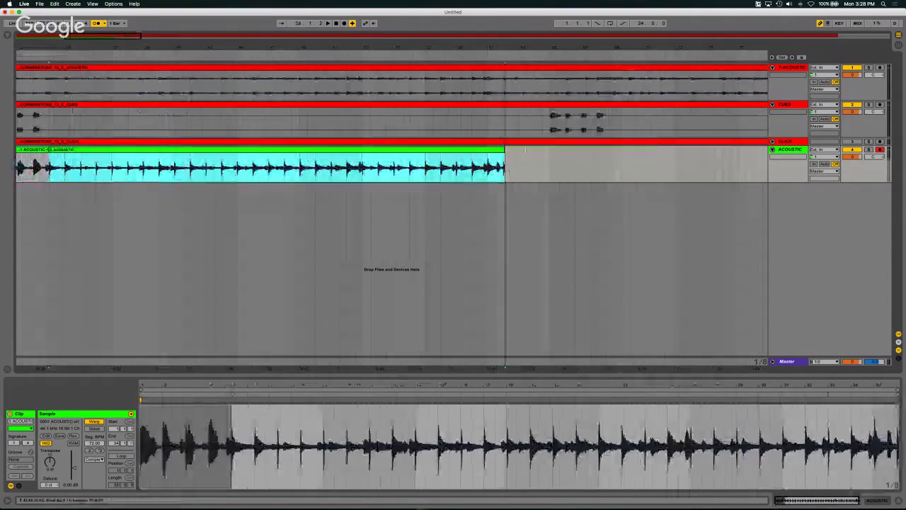
{"action": "scroll", "coordinate": [517, 160], "scroll_direction": "left", "scroll_amount": 2}
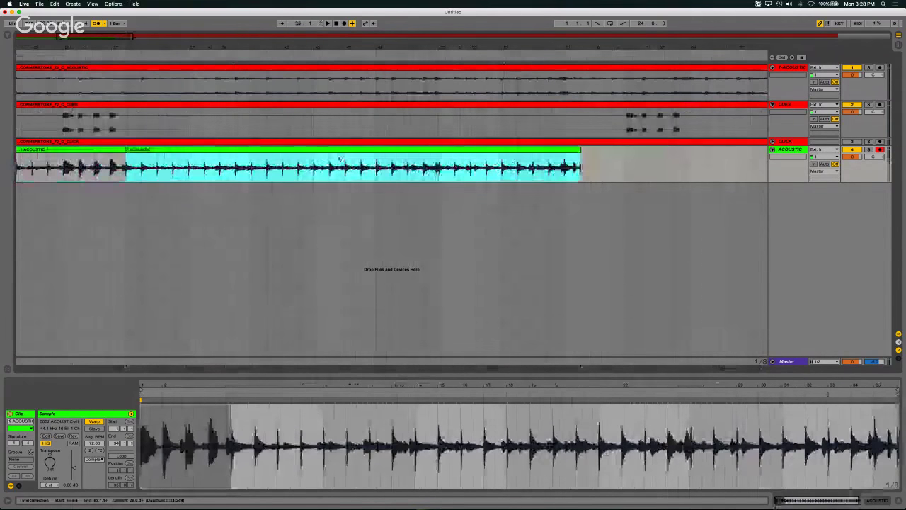
{"action": "left_click", "coordinate": [333, 150]}
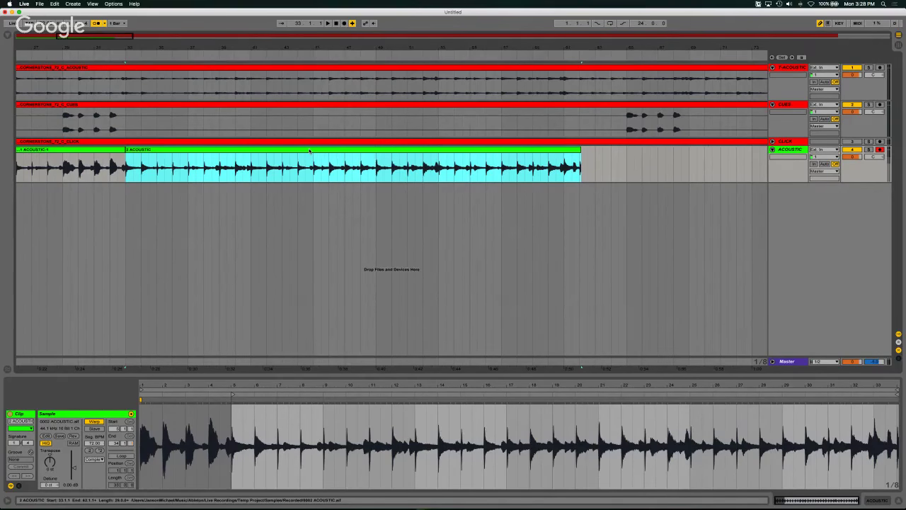
{"action": "key", "text": "Left"}
{"action": "key", "text": "Left"}
{"action": "scroll", "coordinate": [309, 151], "scroll_direction": "left", "scroll_amount": 5}
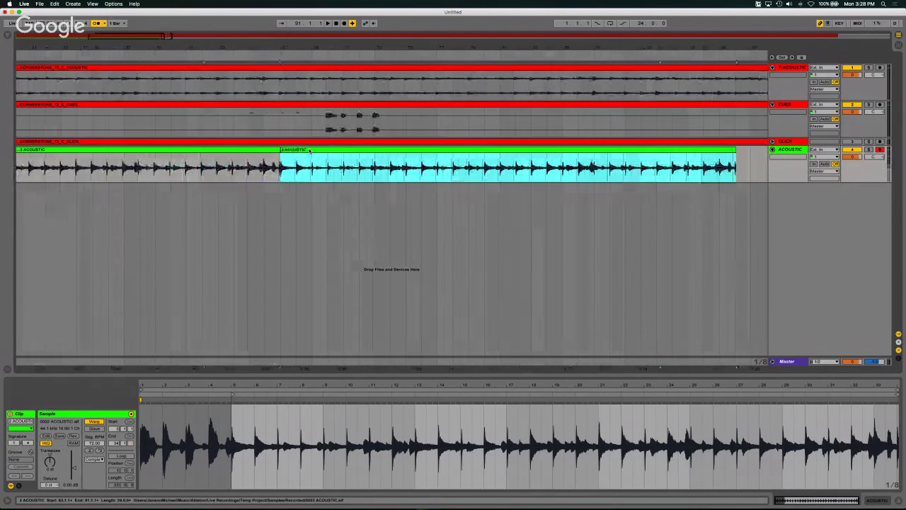
{"action": "key", "text": "Left"}
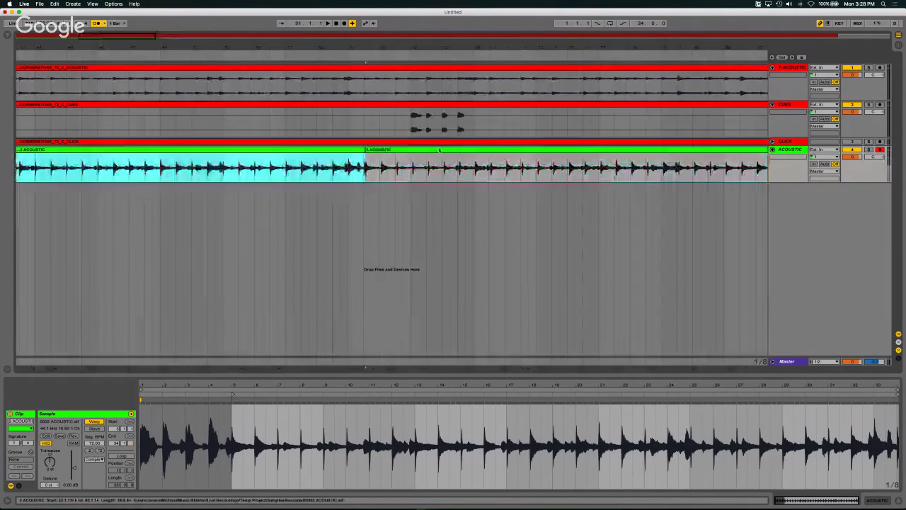
{"action": "key", "text": "Right"}
{"action": "left_click_drag", "start_coordinate": [382, 150], "coordinate": [491, 159]}
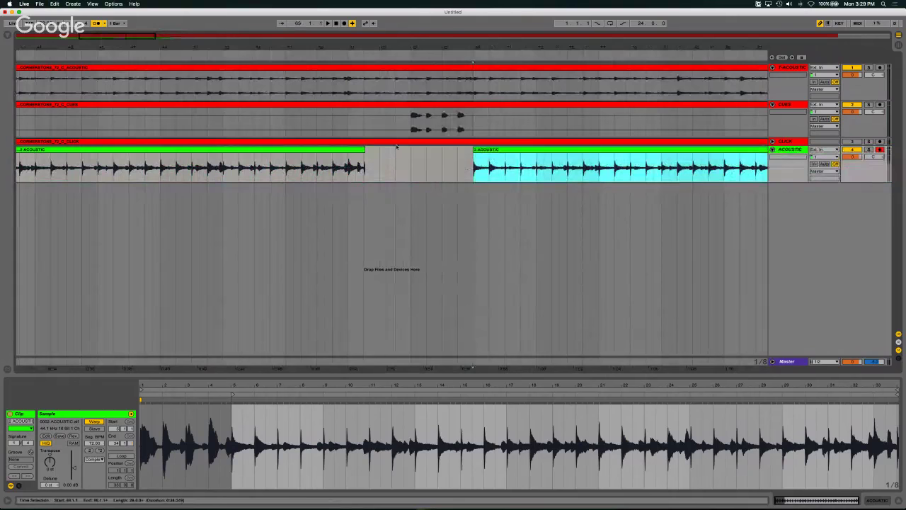
Step: Review the placement of the ACOUSTIC clips against the cues across the whole arrangement
{"action": "left_click", "coordinate": [319, 48]}
{"action": "left_click_drag", "start_coordinate": [319, 48], "coordinate": [314, 36]}
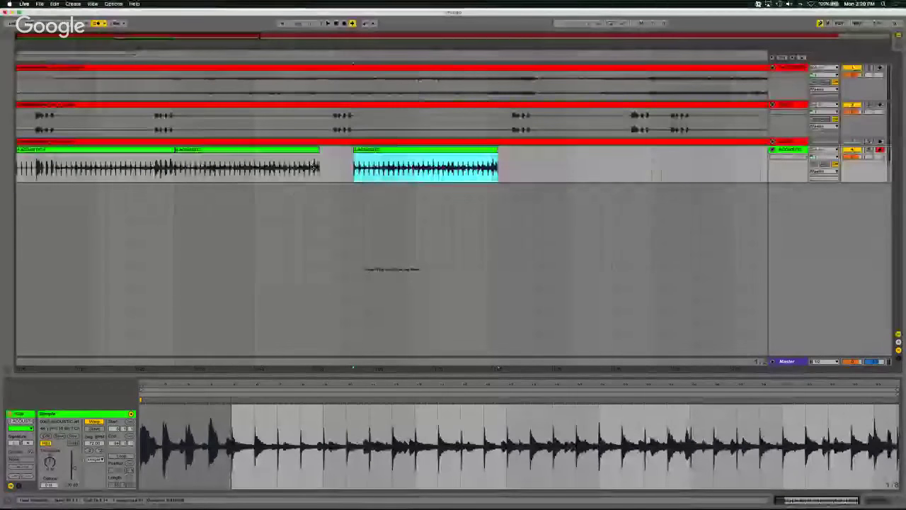
{"action": "scroll", "coordinate": [314, 168], "scroll_direction": "right", "scroll_amount": 5}
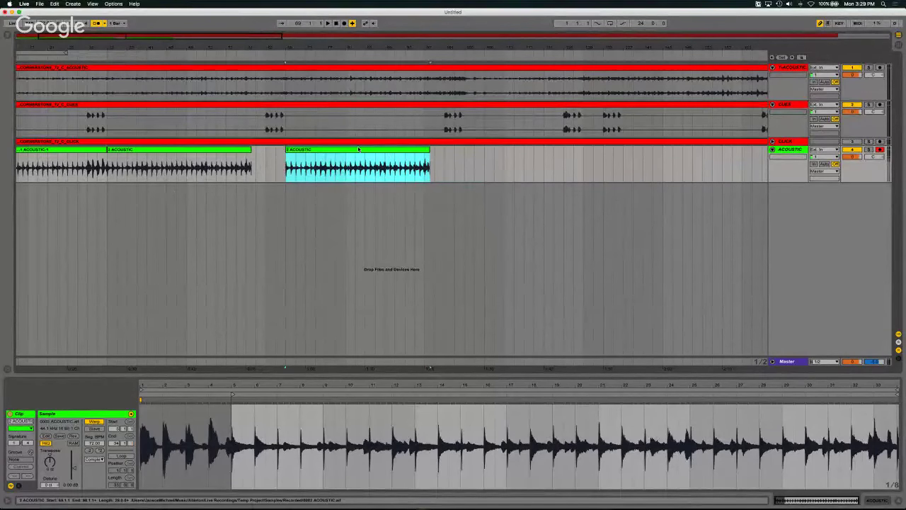
{"action": "left_click", "coordinate": [250, 152]}
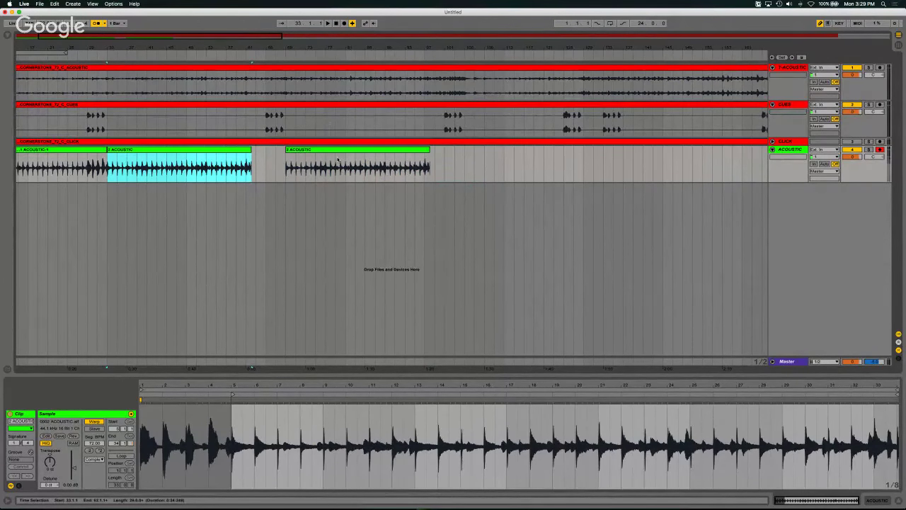
{"action": "scroll", "coordinate": [338, 160], "scroll_direction": "right", "scroll_amount": 5}
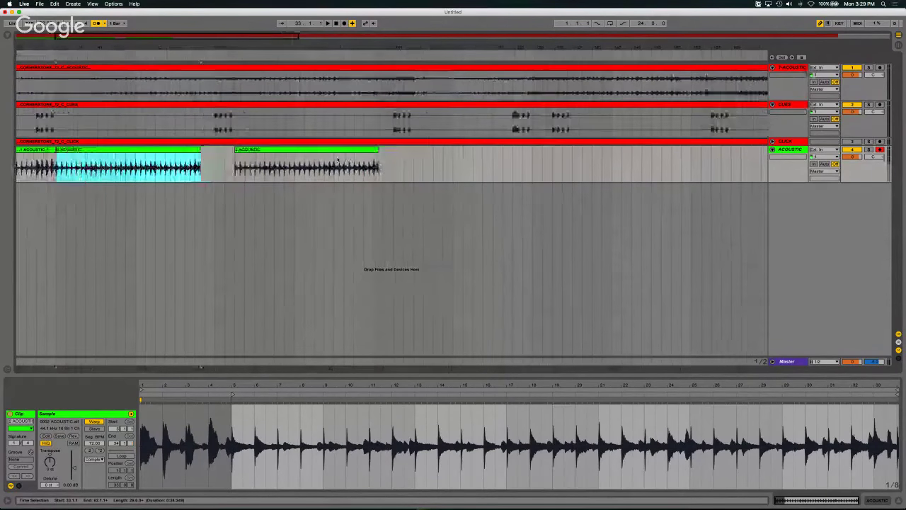
{"action": "scroll", "coordinate": [337, 160], "scroll_direction": "right", "scroll_amount": 10}
{"action": "scroll", "coordinate": [338, 160], "scroll_direction": "left", "scroll_amount": 15}
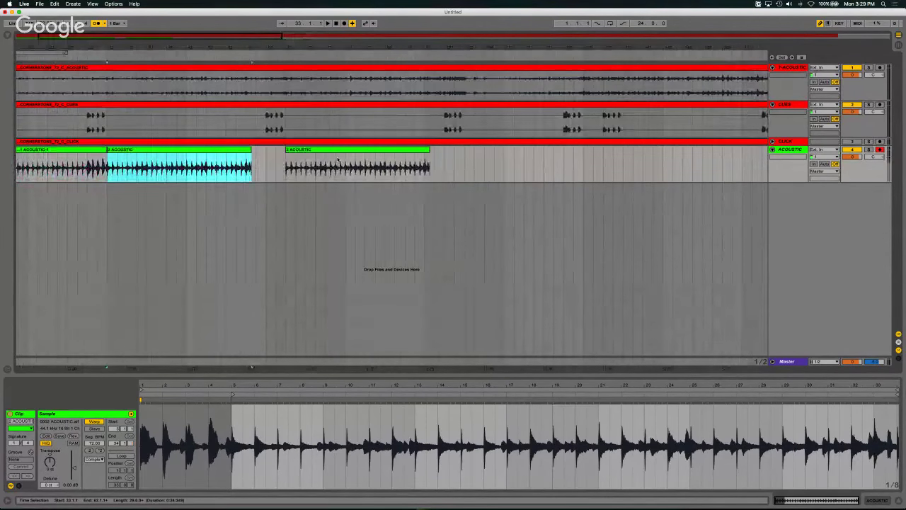
{"action": "scroll", "coordinate": [265, 156], "scroll_direction": "left", "scroll_amount": 7}
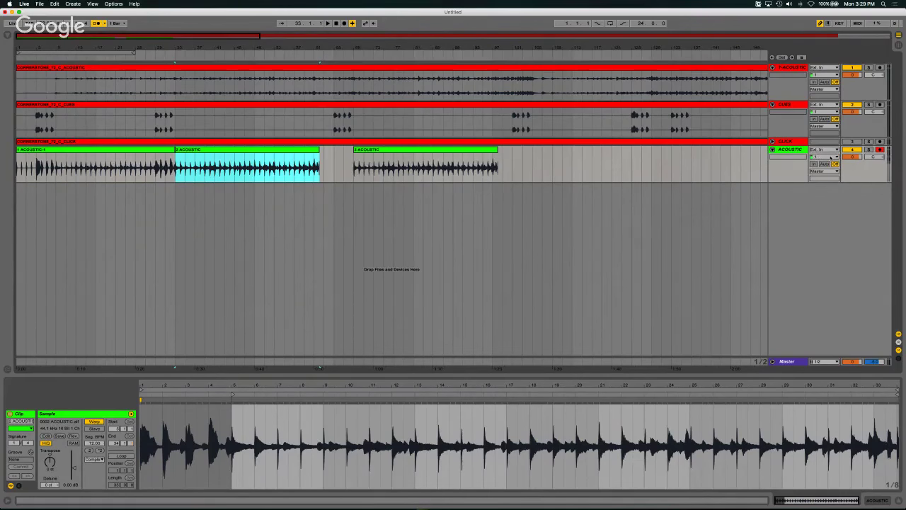
Step: Set the ACOUSTIC track's external input channel to 1/2
{"action": "left_click", "coordinate": [822, 157]}
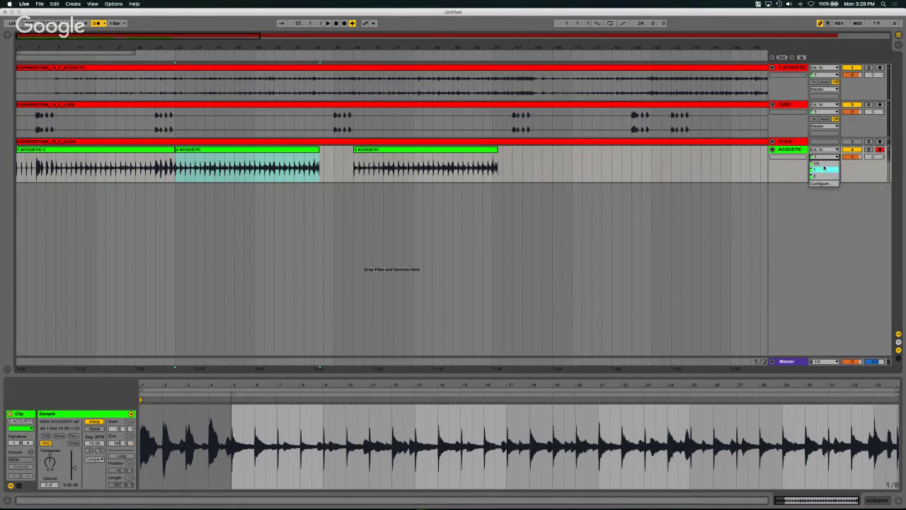
{"action": "left_click", "coordinate": [824, 165]}
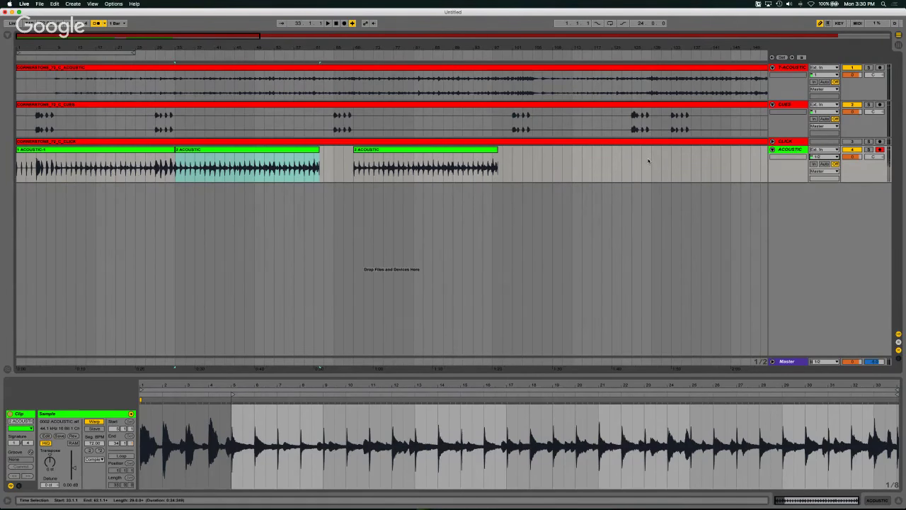
Step: Delete the ACOUSTIC copy at bar 69 and record a new ACOUSTIC take from bar 65 to about bar 86
{"action": "left_click", "coordinate": [389, 150]}
{"action": "key", "text": "BackSpace"}
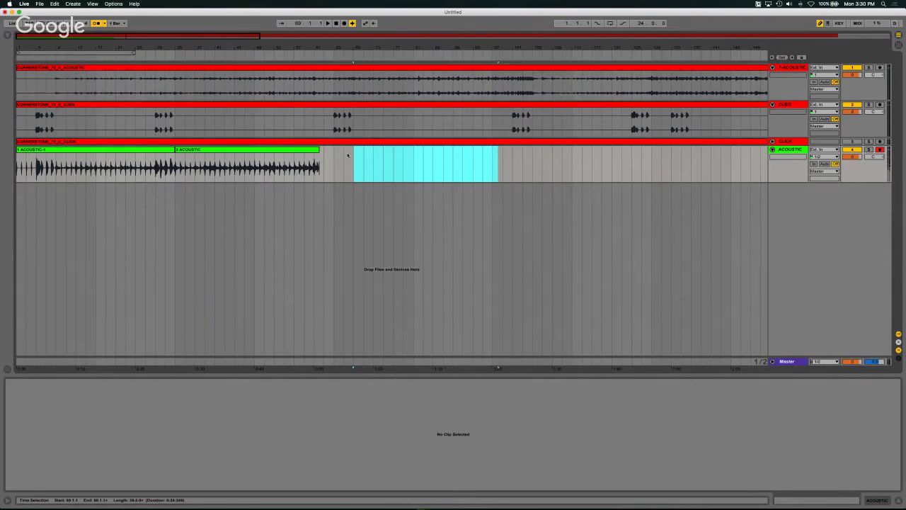
{"action": "left_click", "coordinate": [336, 165]}
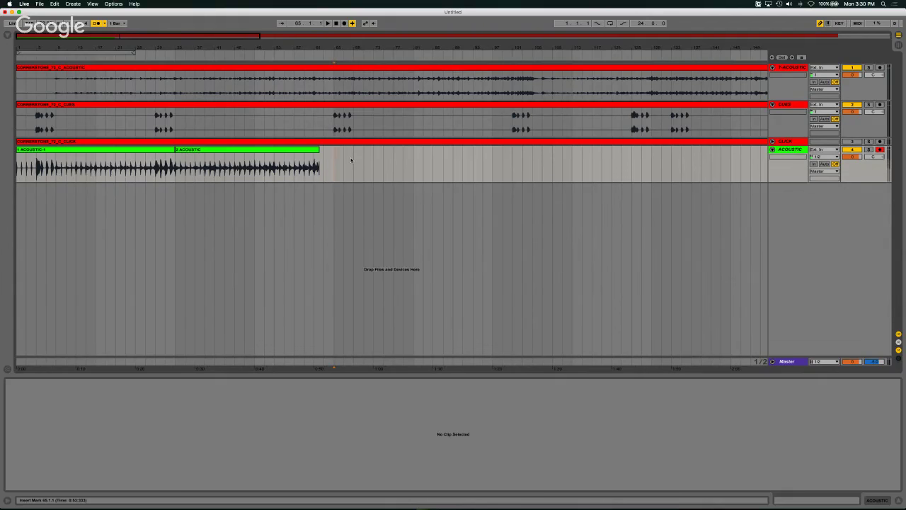
{"action": "left_click", "coordinate": [344, 23]}
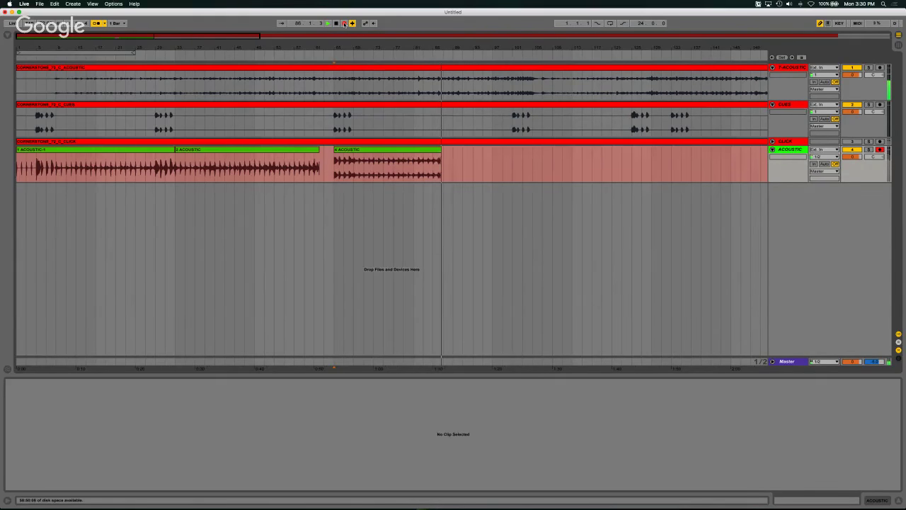
{"action": "left_click", "coordinate": [344, 24]}
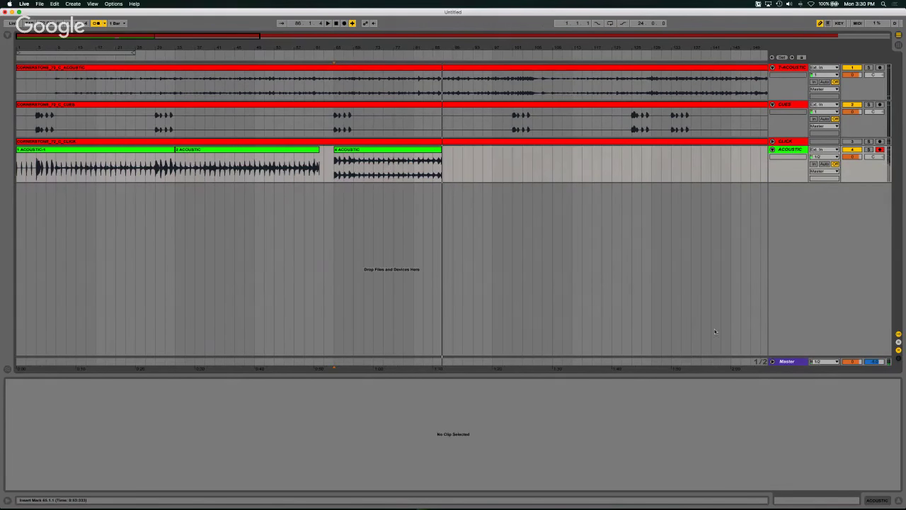
Step: Turn off the metronome and place the insert marker at bar 93 on the ACOUSTIC track
{"action": "left_click", "coordinate": [97, 24]}
{"action": "left_click_drag", "start_coordinate": [880, 157], "coordinate": [875, 159]}
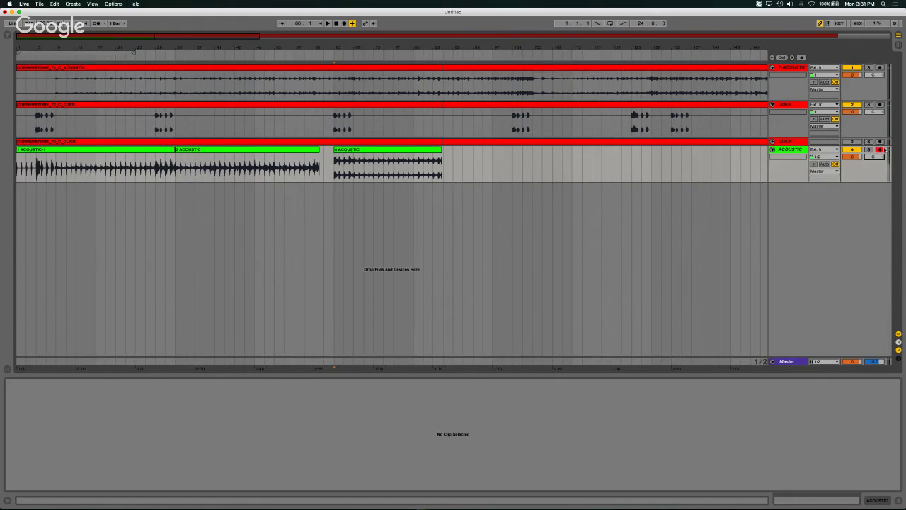
{"action": "scroll", "coordinate": [874, 157], "scroll_direction": "down", "scroll_amount": 2}
{"action": "left_click", "coordinate": [474, 164]}
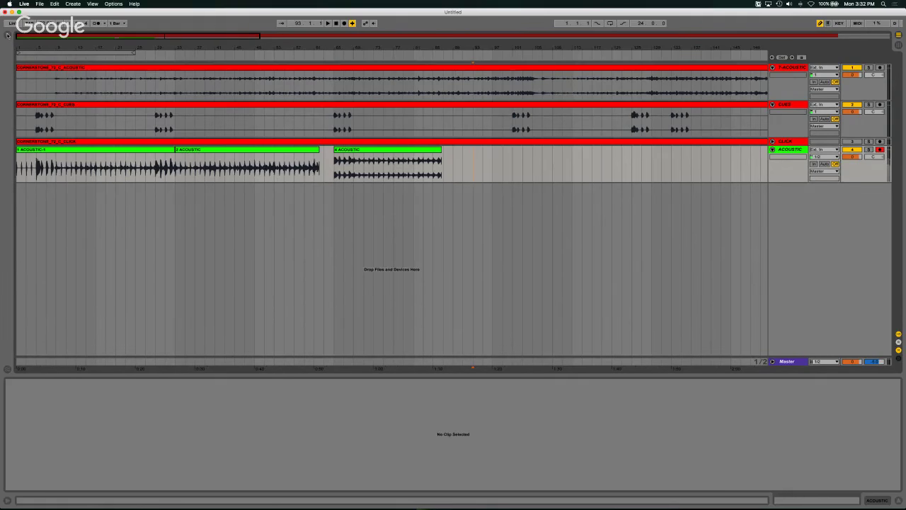
Step: Open the audio effects library and add a Tuner to the ACOUSTIC track
{"action": "left_click", "coordinate": [8, 37]}
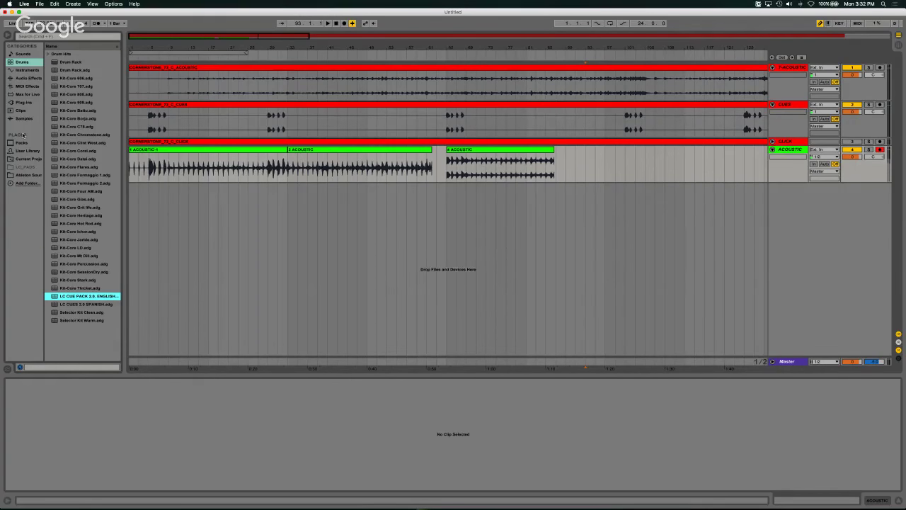
{"action": "left_click", "coordinate": [23, 80]}
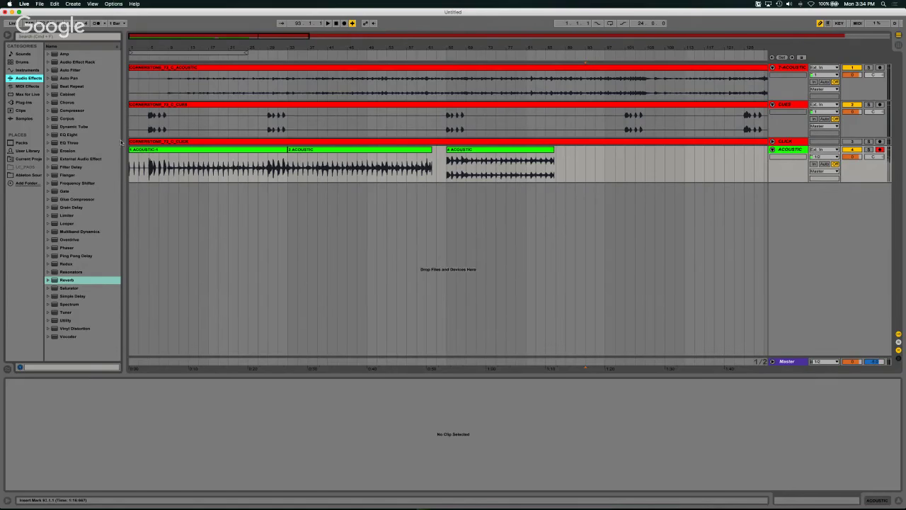
{"action": "left_click", "coordinate": [66, 312]}
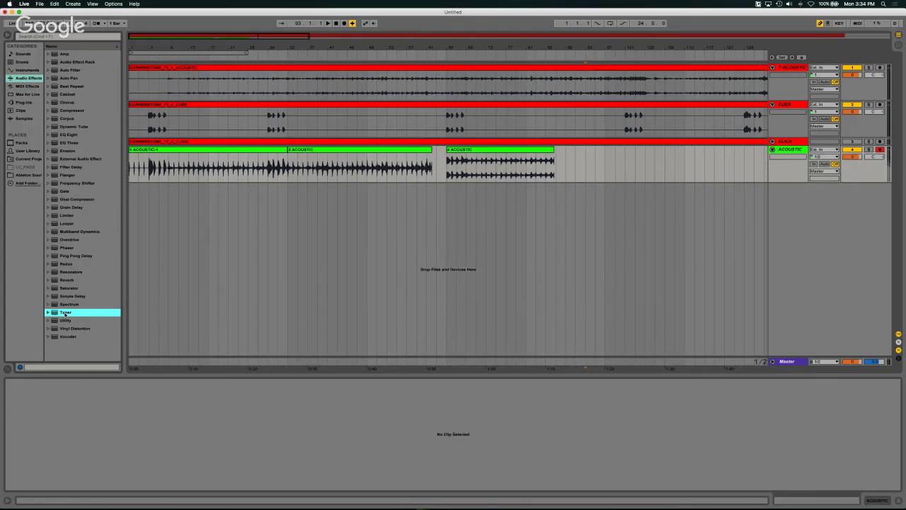
{"action": "left_click_drag", "start_coordinate": [65, 312], "coordinate": [160, 169]}
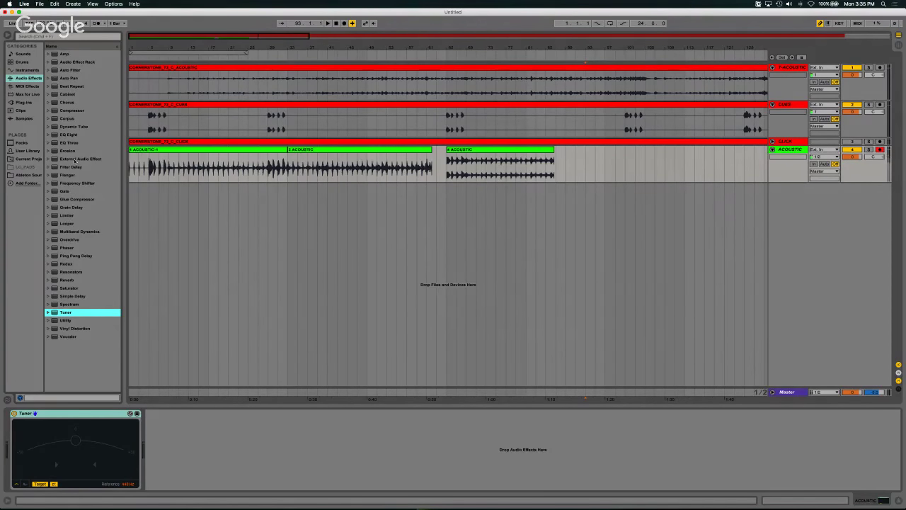
Step: Look through the Compressor presets and add the default Compressor to the ACOUSTIC track after the Tuner
{"action": "left_click", "coordinate": [48, 111]}
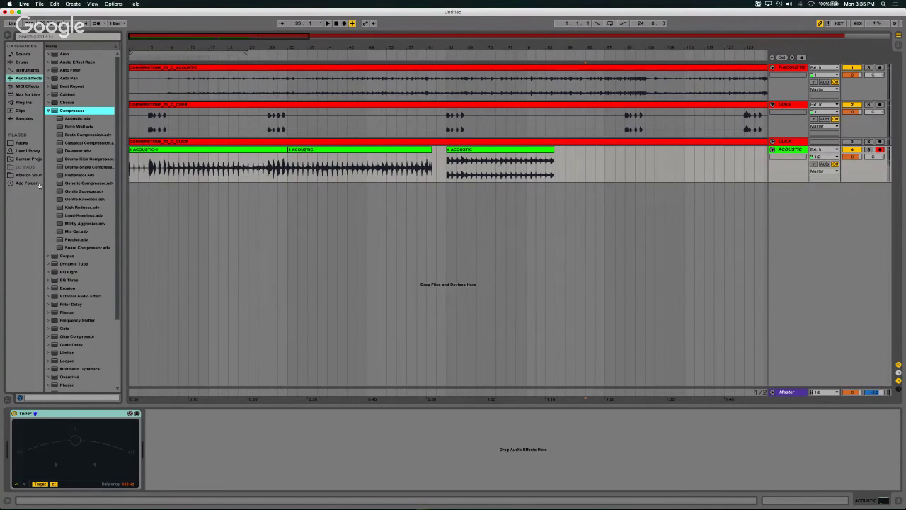
{"action": "left_click", "coordinate": [51, 112]}
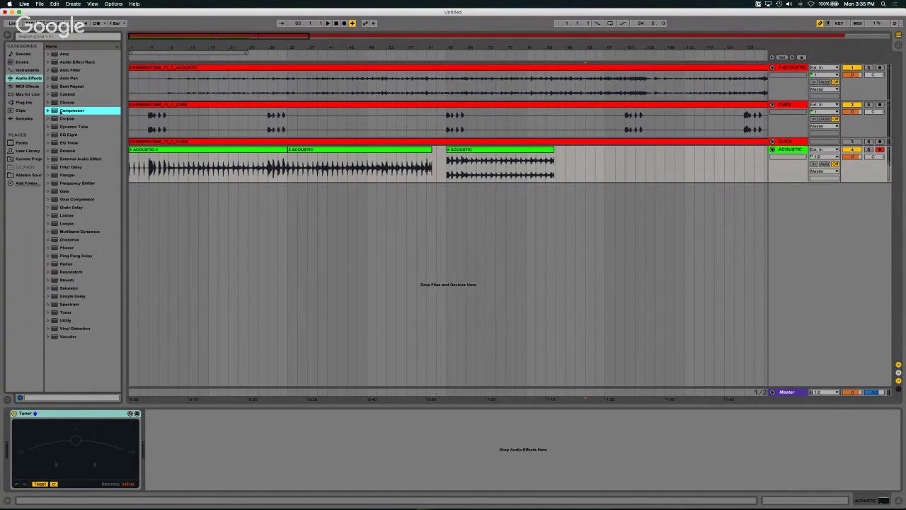
{"action": "left_click_drag", "start_coordinate": [71, 112], "coordinate": [167, 168]}
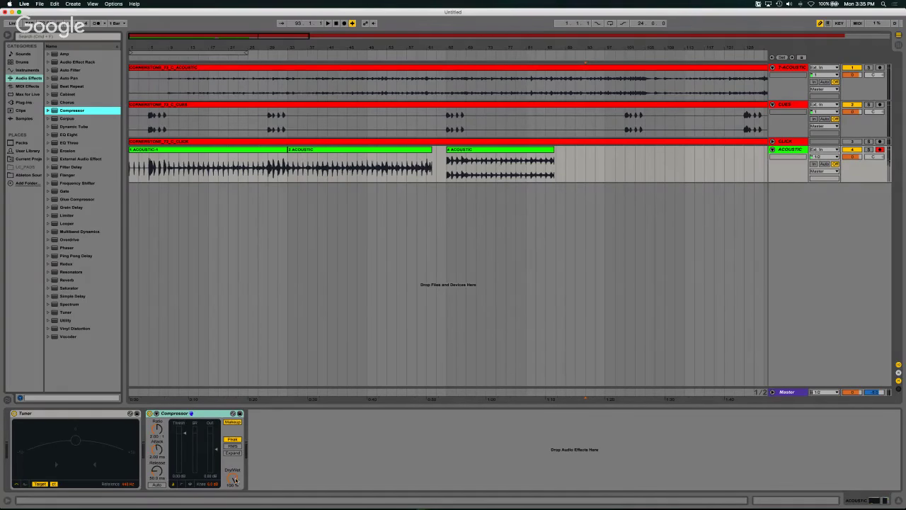
Step: Set the Compressor to RMS mode with Dry/Wet at about 50% and threshold at about -12 dB, and adjust its output gain
{"action": "left_click_drag", "start_coordinate": [234, 479], "coordinate": [235, 478]}
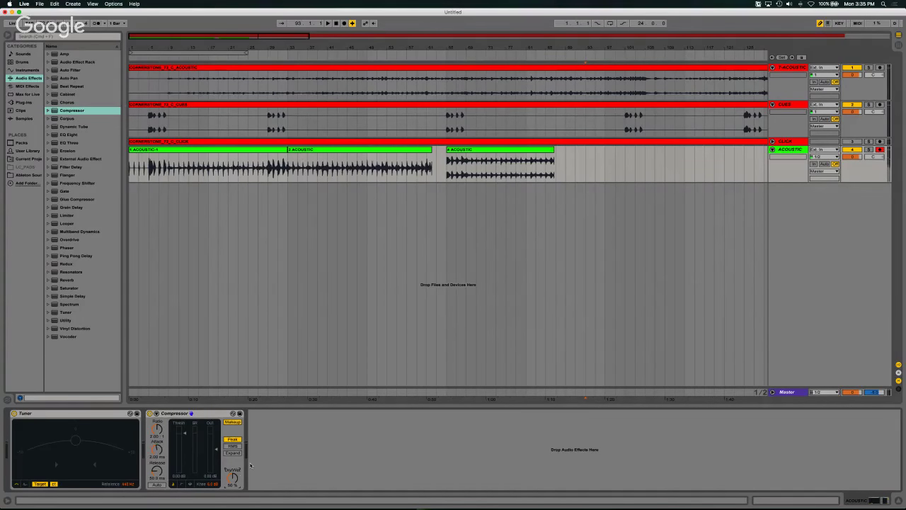
{"action": "left_click", "coordinate": [233, 446]}
{"action": "left_click_drag", "start_coordinate": [216, 451], "coordinate": [217, 436]}
{"action": "left_click_drag", "start_coordinate": [185, 435], "coordinate": [182, 435]}
Step: Add the EQ Eight instrument preset Acoustic Git EQ 1 after the Compressor on the ACOUSTIC track
{"action": "left_click", "coordinate": [48, 135]}
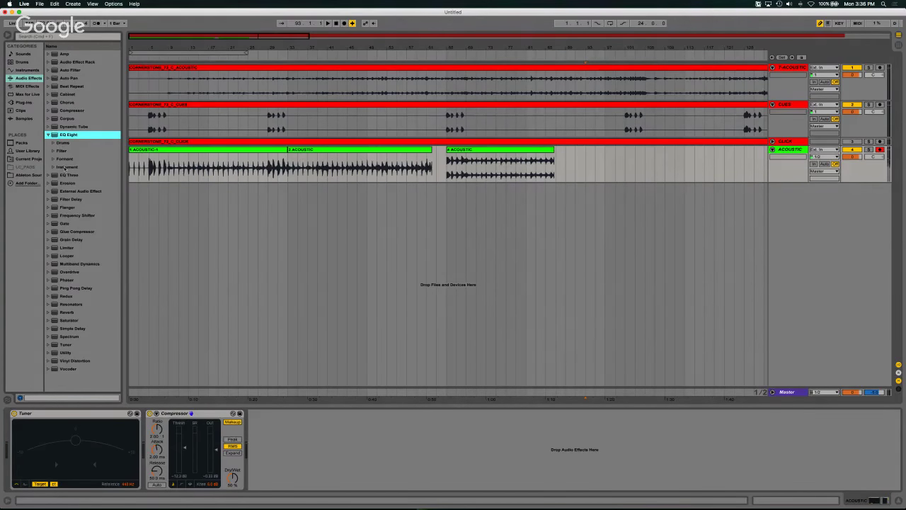
{"action": "left_click", "coordinate": [53, 167]}
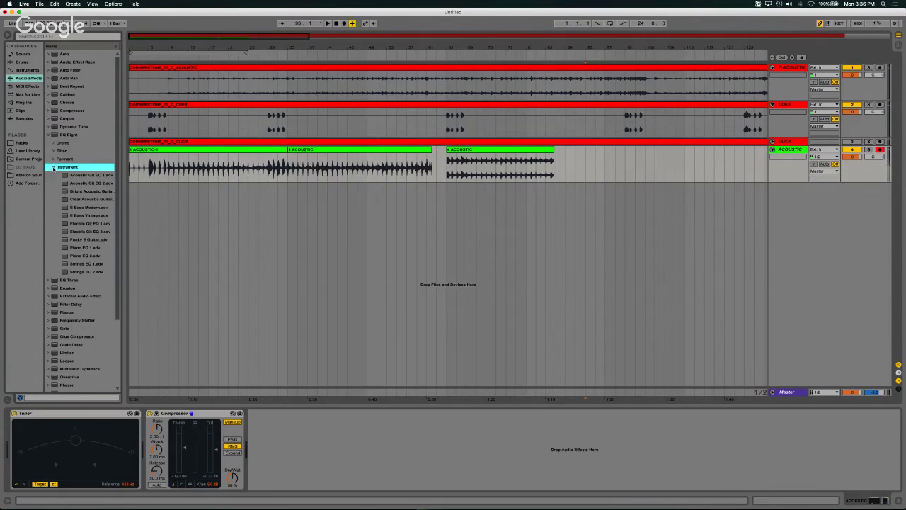
{"action": "left_click", "coordinate": [89, 175]}
{"action": "mouse_move", "coordinate": [89, 175]}
{"action": "left_mouse_down"}
{"action": "mouse_move", "coordinate": [257, 453]}
{"action": "mouse_move", "coordinate": [269, 452]}
{"action": "left_mouse_up"}
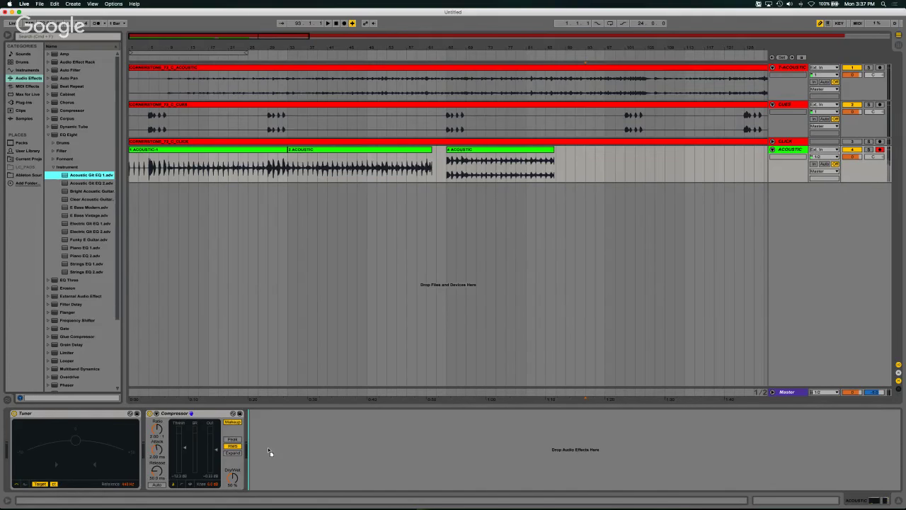
{"action": "left_click_drag", "start_coordinate": [269, 451], "coordinate": [268, 450]}
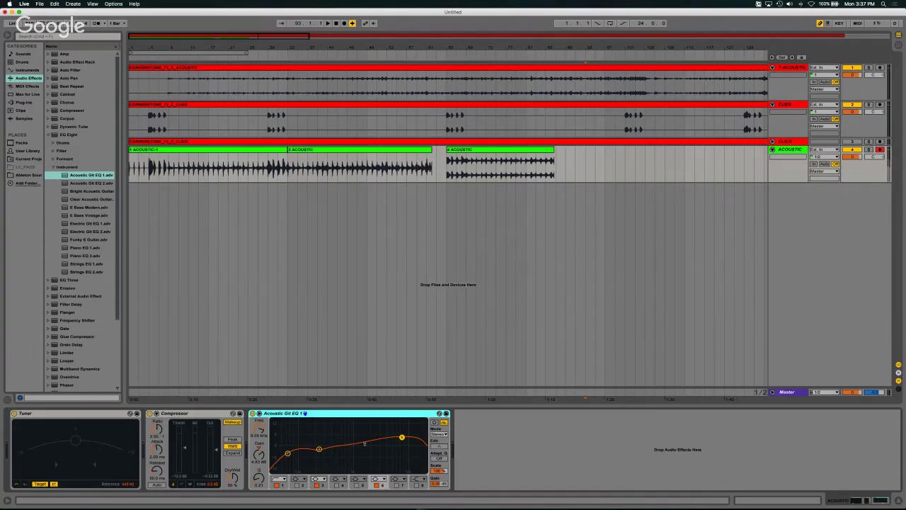
Step: Reshape the acoustic EQ curve by raising the low-cut band and setting the low-mid band to about 284 Hz and the high band to about 7.8 kHz
{"action": "left_click", "coordinate": [288, 454]}
{"action": "left_click_drag", "start_coordinate": [287, 454], "coordinate": [323, 450]}
{"action": "left_click", "coordinate": [319, 448]}
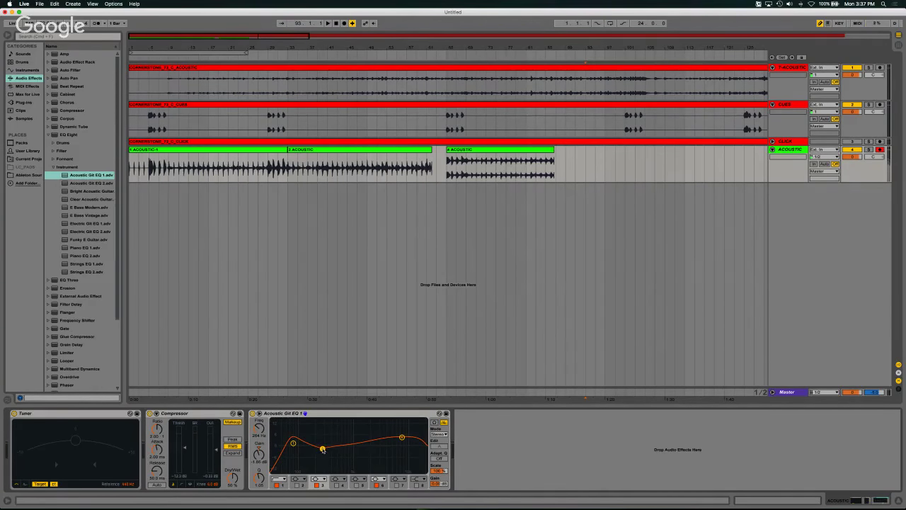
{"action": "left_click", "coordinate": [324, 415]}
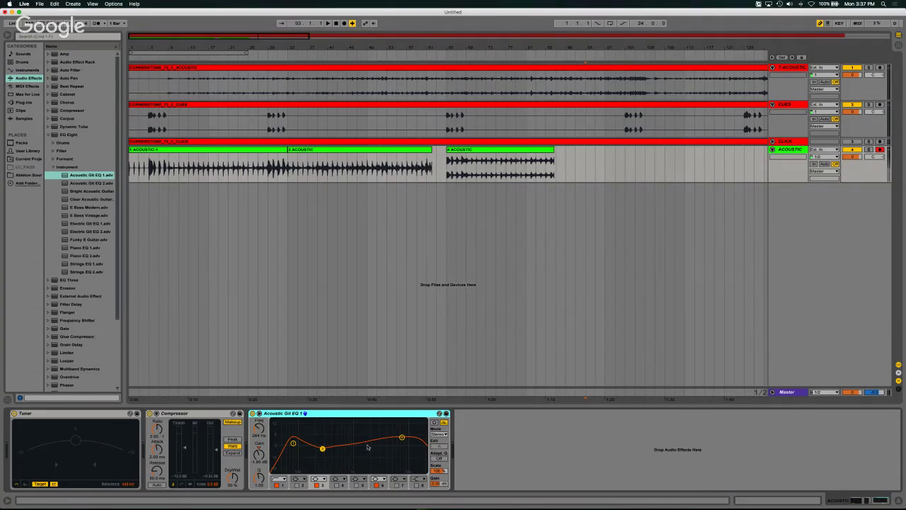
{"action": "left_click", "coordinate": [401, 437]}
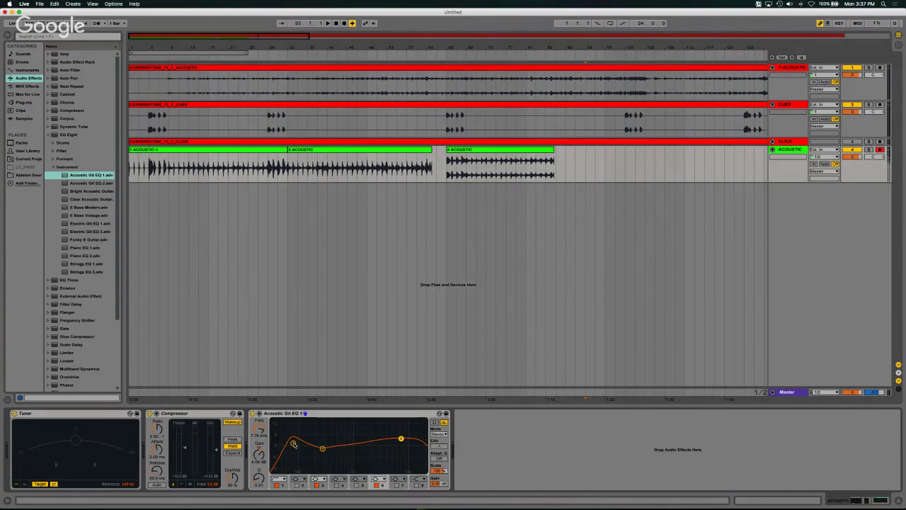
{"action": "left_click_drag", "start_coordinate": [293, 443], "coordinate": [290, 447]}
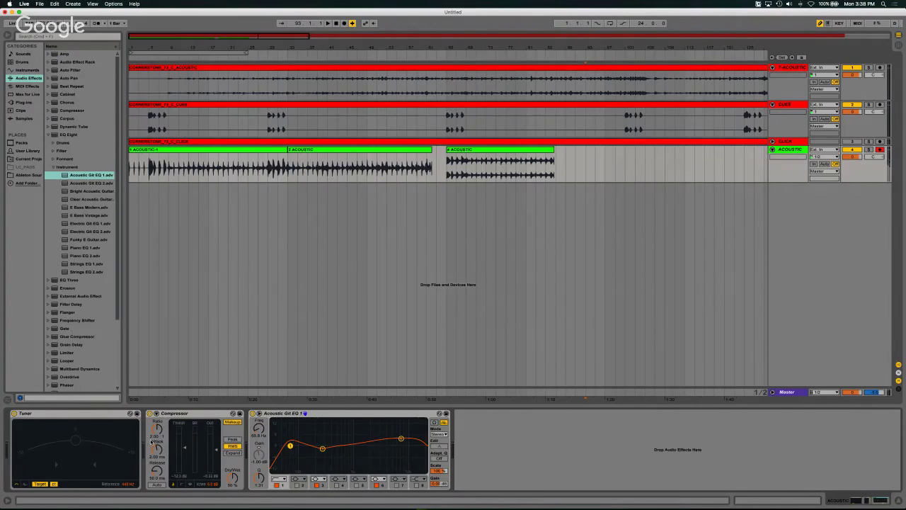
{"action": "left_click", "coordinate": [53, 167]}
{"action": "left_click", "coordinate": [49, 134]}
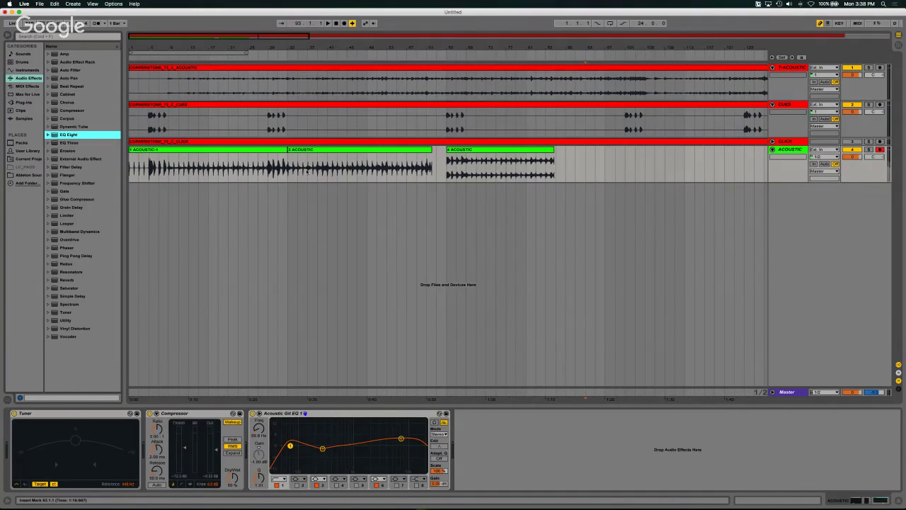
Step: Review where the recorded ACOUSTIC clips sit against the cues in the earlier and later sections of the arrangement
{"action": "scroll", "coordinate": [306, 169], "scroll_direction": "right", "scroll_amount": 10}
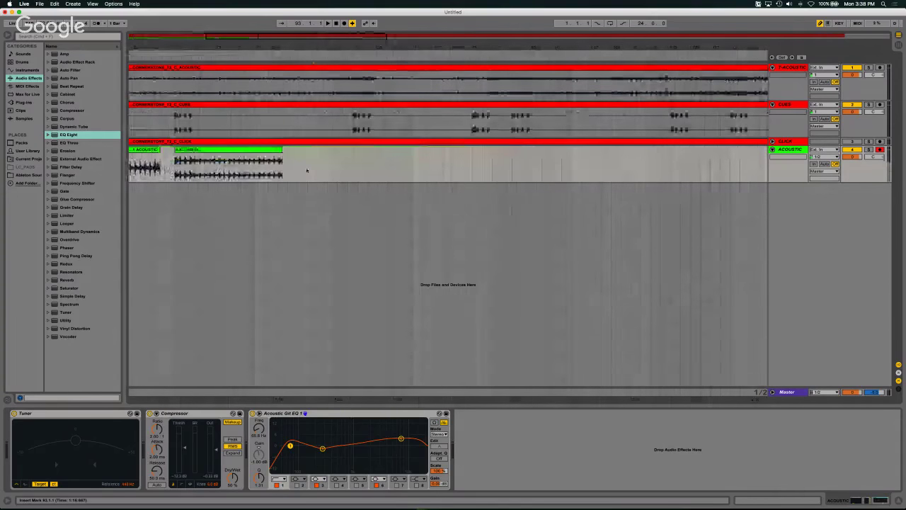
{"action": "scroll", "coordinate": [306, 170], "scroll_direction": "left", "scroll_amount": 8}
{"action": "scroll", "coordinate": [306, 170], "scroll_direction": "right", "scroll_amount": 7}
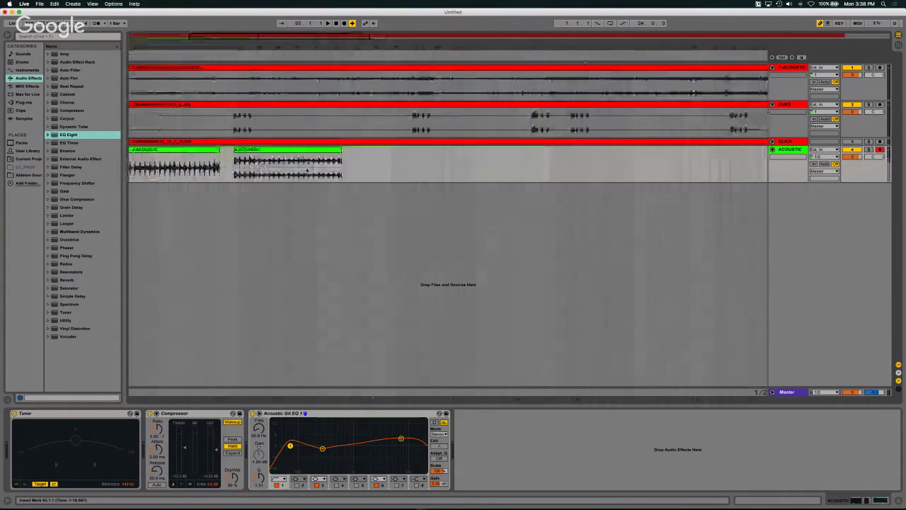
{"action": "left_click", "coordinate": [347, 161]}
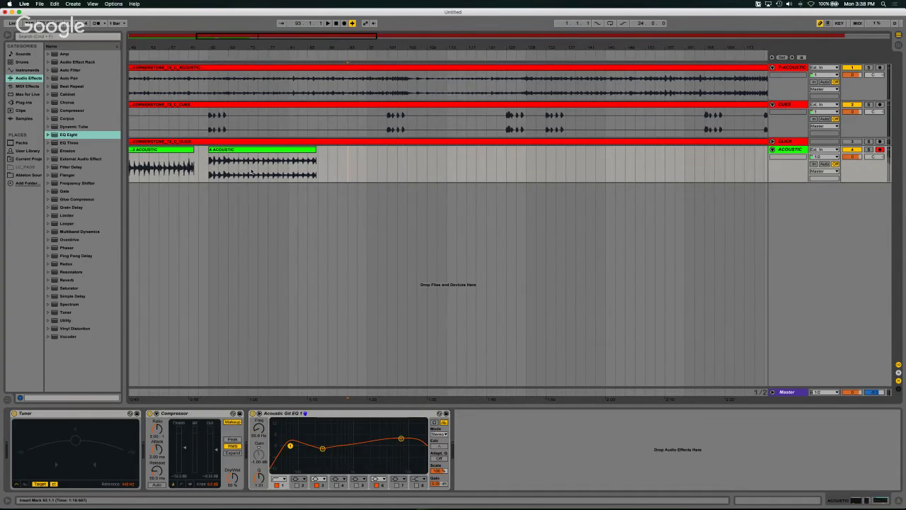
{"action": "scroll", "coordinate": [251, 170], "scroll_direction": "right", "scroll_amount": 5}
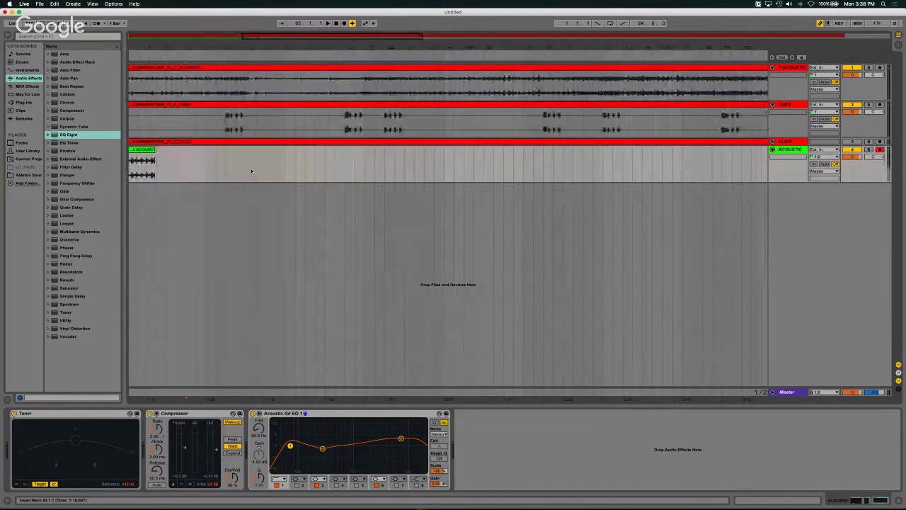
{"action": "scroll", "coordinate": [251, 170], "scroll_direction": "left", "scroll_amount": 8}
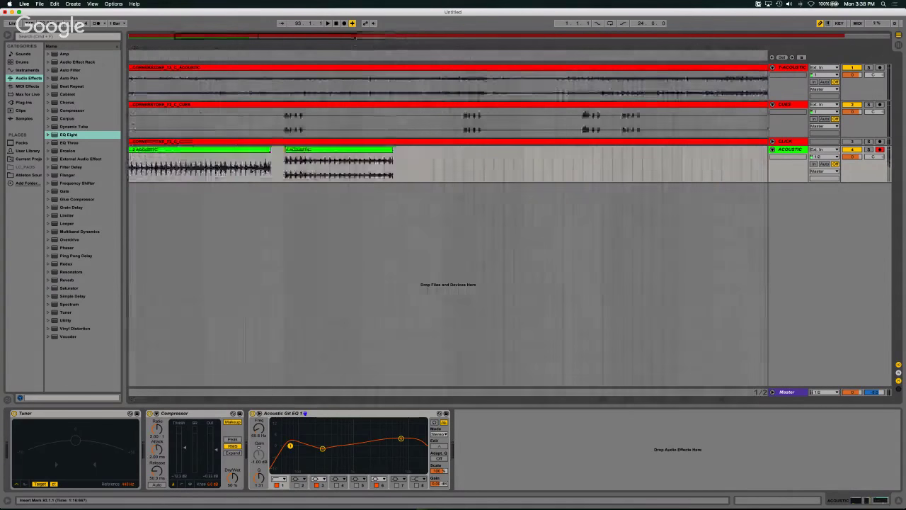
{"action": "scroll", "coordinate": [251, 170], "scroll_direction": "left", "scroll_amount": 5}
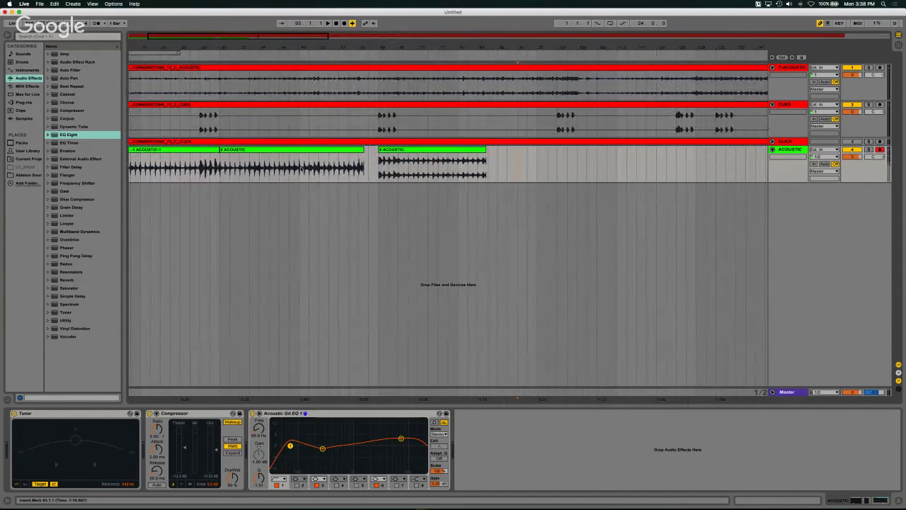
Step: Split the second ACOUSTIC clip at bar 49
{"action": "scroll", "coordinate": [302, 141], "scroll_direction": "up", "scroll_amount": 6}
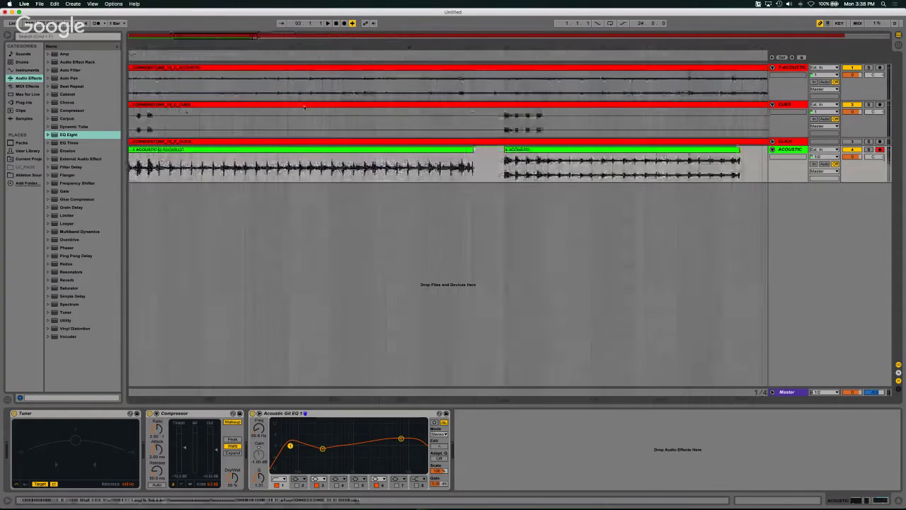
{"action": "scroll", "coordinate": [305, 107], "scroll_direction": "up", "scroll_amount": 3}
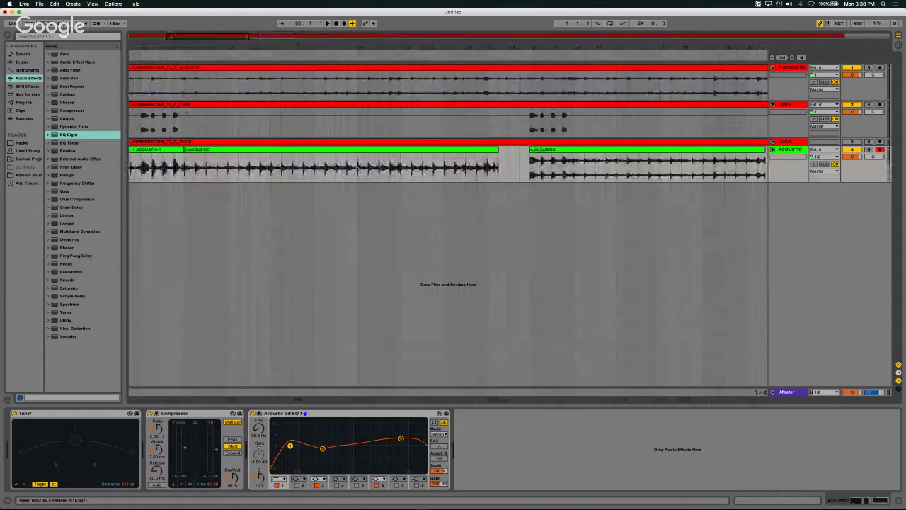
{"action": "left_click", "coordinate": [358, 169]}
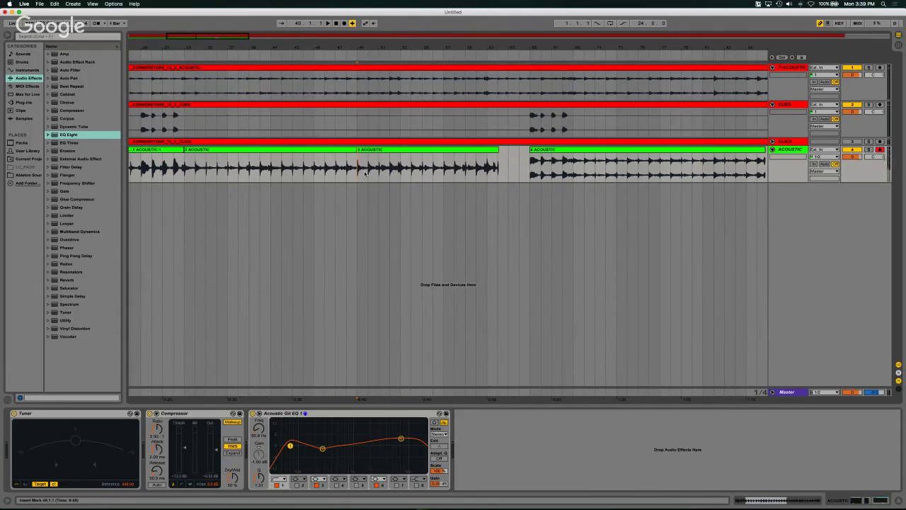
{"action": "key", "text": "super+e"}
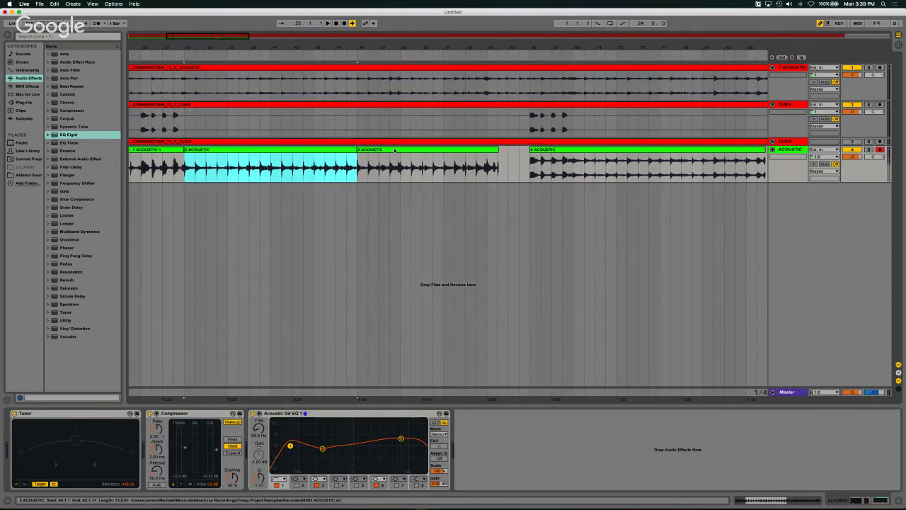
Step: Open the ACOUSTIC clip that starts at bar 49 and examine its early strums against the sample grid
{"action": "left_click", "coordinate": [382, 150]}
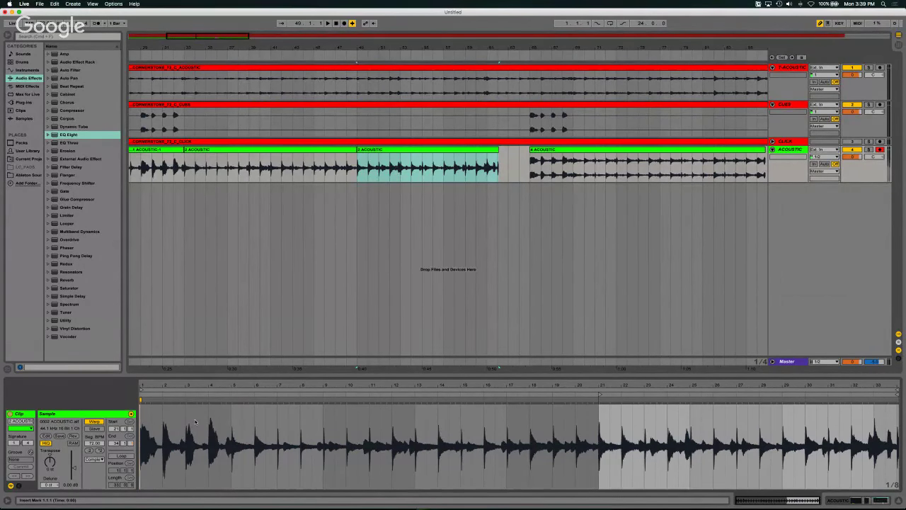
{"action": "left_click", "coordinate": [176, 384]}
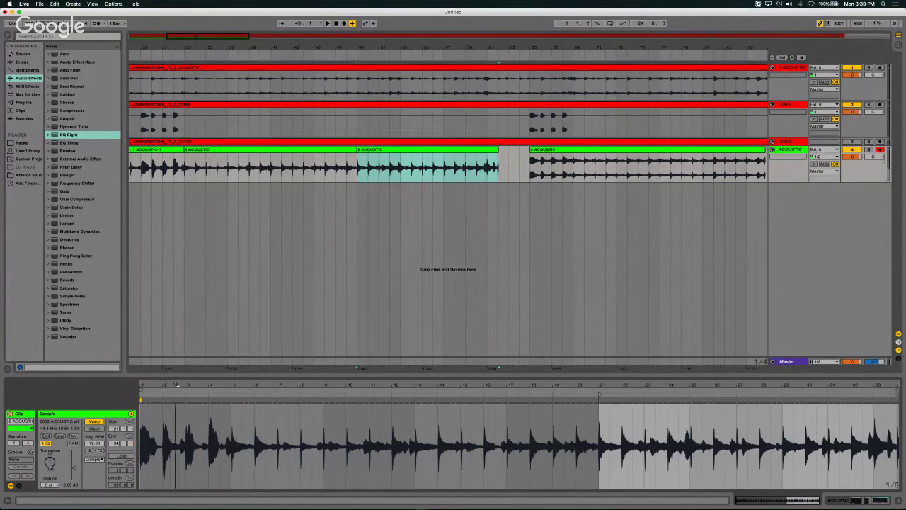
{"action": "left_click_drag", "start_coordinate": [176, 384], "coordinate": [185, 419]}
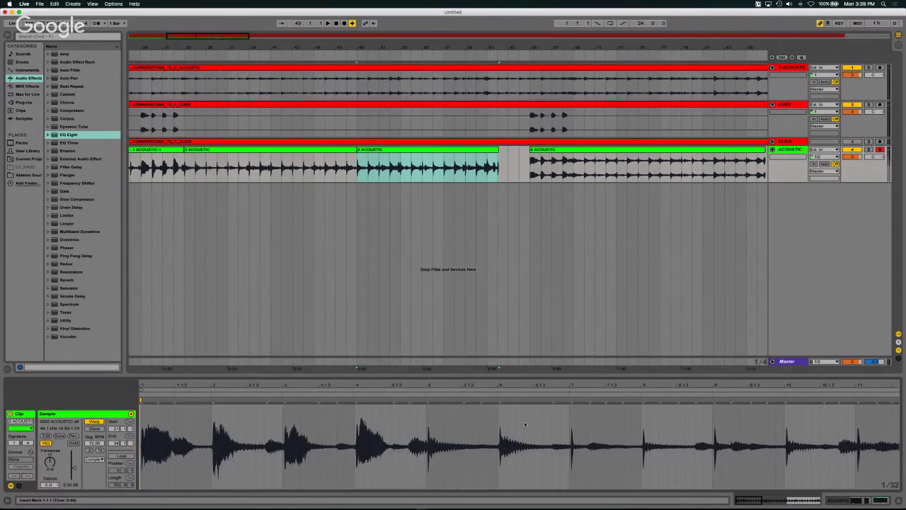
{"action": "scroll", "coordinate": [532, 420], "scroll_direction": "right", "scroll_amount": 5}
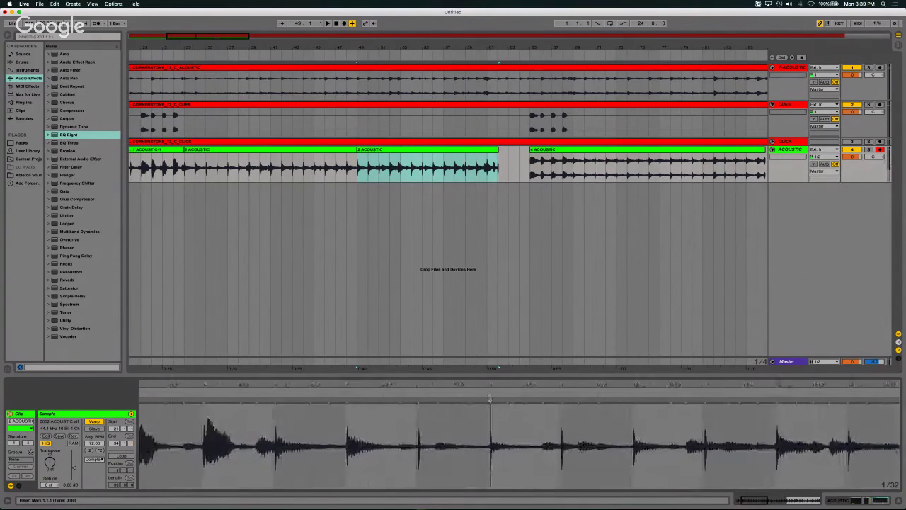
{"action": "scroll", "coordinate": [489, 398], "scroll_direction": "right", "scroll_amount": 3}
{"action": "scroll", "coordinate": [514, 406], "scroll_direction": "left", "scroll_amount": 6}
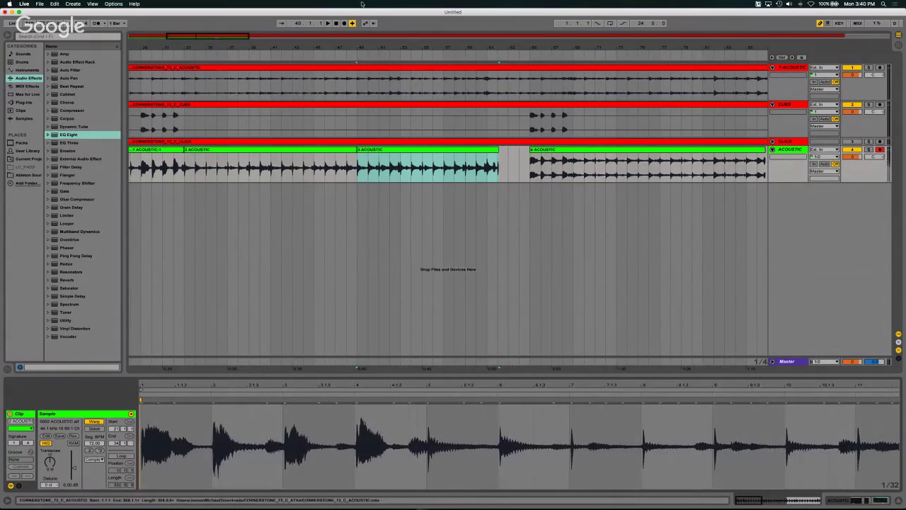
Step: Try to nudge the ACOUSTIC clip at bar 49 earlier onto the bar line, and extend the preceding clip's end back to bar 49
{"action": "left_click", "coordinate": [357, 48]}
{"action": "left_click_drag", "start_coordinate": [359, 48], "coordinate": [390, 62]}
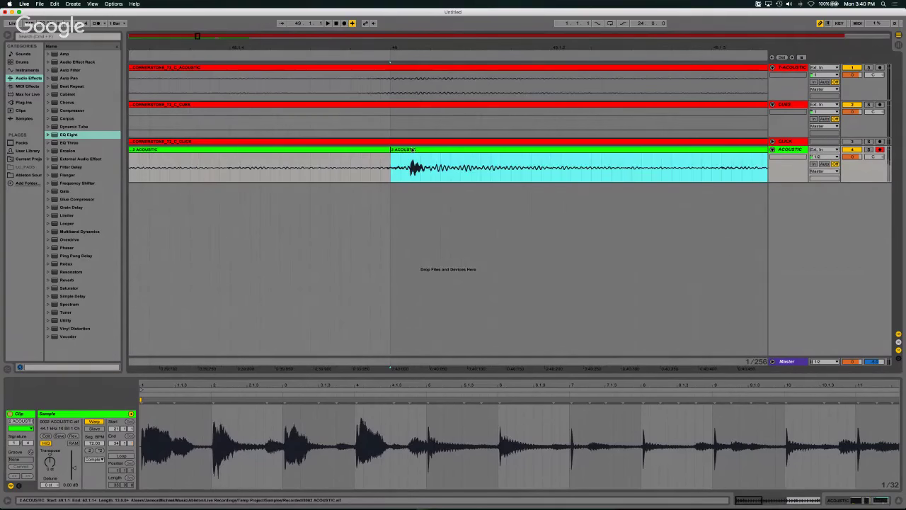
{"action": "mouse_move", "coordinate": [409, 151]}
{"action": "left_mouse_down"}
{"action": "mouse_move", "coordinate": [392, 150]}
{"action": "mouse_move", "coordinate": [418, 150]}
{"action": "left_mouse_up"}
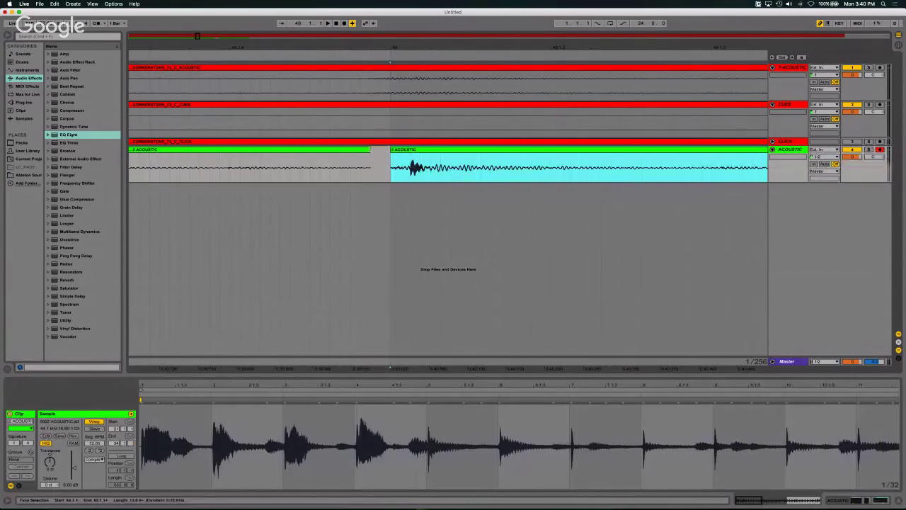
{"action": "left_click_drag", "start_coordinate": [370, 166], "coordinate": [390, 167]}
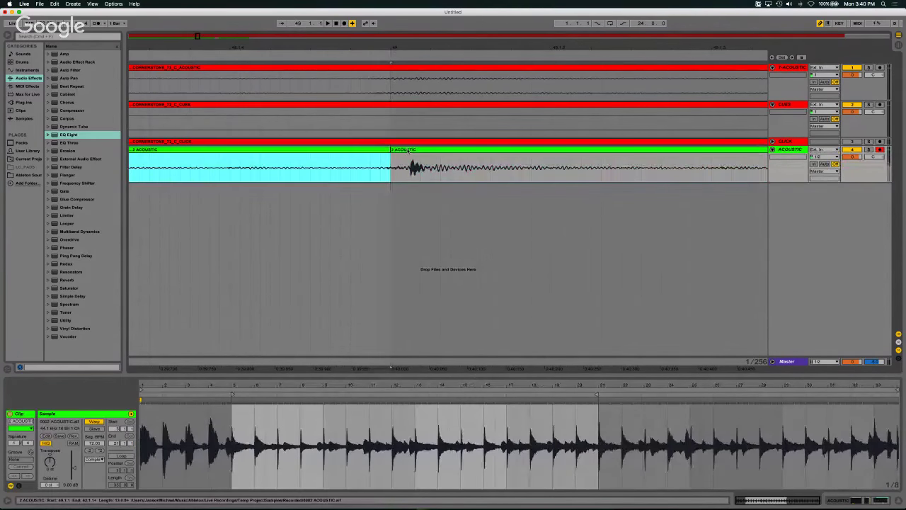
Step: Try a warp marker on the first strum of the recording behind the bar 49 ACOUSTIC clip, and delete it
{"action": "left_click", "coordinate": [408, 151]}
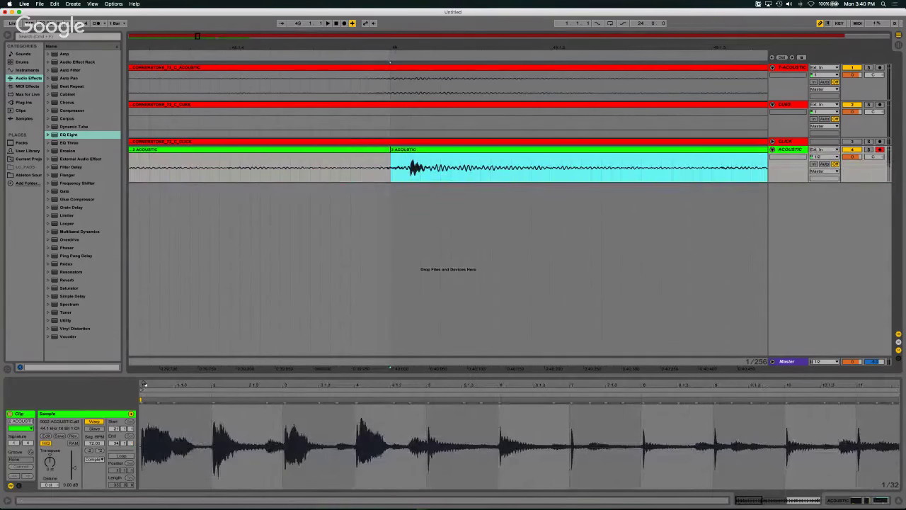
{"action": "left_click_drag", "start_coordinate": [144, 384], "coordinate": [156, 401]}
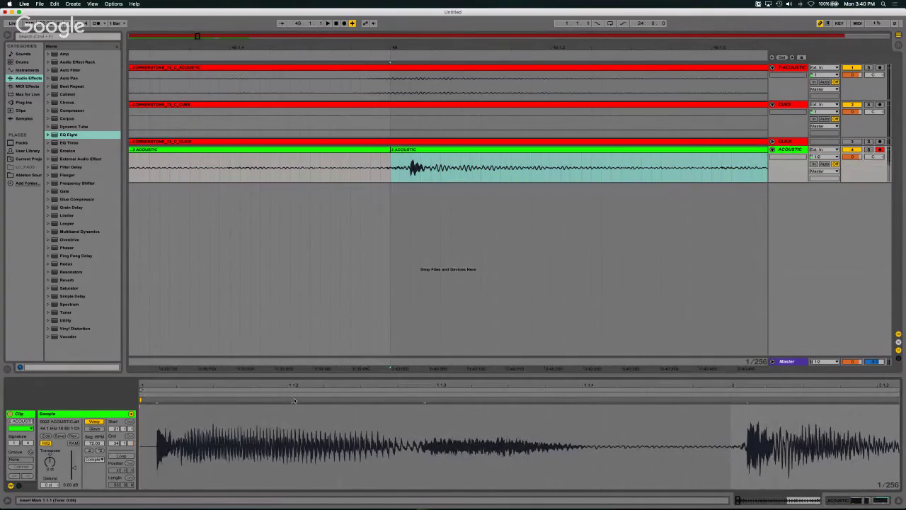
{"action": "left_click", "coordinate": [156, 399]}
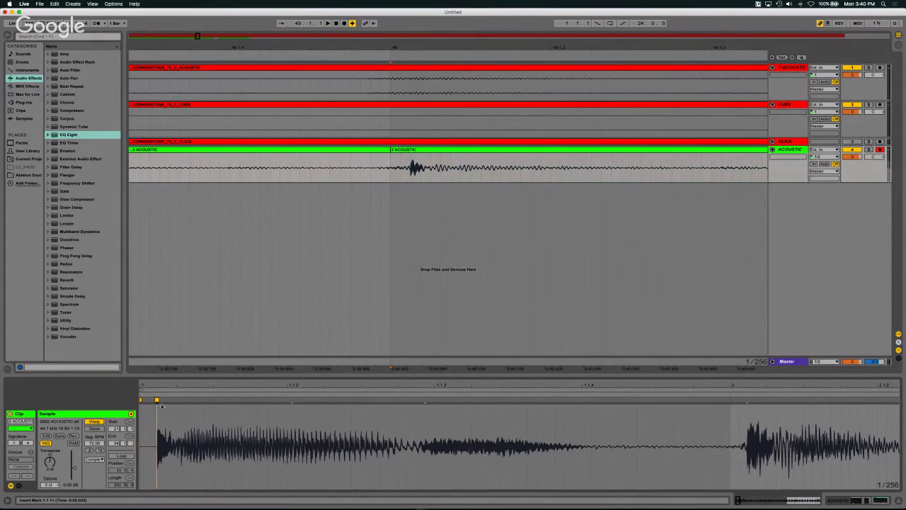
{"action": "left_click_drag", "start_coordinate": [156, 400], "coordinate": [149, 400]}
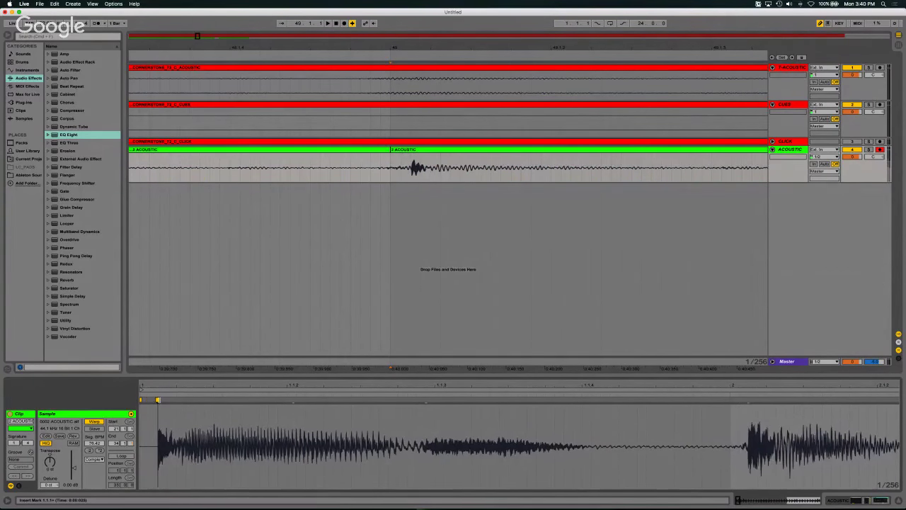
{"action": "left_click_drag", "start_coordinate": [150, 400], "coordinate": [157, 400]}
{"action": "key", "text": "Delete"}
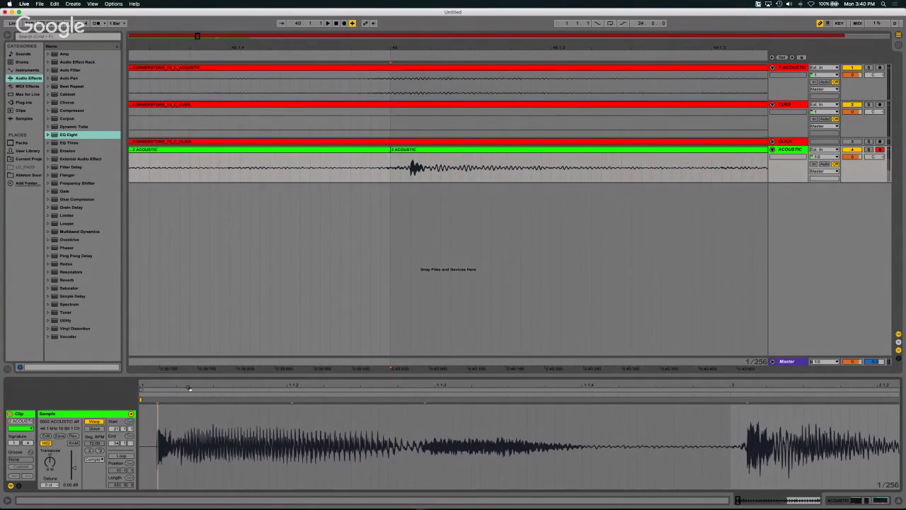
Step: Add warp markers on the recording's strums near 1.1.2, 1.1.3, 2, 2.1.4 and 3
{"action": "left_click_drag", "start_coordinate": [188, 386], "coordinate": [187, 364]}
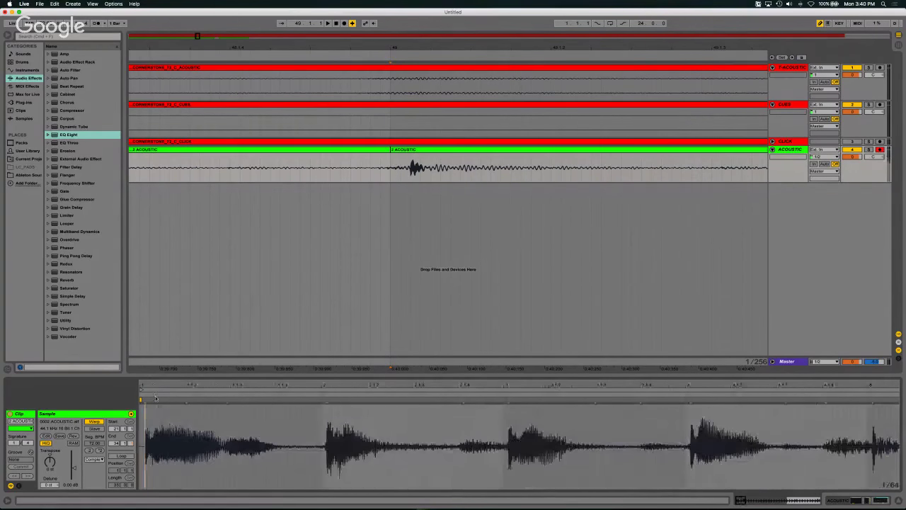
{"action": "double_click", "coordinate": [186, 400]}
{"action": "double_click", "coordinate": [226, 400]}
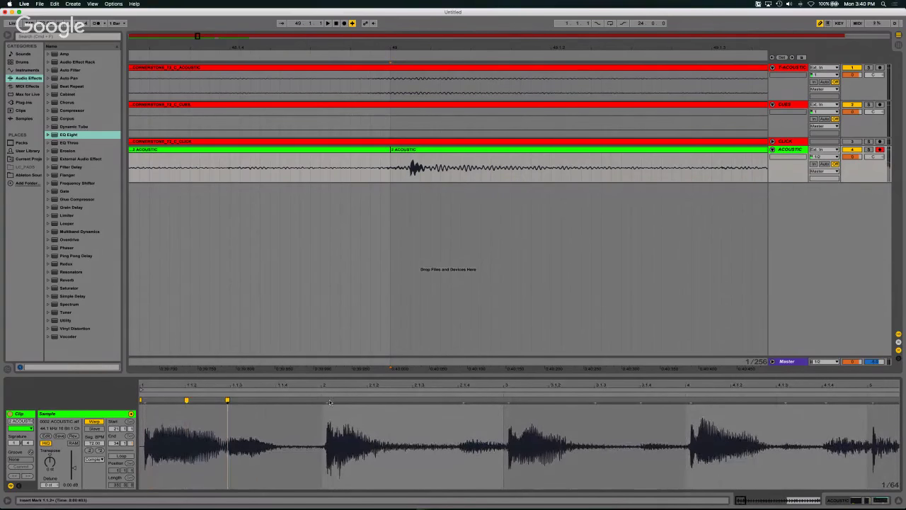
{"action": "double_click", "coordinate": [327, 401]}
{"action": "double_click", "coordinate": [463, 401]}
{"action": "double_click", "coordinate": [507, 401]}
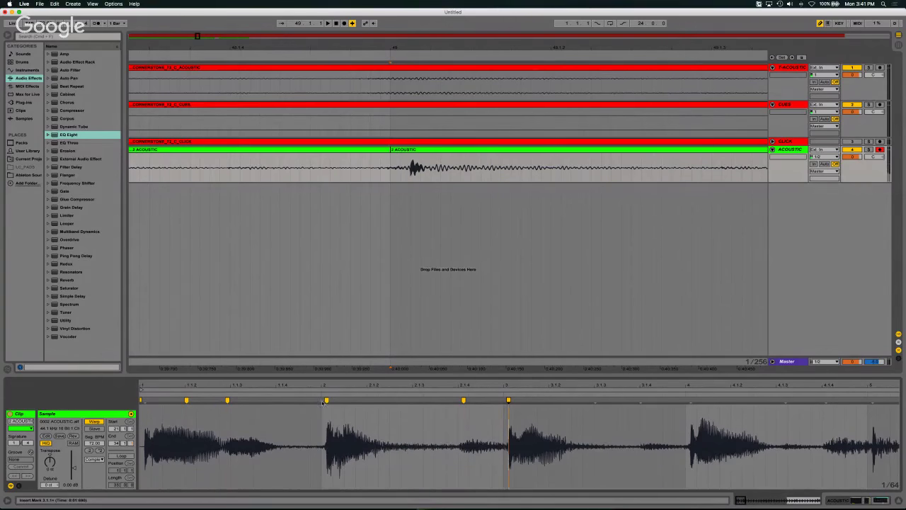
Step: Align the warp markers to the grid, pulling the strums onto 1, 1.1.2, 1.1.3, 2, 2.1.4 and 3
{"action": "left_click_drag", "start_coordinate": [326, 400], "coordinate": [321, 400]}
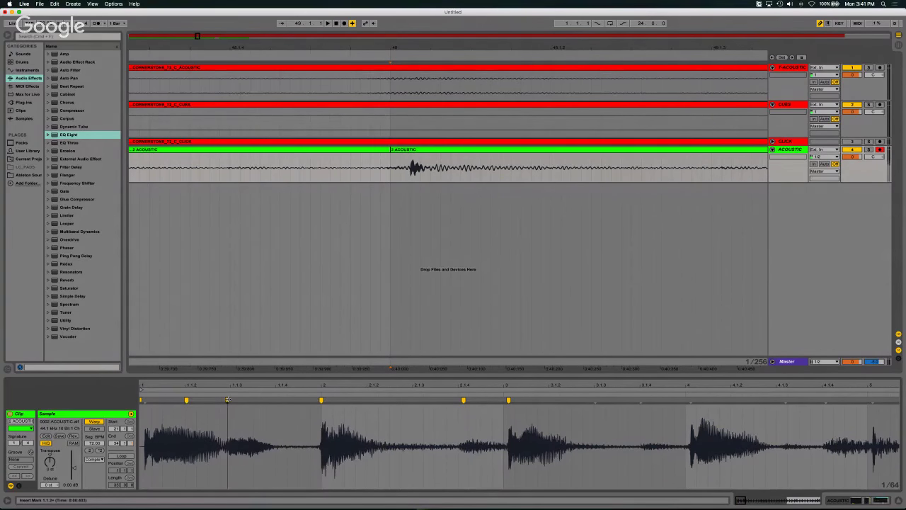
{"action": "left_click_drag", "start_coordinate": [227, 400], "coordinate": [229, 400]}
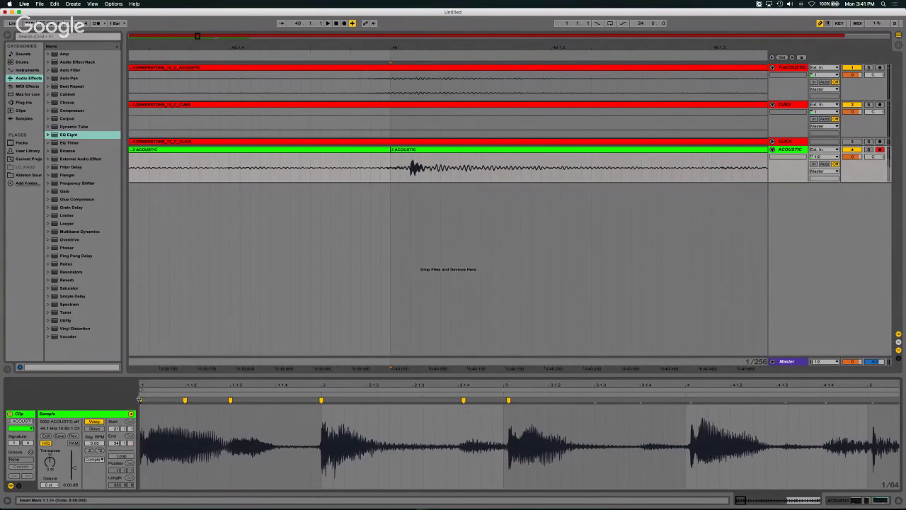
{"action": "left_click_drag", "start_coordinate": [463, 400], "coordinate": [504, 400]}
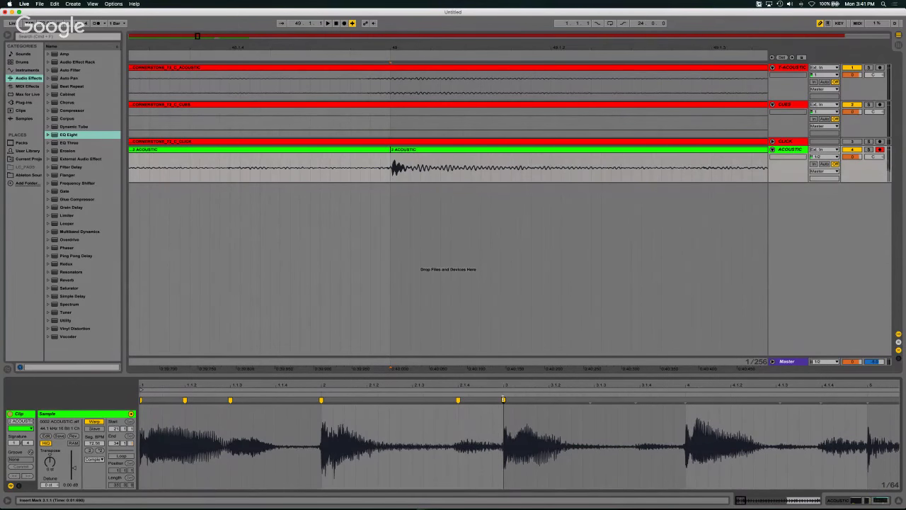
Step: Add warp markers to the recording's strums at 4, 4.1.4 and 5
{"action": "double_click", "coordinate": [686, 400]}
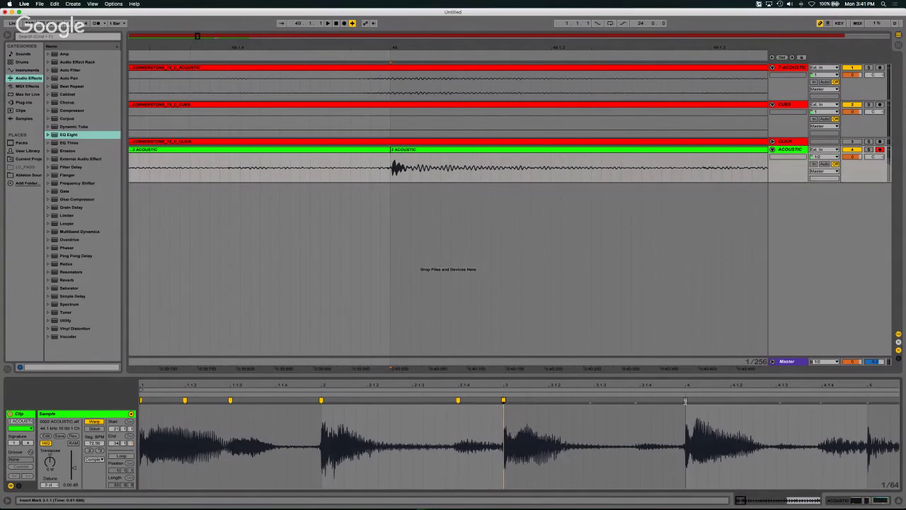
{"action": "double_click", "coordinate": [867, 400]}
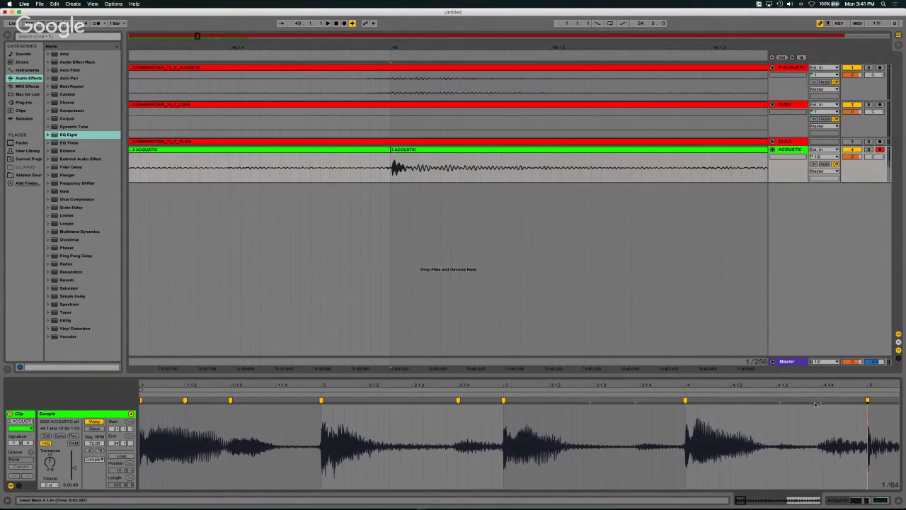
{"action": "double_click", "coordinate": [821, 400]}
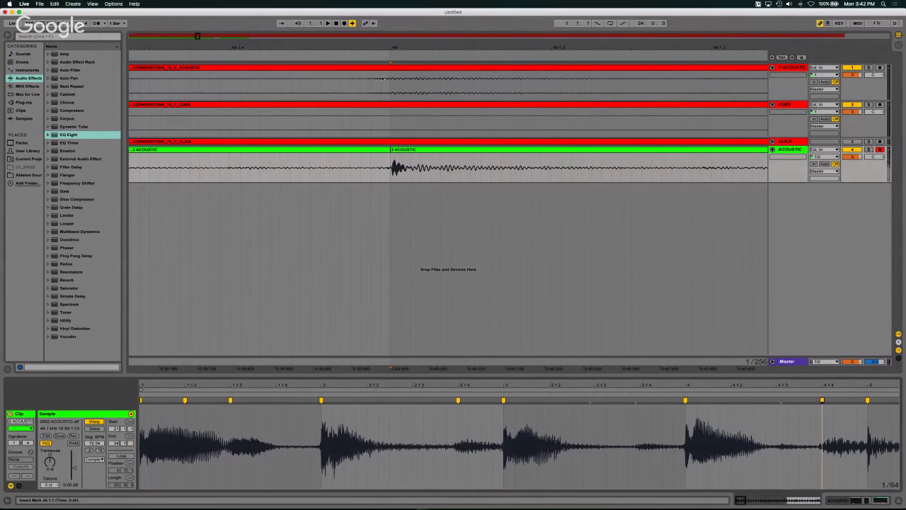
Step: Open the first ACOUSTIC clip and add warp markers on its transients at 2, 3, 4 and 5
{"action": "left_click_drag", "start_coordinate": [388, 52], "coordinate": [388, 55]}
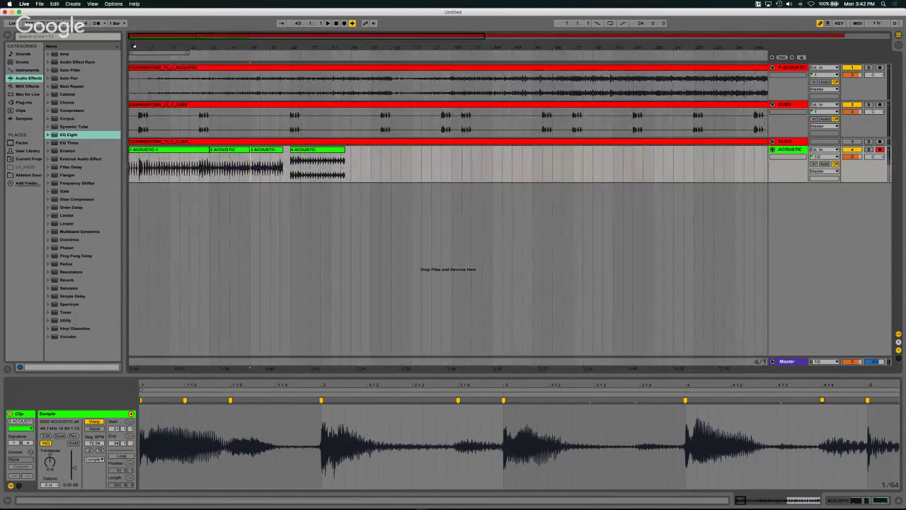
{"action": "left_click_drag", "start_coordinate": [162, 55], "coordinate": [134, 46]}
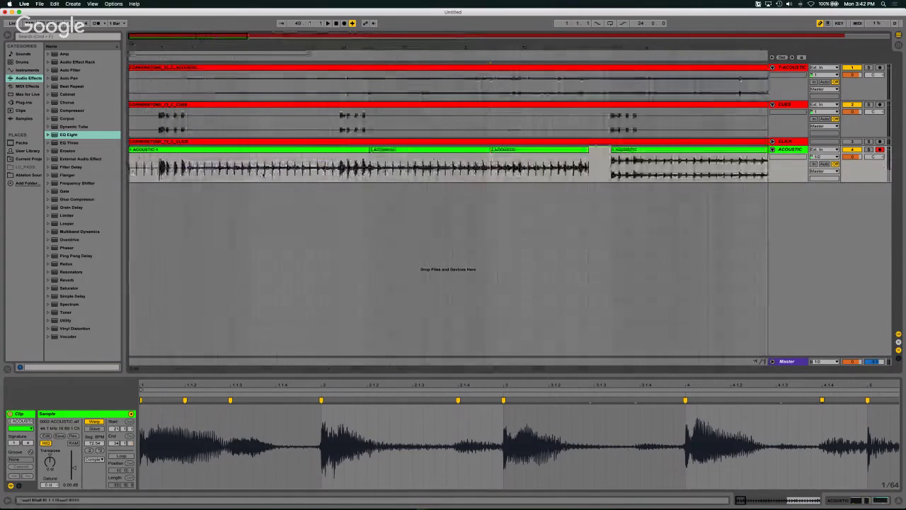
{"action": "left_click", "coordinate": [243, 150]}
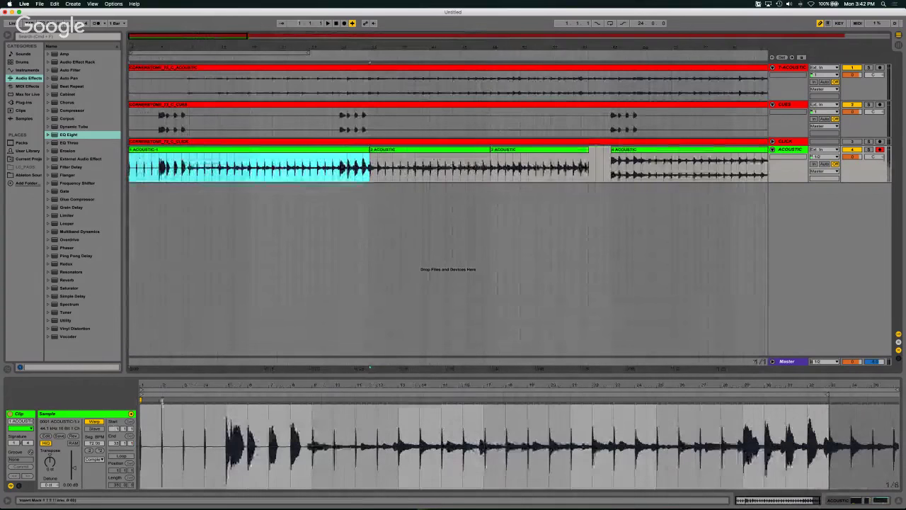
{"action": "left_click", "coordinate": [182, 400]}
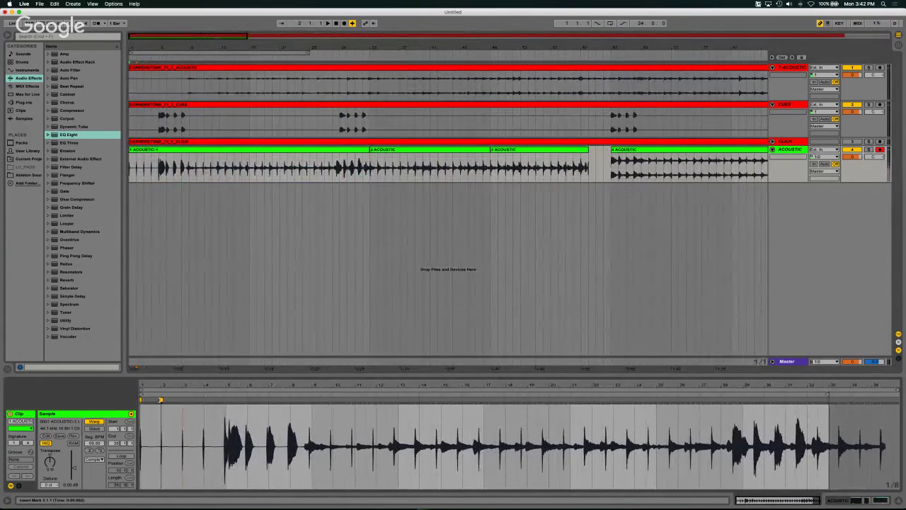
{"action": "double_click", "coordinate": [183, 400]}
{"action": "double_click", "coordinate": [204, 400]}
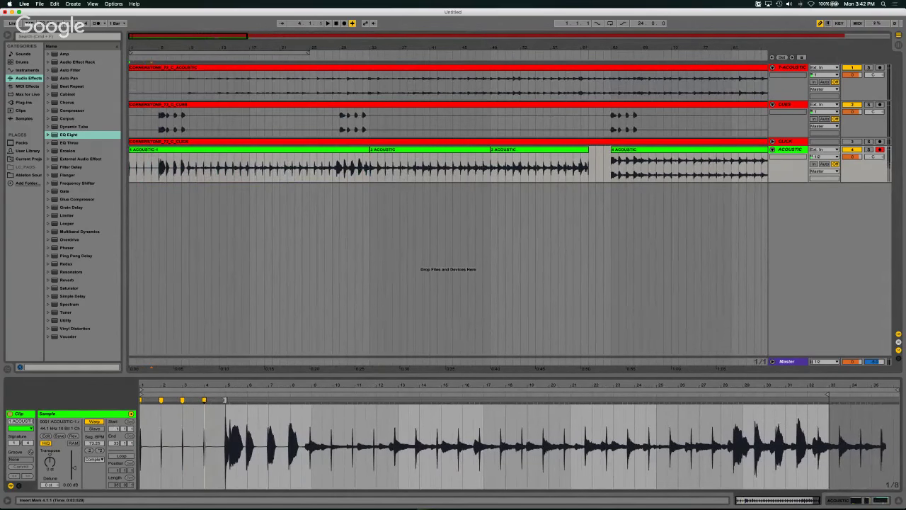
{"action": "double_click", "coordinate": [225, 400]}
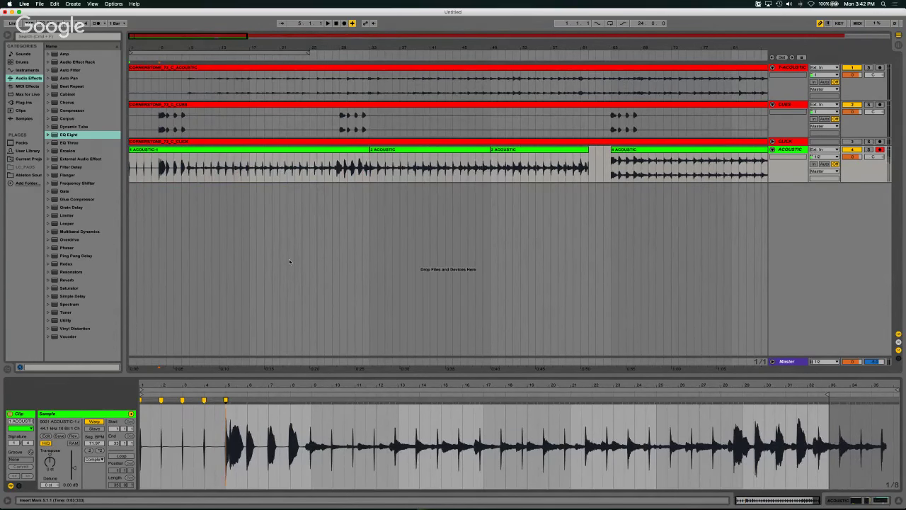
Step: Select the whole ACOUSTIC track range from 1.1.1 to 481.1.1, including all four clips and the empty space after them
{"action": "left_click", "coordinate": [271, 148]}
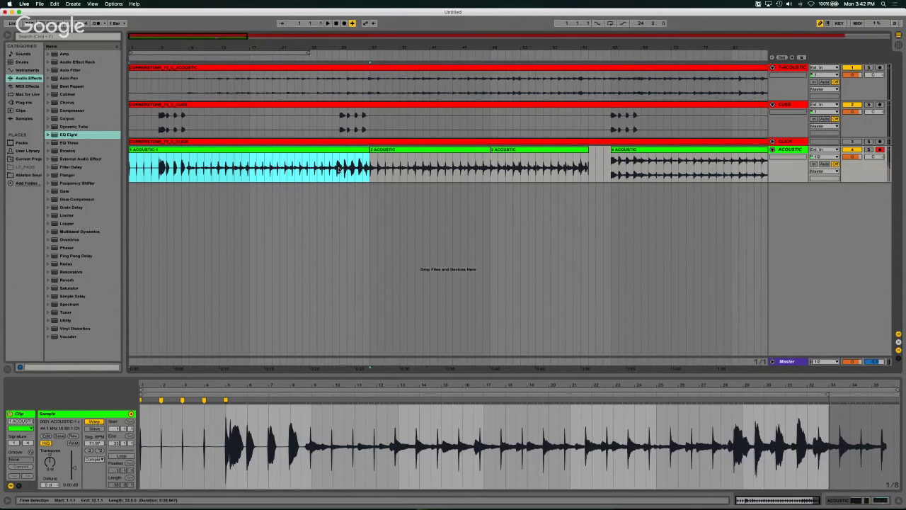
{"action": "scroll", "coordinate": [338, 168], "scroll_direction": "right", "scroll_amount": 3}
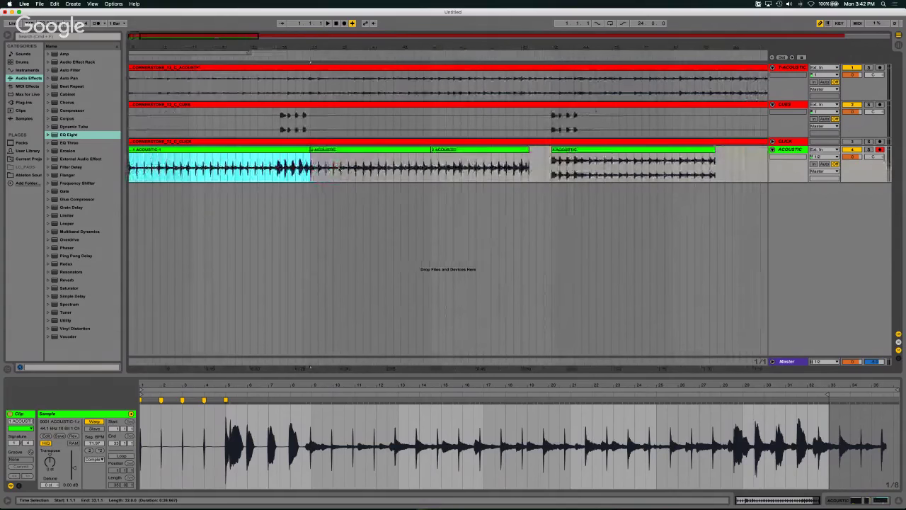
{"action": "scroll", "coordinate": [338, 168], "scroll_direction": "right", "scroll_amount": 6}
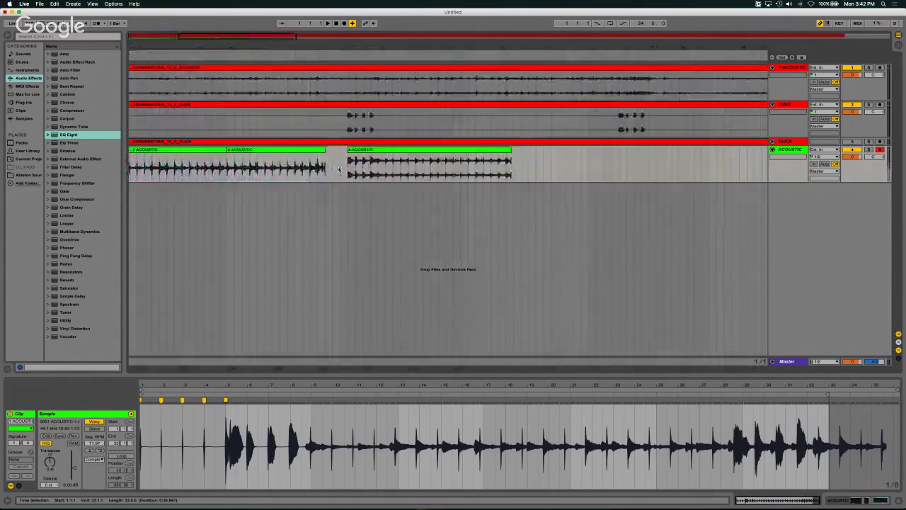
{"action": "scroll", "coordinate": [338, 170], "scroll_direction": "right", "scroll_amount": 10}
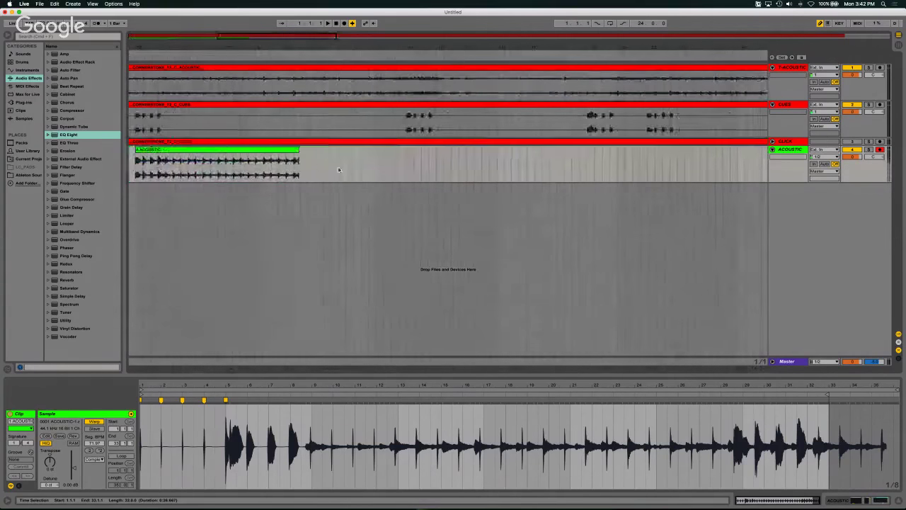
{"action": "scroll", "coordinate": [339, 169], "scroll_direction": "right", "scroll_amount": 10}
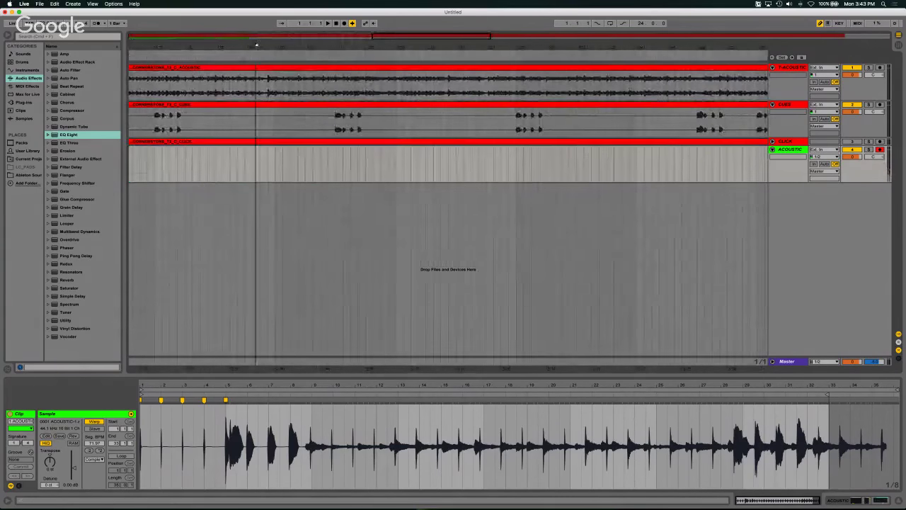
{"action": "left_click", "coordinate": [257, 48]}
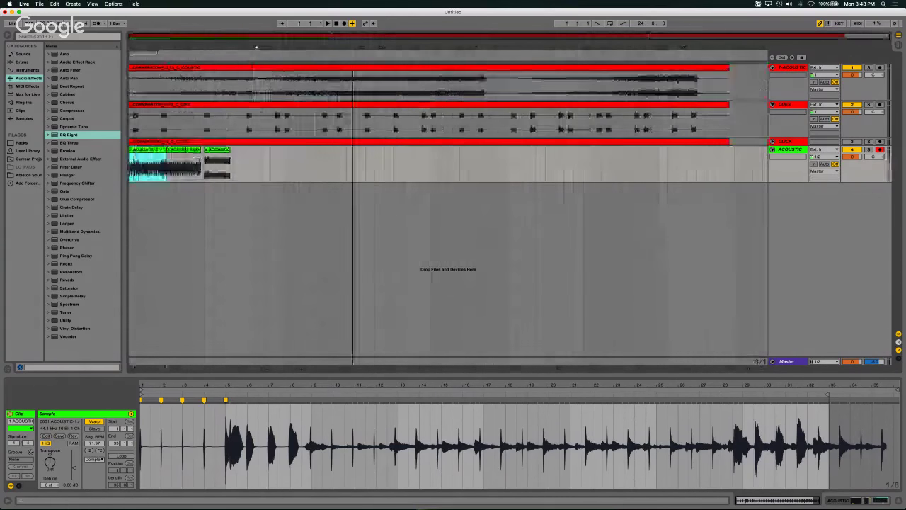
{"action": "left_click", "coordinate": [159, 167]}
{"action": "left_click_drag", "start_coordinate": [159, 167], "coordinate": [698, 159]}
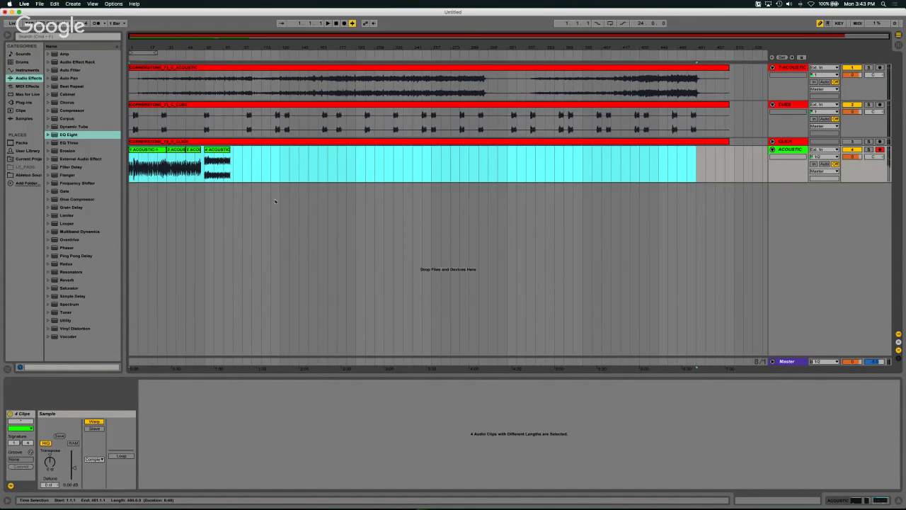
Step: Examine the waveform of the fourth ACOUSTIC clip, marking the range from bar 4 to bar 6 in its sample display
{"action": "left_click", "coordinate": [252, 166]}
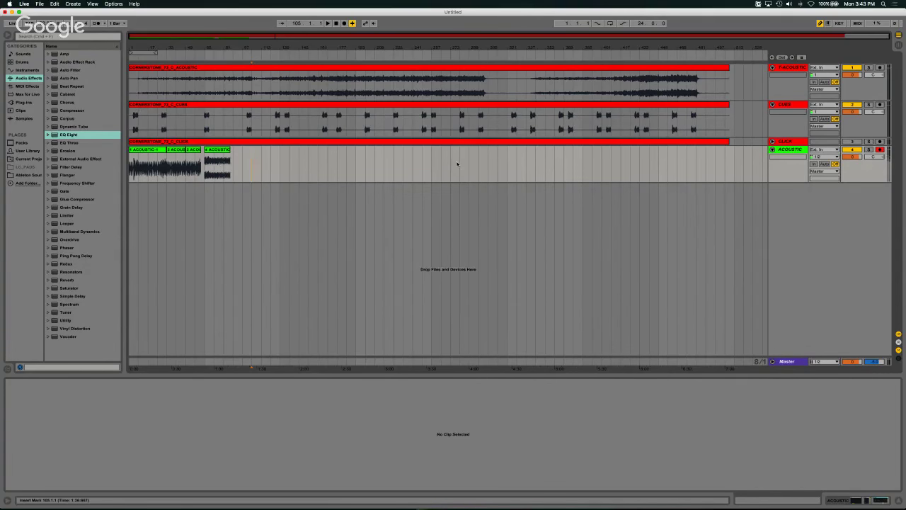
{"action": "left_click", "coordinate": [217, 150]}
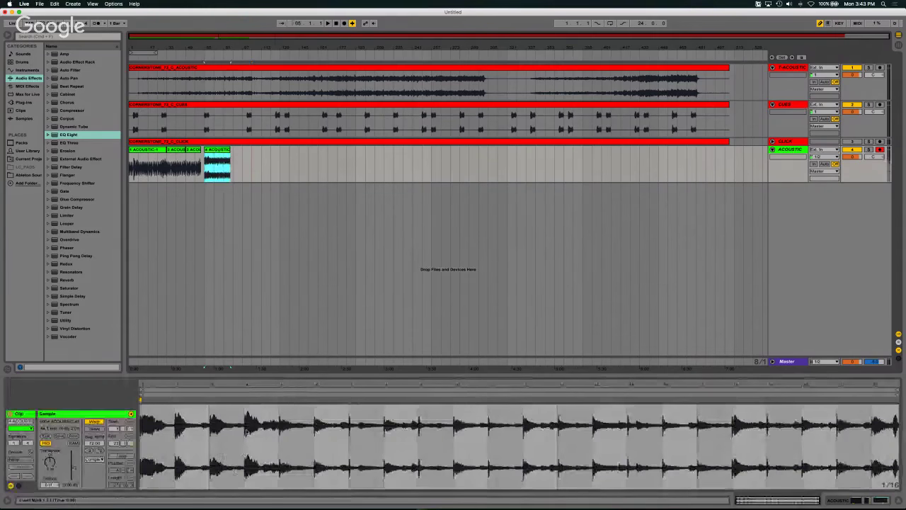
{"action": "left_click_drag", "start_coordinate": [246, 432], "coordinate": [316, 437]}
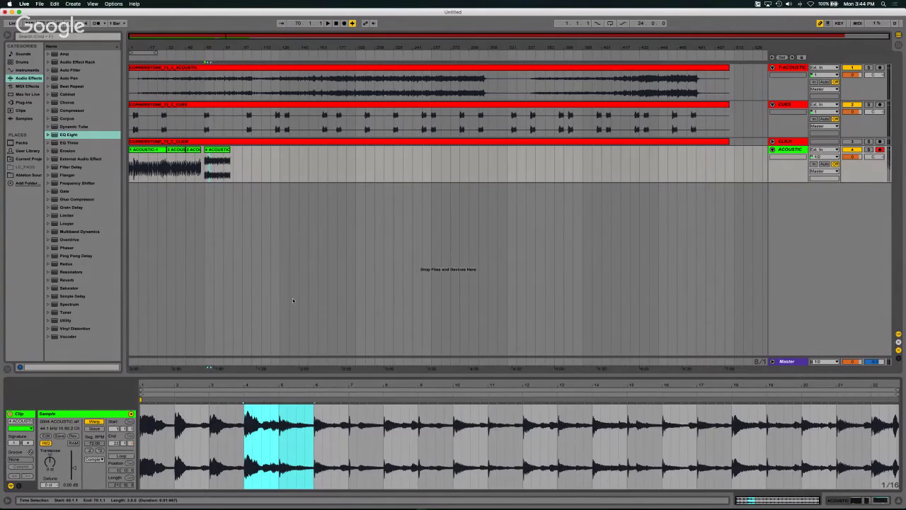
{"action": "left_click", "coordinate": [278, 174]}
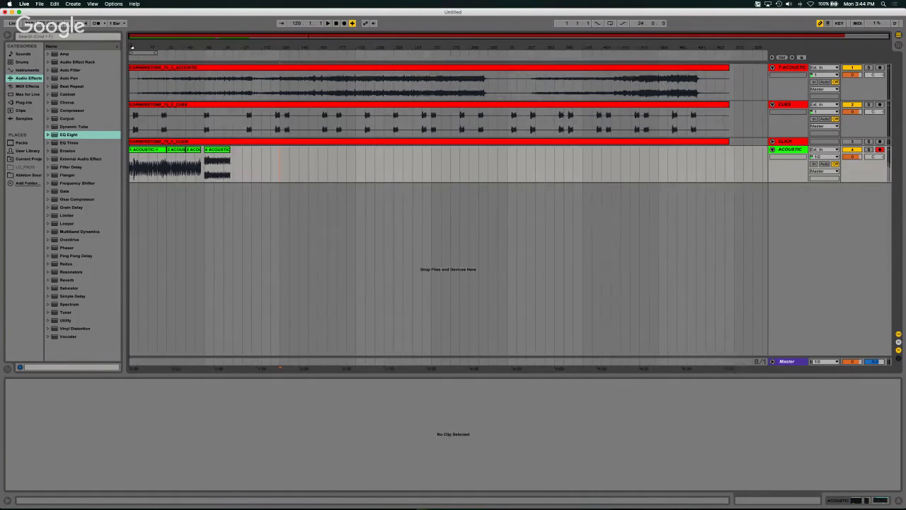
Step: Select all four ACOUSTIC clips and consolidate them into one clip
{"action": "key", "text": "plus"}
{"action": "key", "text": "plus"}
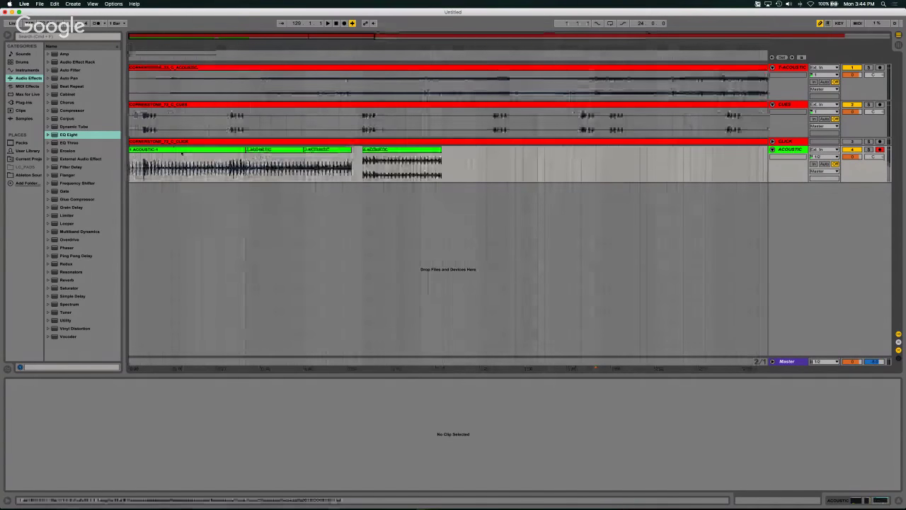
{"action": "left_click", "coordinate": [182, 150]}
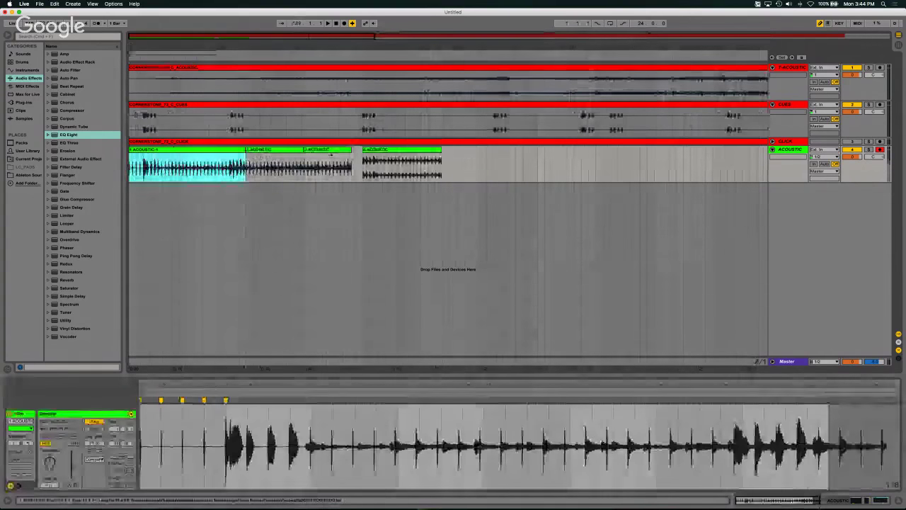
{"action": "left_click", "coordinate": [330, 152], "text": "shift"}
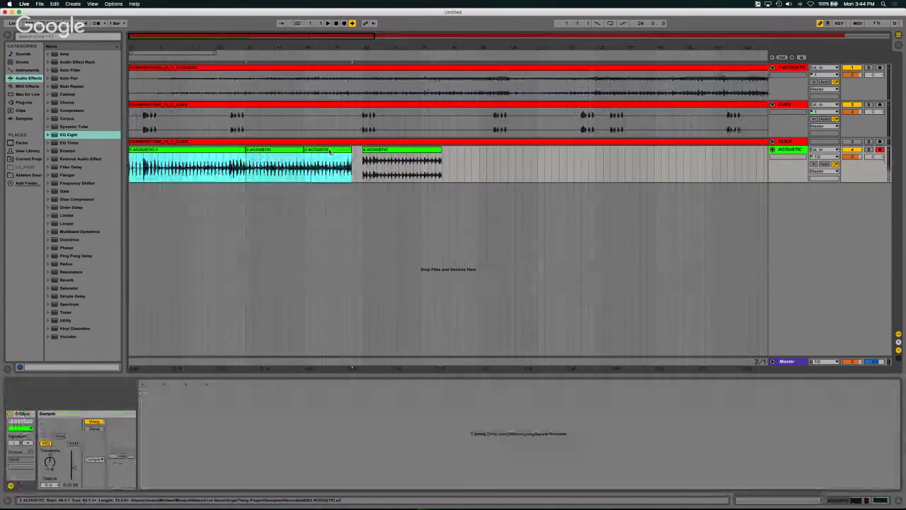
{"action": "key", "text": "super+z"}
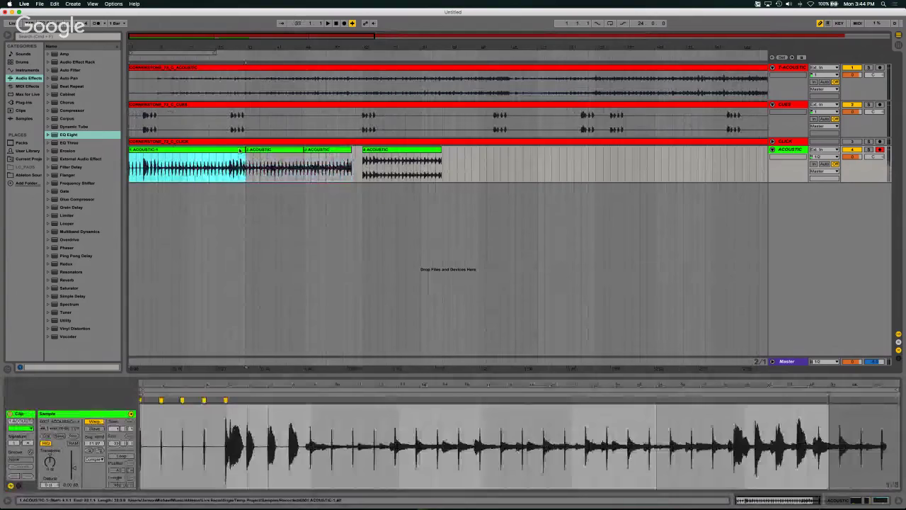
{"action": "left_click", "coordinate": [330, 152], "text": "shift"}
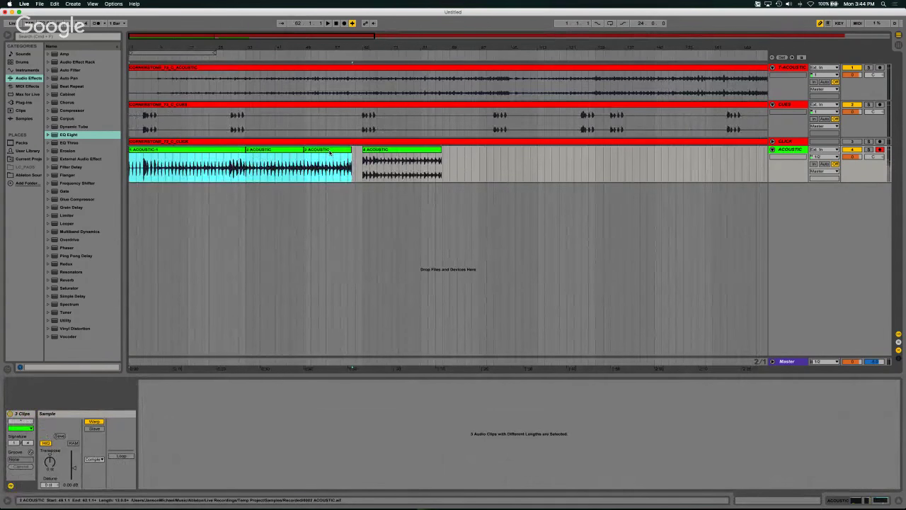
{"action": "left_click", "coordinate": [386, 151], "text": "shift"}
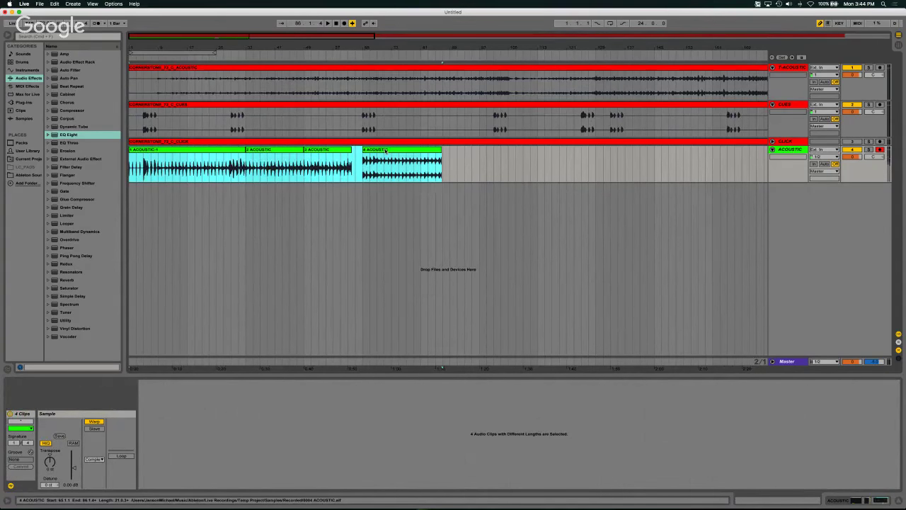
{"action": "right_click", "coordinate": [386, 151]}
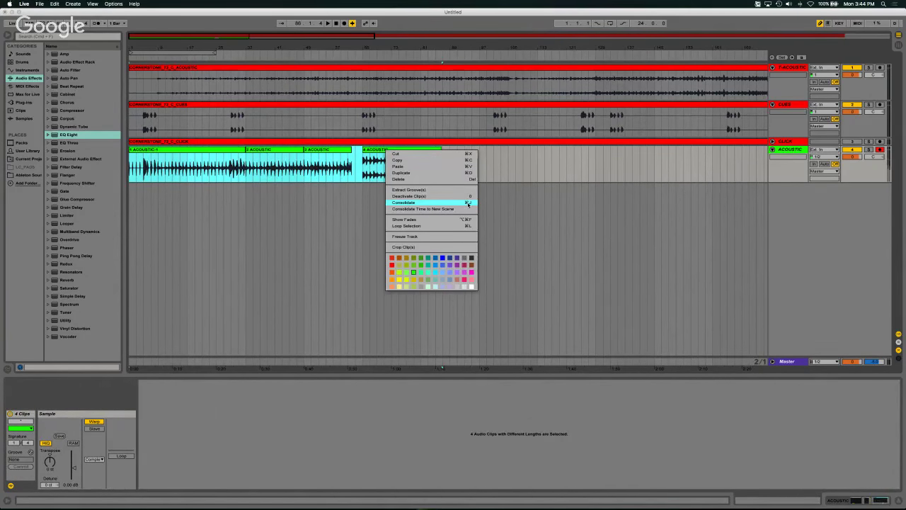
{"action": "left_click", "coordinate": [448, 203]}
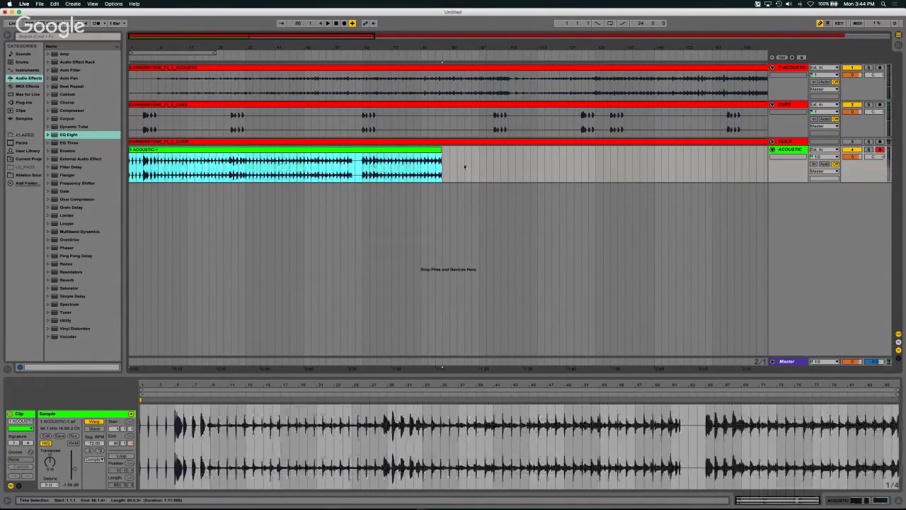
Step: Split the consolidated ACOUSTIC clip at bars 65, 49, 33 and 9
{"action": "left_click", "coordinate": [365, 206]}
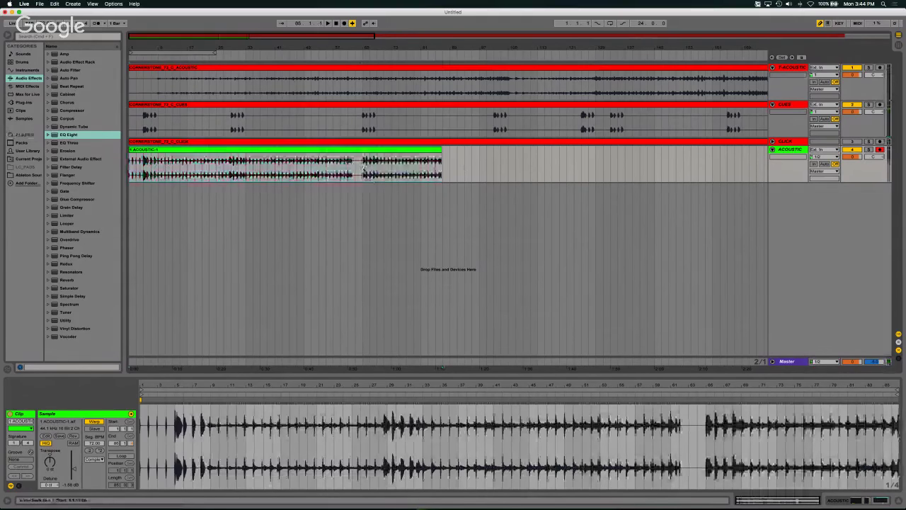
{"action": "key", "text": "super+e"}
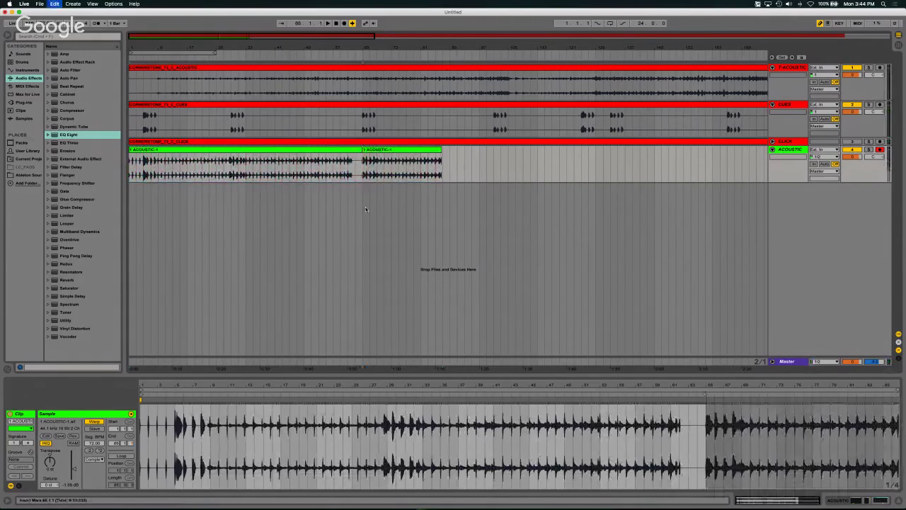
{"action": "left_click", "coordinate": [304, 167]}
{"action": "key", "text": "super+e"}
{"action": "left_click", "coordinate": [244, 162]}
{"action": "key", "text": "super+e"}
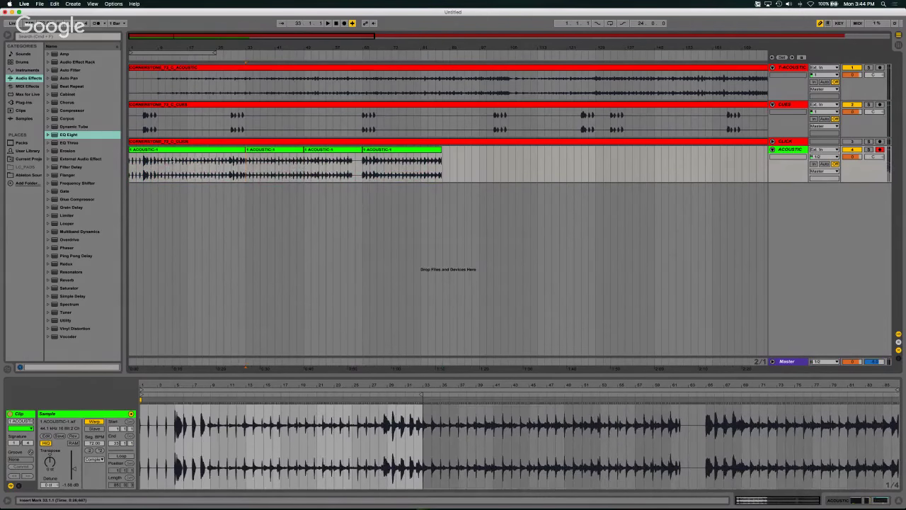
{"action": "left_click", "coordinate": [205, 166]}
{"action": "key", "text": "super+e"}
{"action": "left_click", "coordinate": [359, 205]}
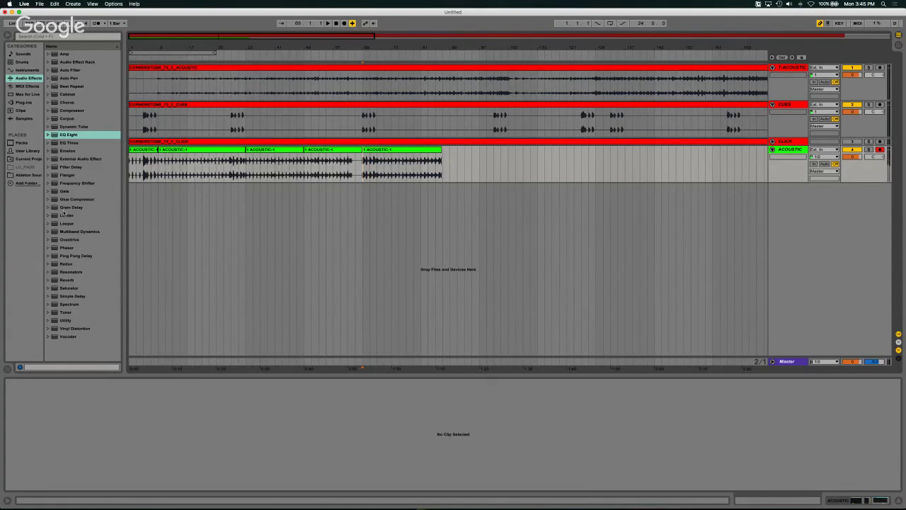
Step: Add a Reverb to the ACOUSTIC track with Dry/Wet at 37 % and Decay Time at 1.40 s
{"action": "left_click", "coordinate": [66, 280]}
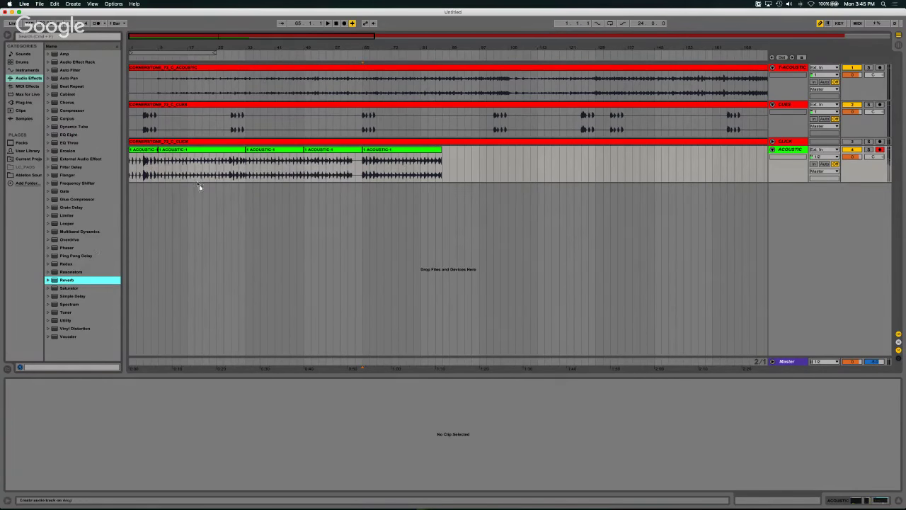
{"action": "key", "text": "Return"}
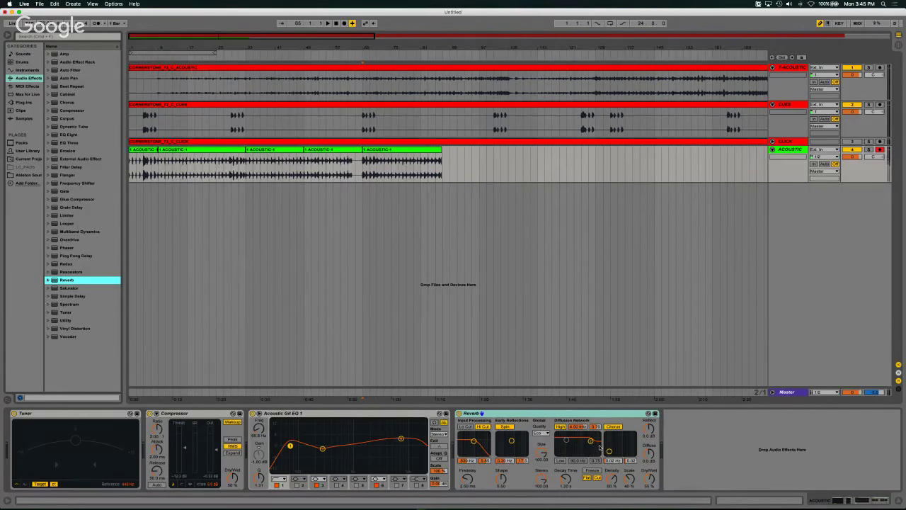
{"action": "left_click_drag", "start_coordinate": [649, 478], "coordinate": [649, 480]}
{"action": "left_click_drag", "start_coordinate": [566, 480], "coordinate": [565, 473]}
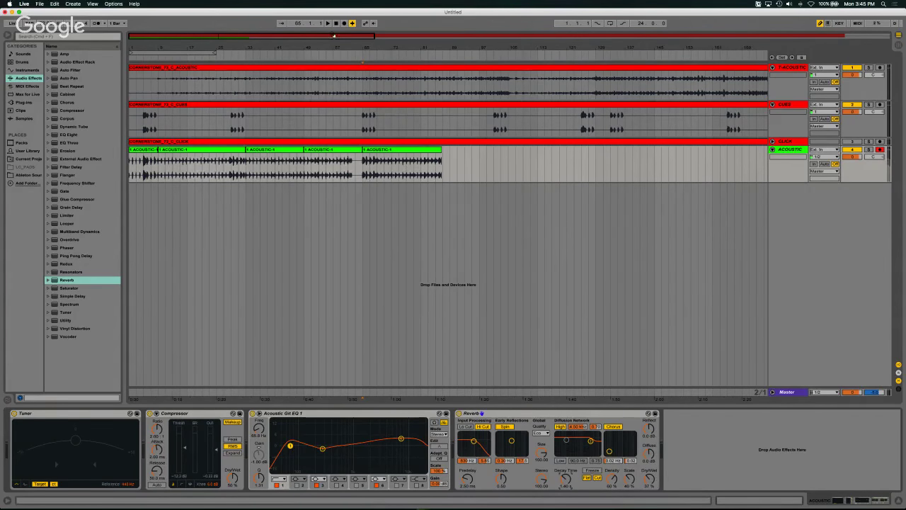
Step: Return the playhead to 1.1.1 and hide the browser
{"action": "left_click", "coordinate": [336, 23]}
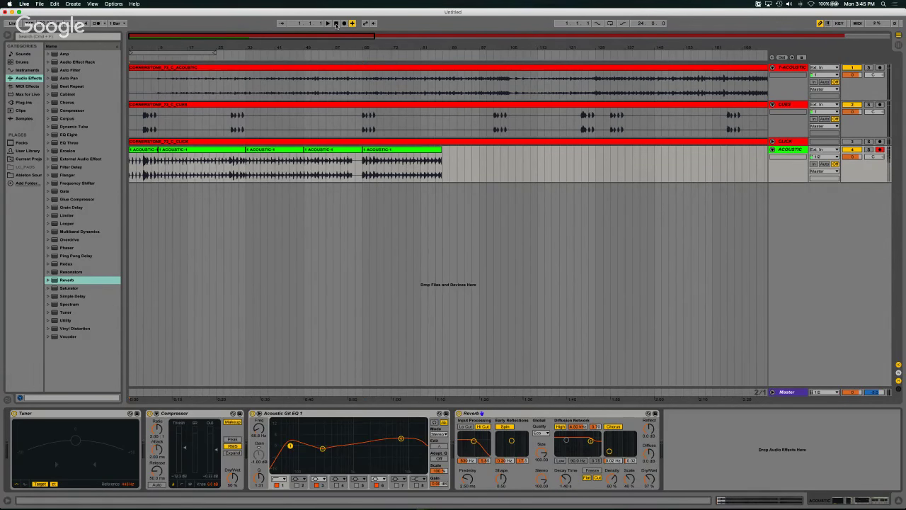
{"action": "left_click", "coordinate": [10, 39]}
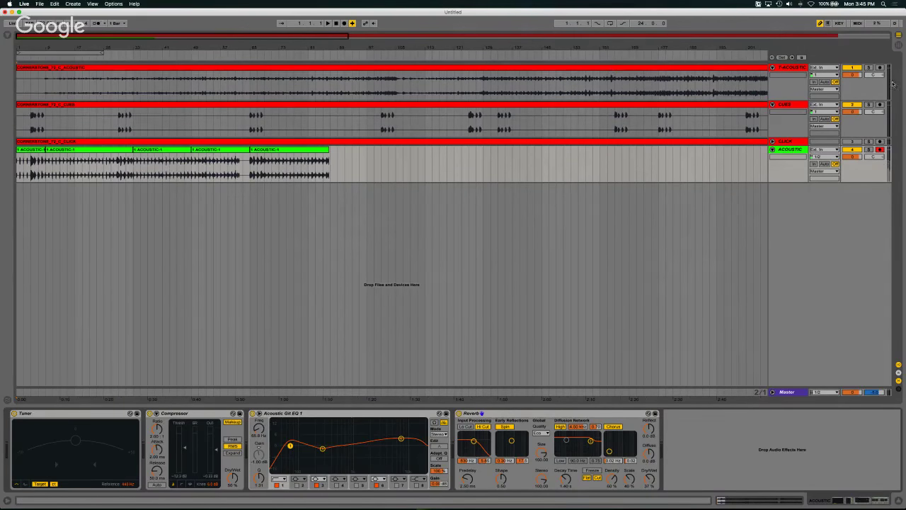
Step: Turn the CLICK track on and the T-ACOUSTIC track off, leaving only the ACOUSTIC track selected
{"action": "left_click", "coordinate": [853, 141]}
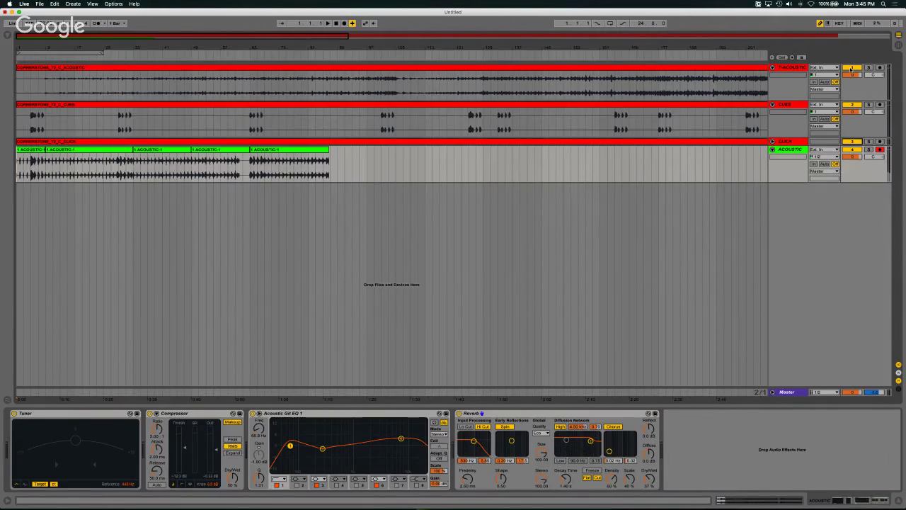
{"action": "left_click", "coordinate": [863, 123]}
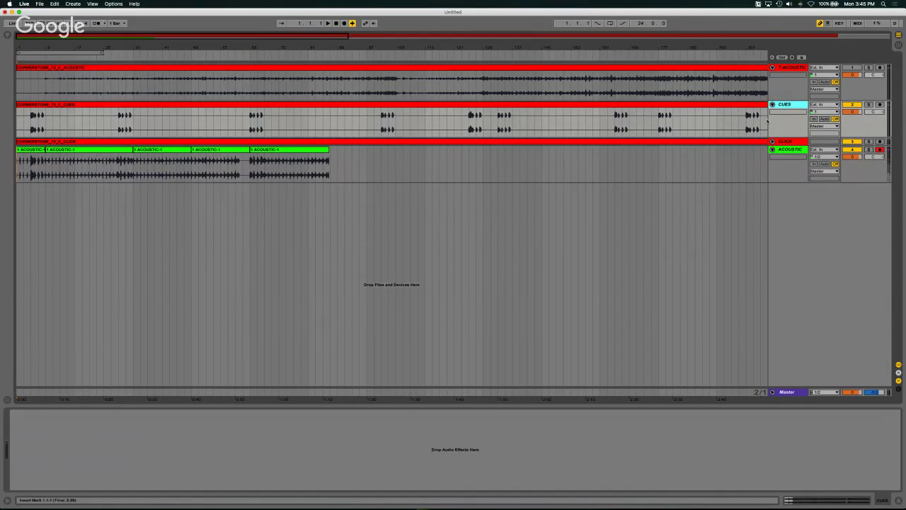
{"action": "left_click", "coordinate": [791, 150]}
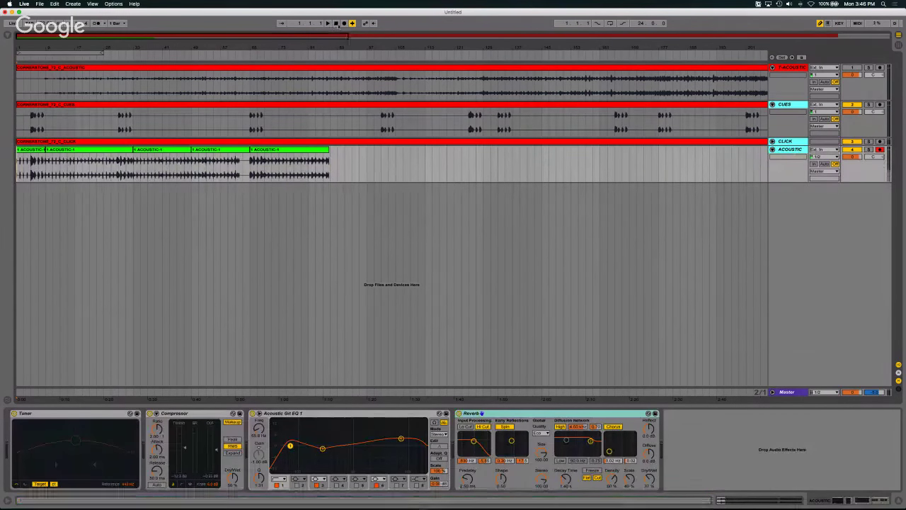
{"action": "left_click", "coordinate": [790, 149]}
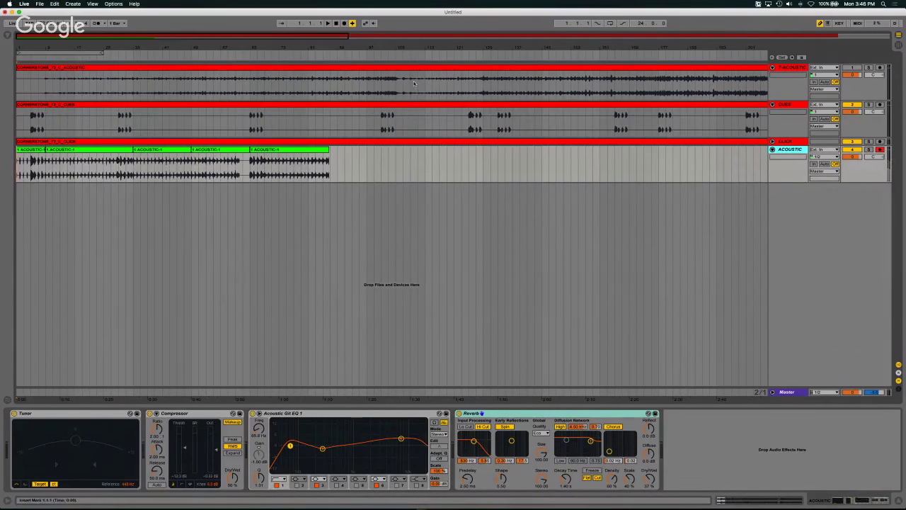
Step: Start an audio export of the set with ACOUSTIC as the rendered track
{"action": "left_click", "coordinate": [40, 4]}
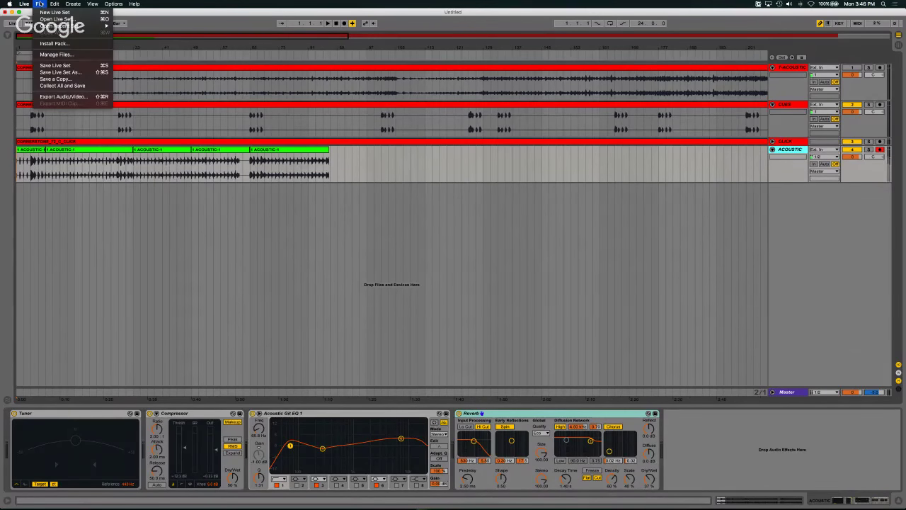
{"action": "left_click", "coordinate": [63, 96]}
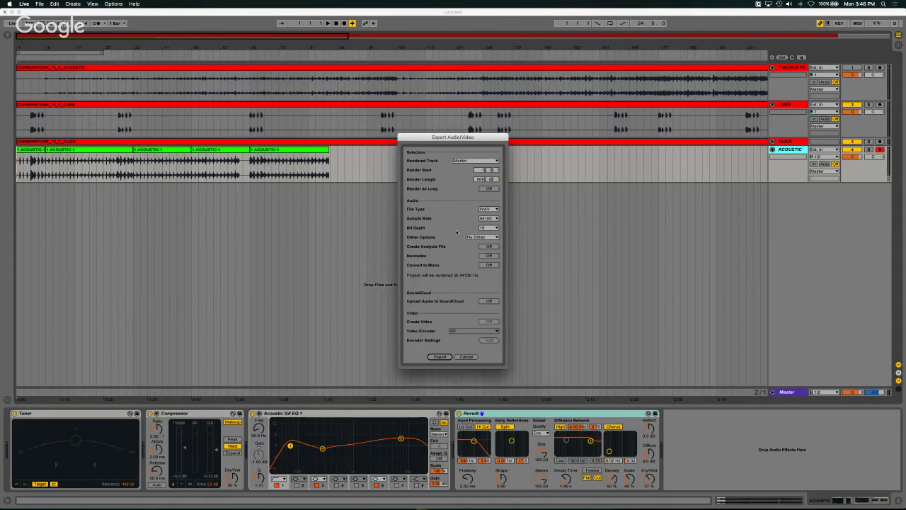
{"action": "left_click", "coordinate": [464, 161]}
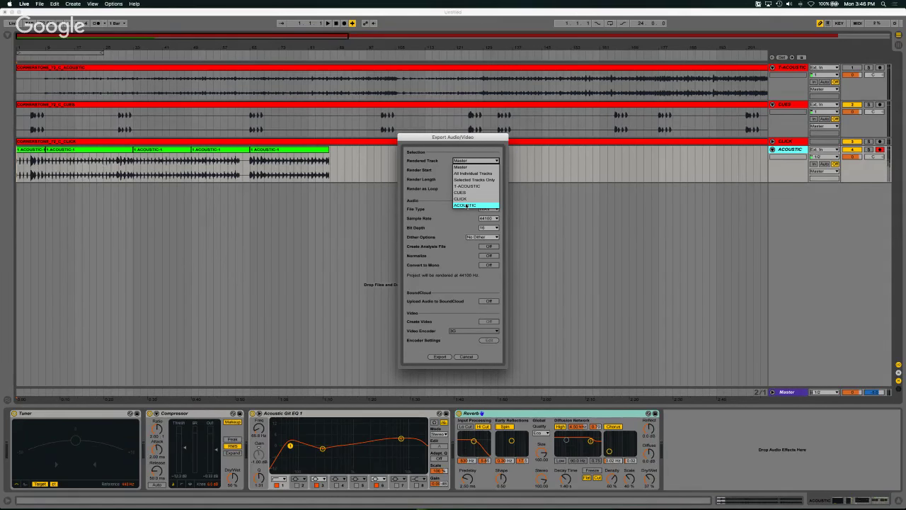
{"action": "left_click", "coordinate": [464, 168]}
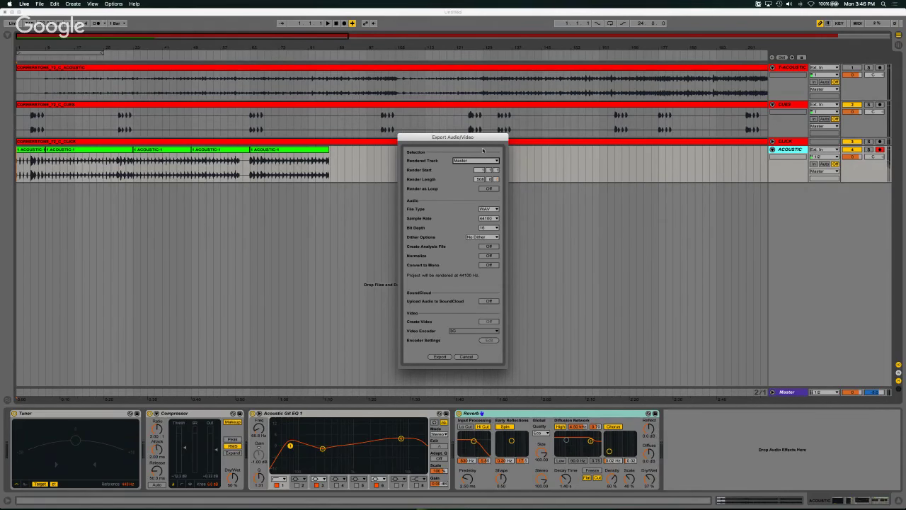
{"action": "left_click", "coordinate": [464, 161]}
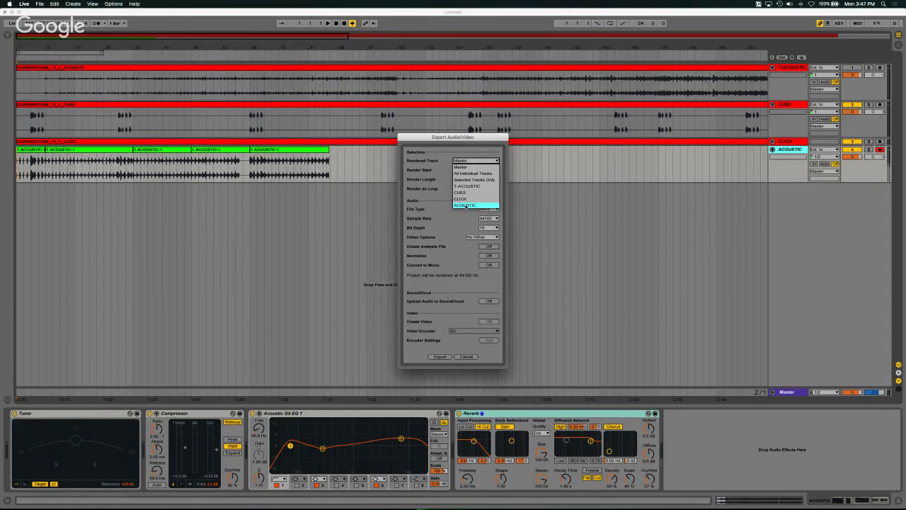
{"action": "left_click", "coordinate": [464, 205]}
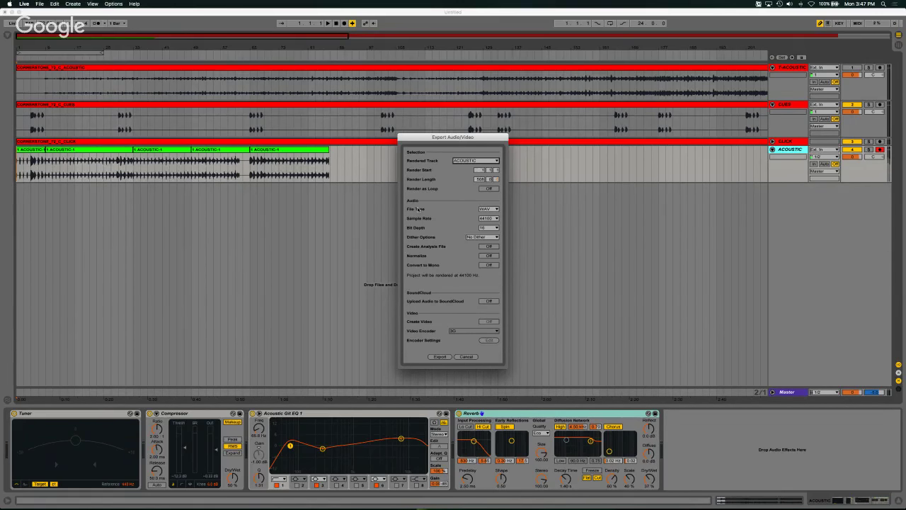
Step: Choose WAV as the export file type and 44100 as the sample rate
{"action": "left_click", "coordinate": [488, 210]}
{"action": "left_click", "coordinate": [484, 216]}
{"action": "left_click", "coordinate": [490, 220]}
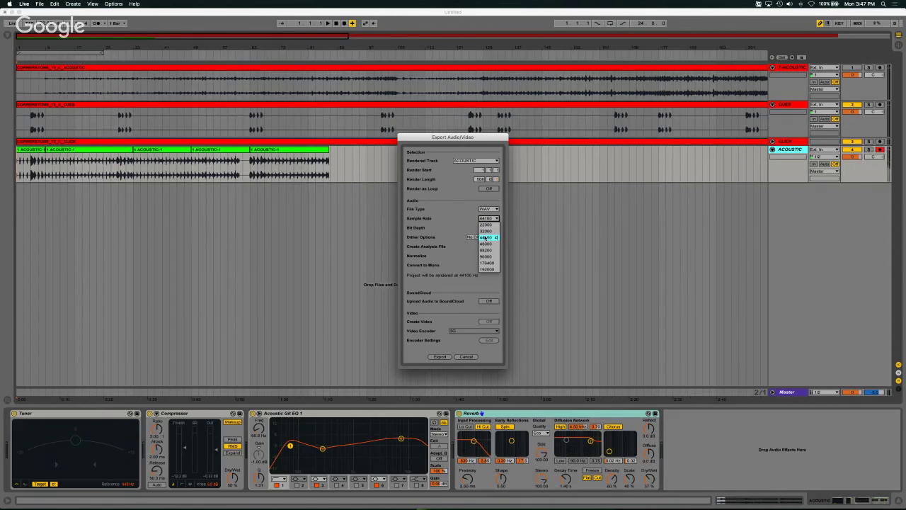
{"action": "left_click", "coordinate": [485, 238]}
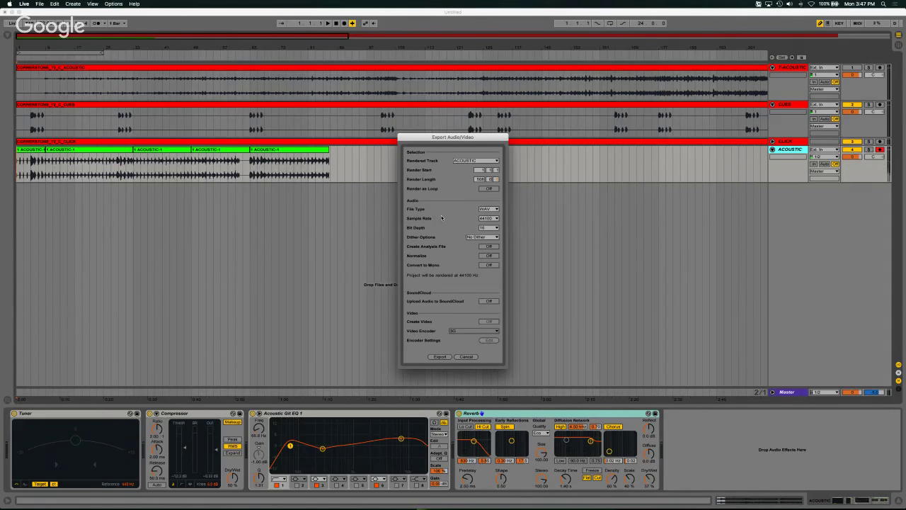
{"action": "left_click", "coordinate": [486, 219]}
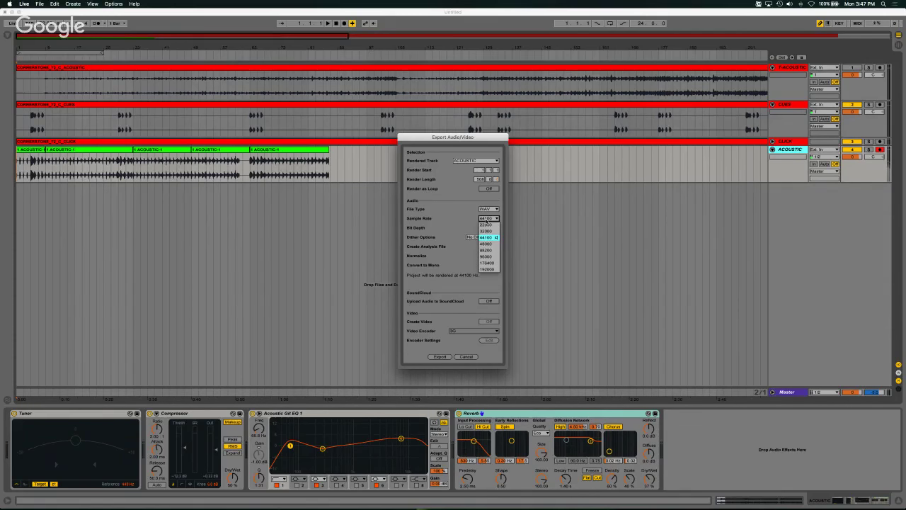
{"action": "left_click", "coordinate": [487, 239]}
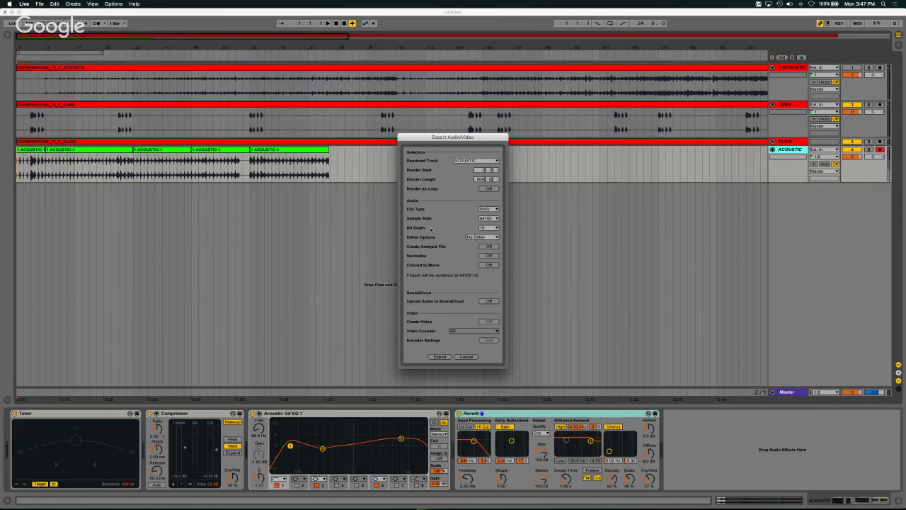
Step: Switch the export bit depth to 24 and back to 16, leaving the dither option at No Dither
{"action": "left_click", "coordinate": [487, 227]}
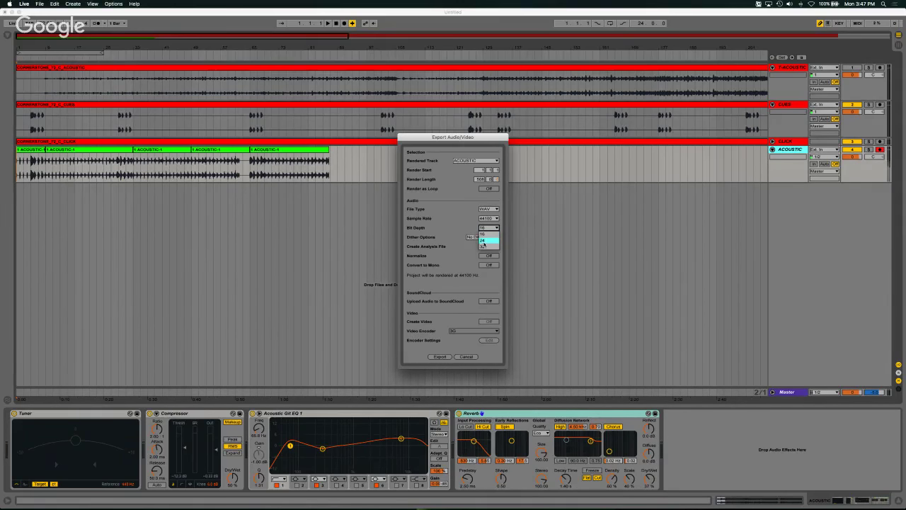
{"action": "left_click", "coordinate": [489, 242]}
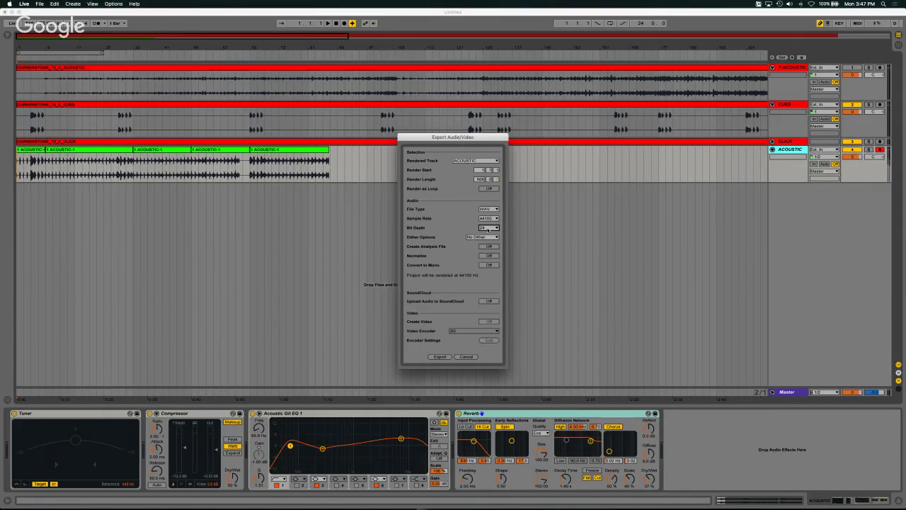
{"action": "left_click", "coordinate": [488, 228]}
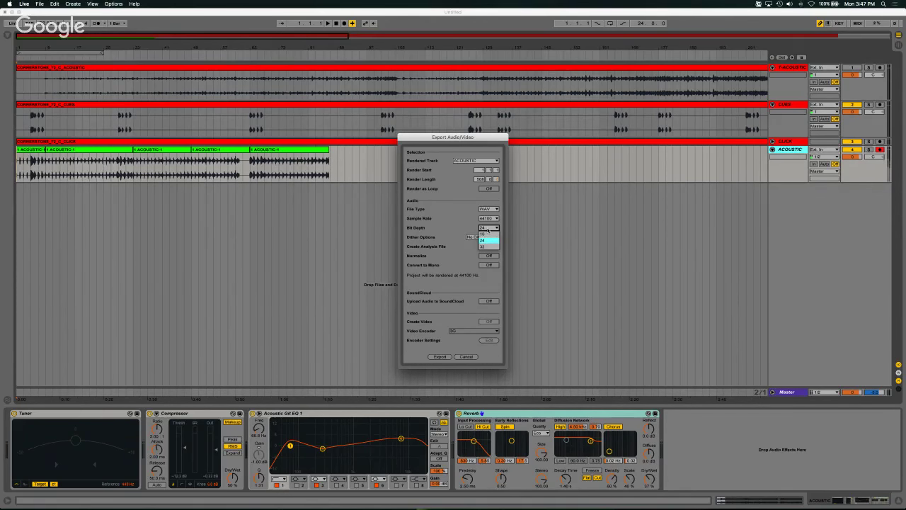
{"action": "left_click", "coordinate": [487, 234]}
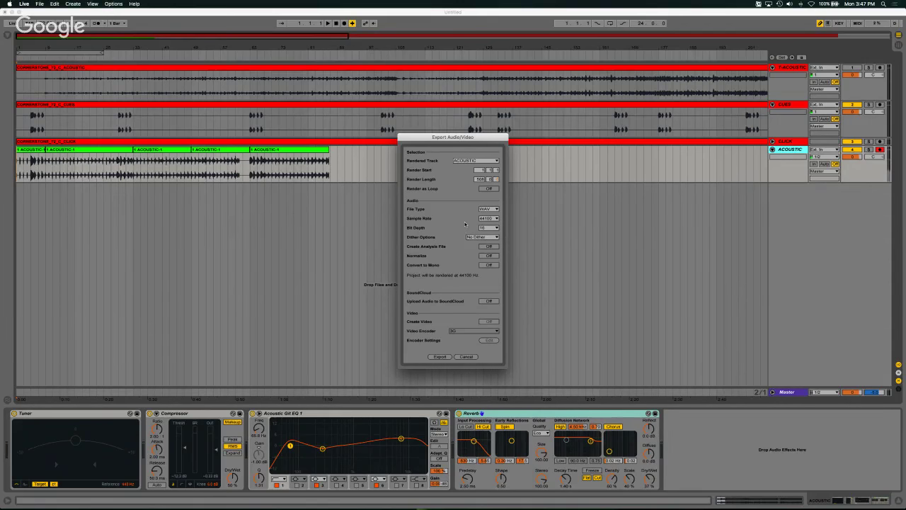
{"action": "left_click", "coordinate": [471, 238]}
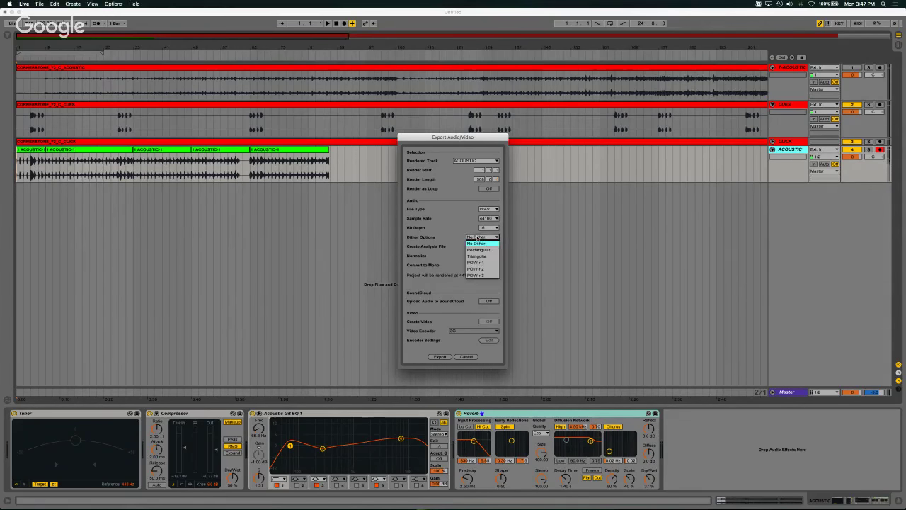
{"action": "left_click", "coordinate": [479, 238]}
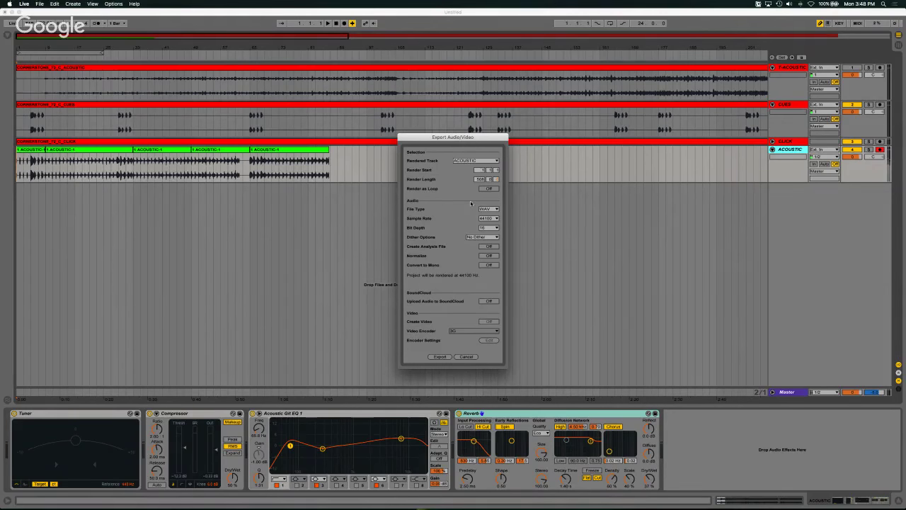
Step: Export the ACOUSTIC track and save the audio file in Downloads as CORNERSTONE_72_C_ACOUSTIC
{"action": "left_click", "coordinate": [440, 357]}
{"action": "left_click", "coordinate": [440, 357]}
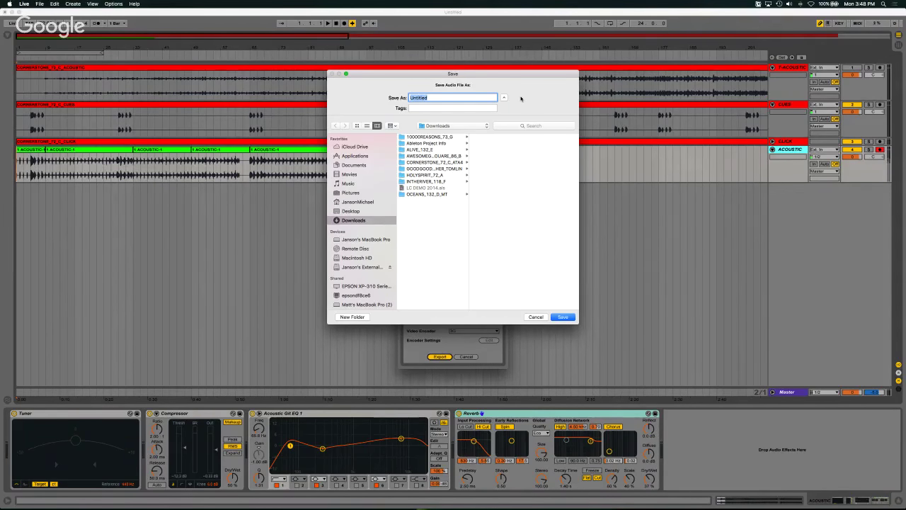
{"action": "type", "text": "CORE"}
{"action": "key", "text": "BackSpace"}
{"action": "type", "text": "NERSTONE"}
{"action": "type", "text": "_ACOUSTI"}
{"action": "key", "text": "BackSpace"}
{"action": "key", "text": "BackSpace"}
{"action": "key", "text": "BackSpace"}
{"action": "key", "text": "BackSpace"}
{"action": "key", "text": "BackSpace"}
{"action": "key", "text": "BackSpace"}
{"action": "key", "text": "BackSpace"}
{"action": "type", "text": "72_C_ACOUSTIC"}
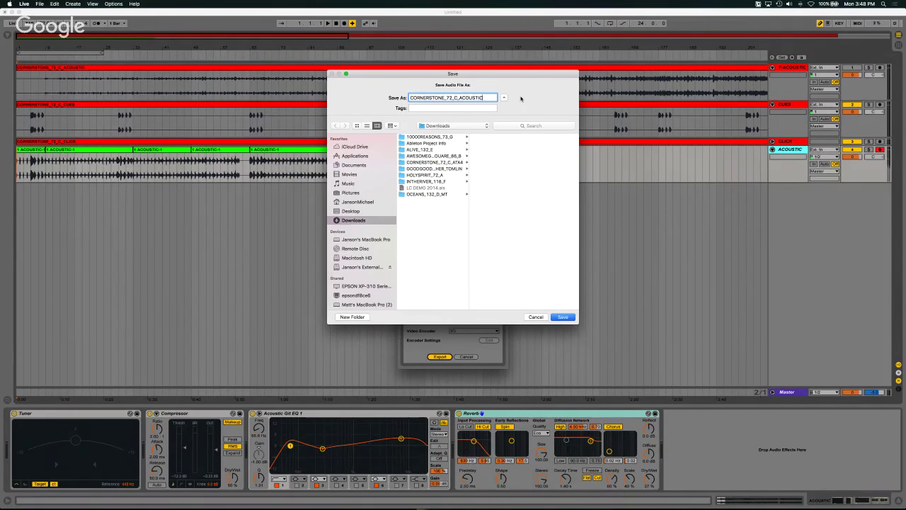
{"action": "left_click", "coordinate": [563, 317]}
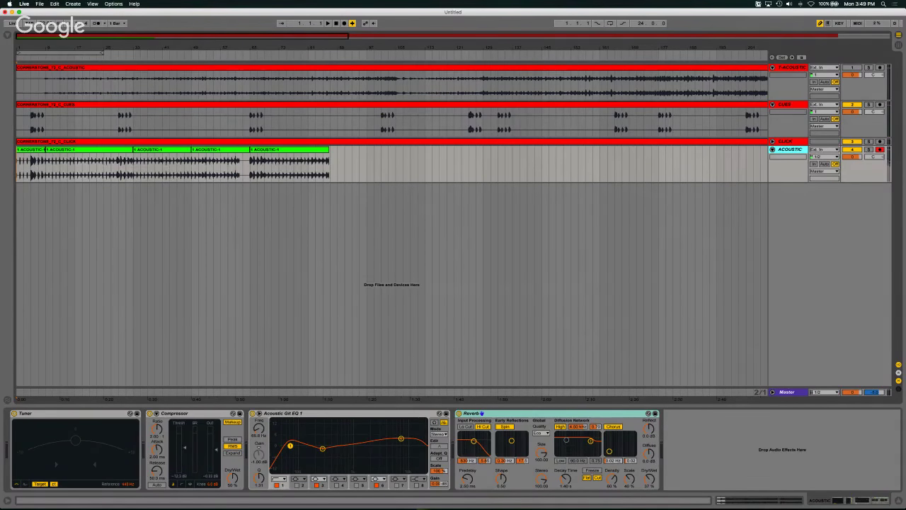
Step: Bring the exported CORNERSTONE_72_C_ACOUSTIC file from Finder onto a new audio track at 1.1.1 and compare its length with the other tracks
{"action": "key", "text": "super+Tab"}
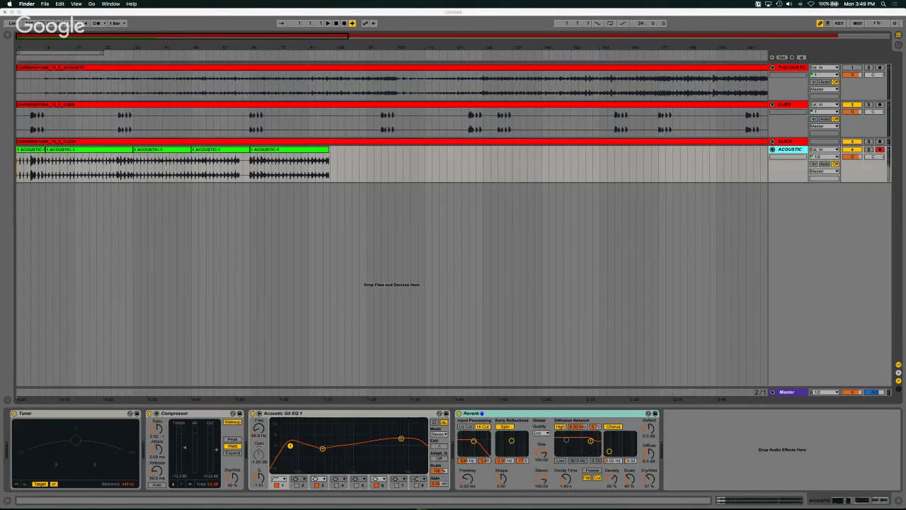
{"action": "mouse_move", "coordinate": [1, 291]}
{"action": "left_mouse_down"}
{"action": "mouse_move", "coordinate": [123, 239]}
{"action": "mouse_move", "coordinate": [22, 200]}
{"action": "left_mouse_up"}
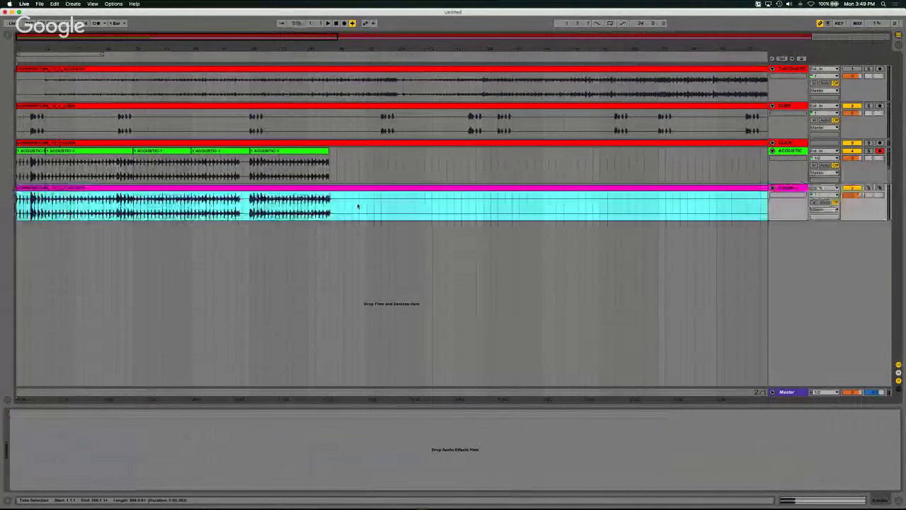
{"action": "scroll", "coordinate": [359, 204], "scroll_direction": "right", "scroll_amount": 5}
{"action": "scroll", "coordinate": [359, 205], "scroll_direction": "right", "scroll_amount": 5}
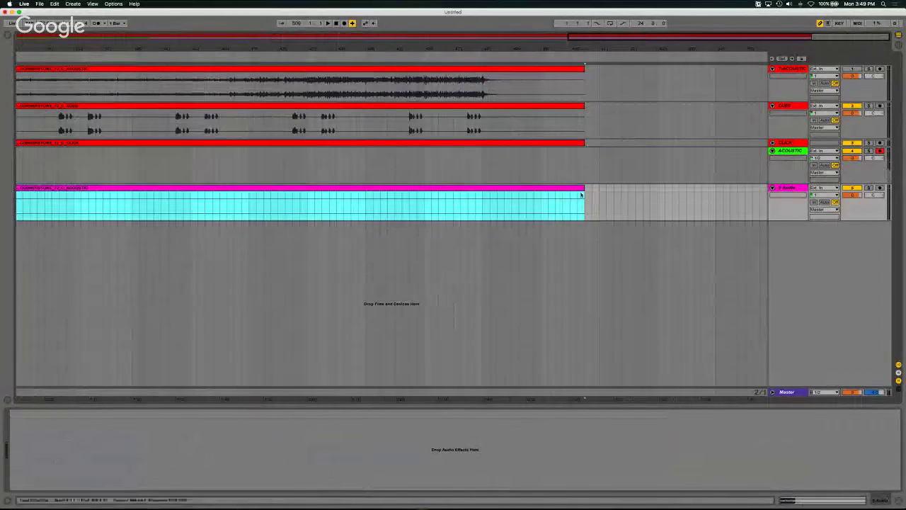
{"action": "scroll", "coordinate": [585, 193], "scroll_direction": "left", "scroll_amount": 10}
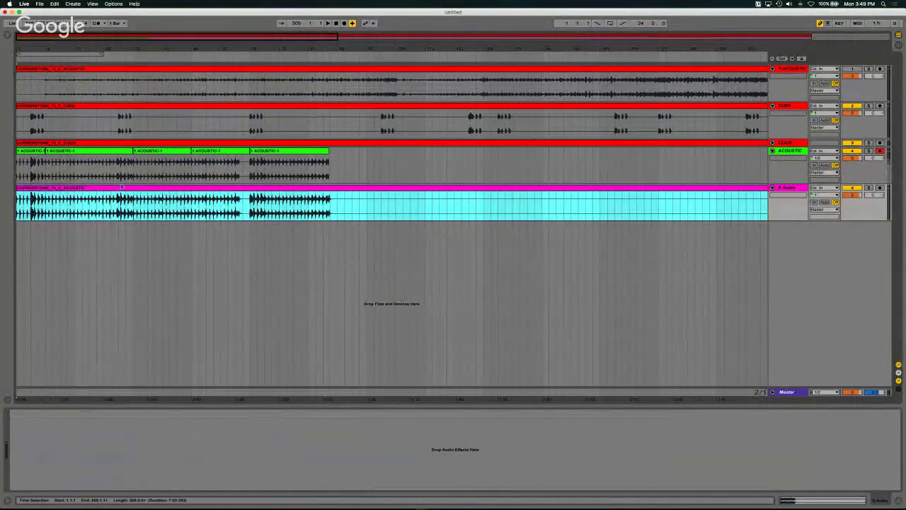
{"action": "scroll", "coordinate": [143, 209], "scroll_direction": "right", "scroll_amount": 10}
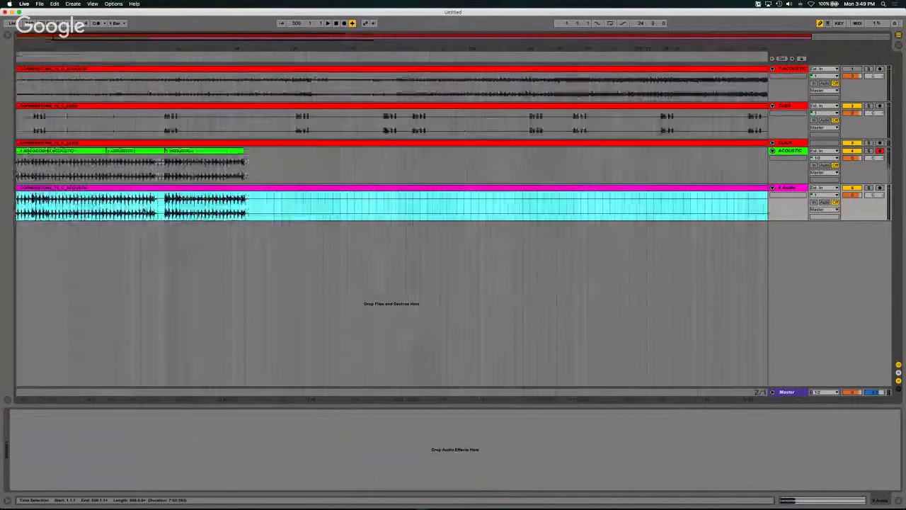
{"action": "scroll", "coordinate": [143, 210], "scroll_direction": "right", "scroll_amount": 8}
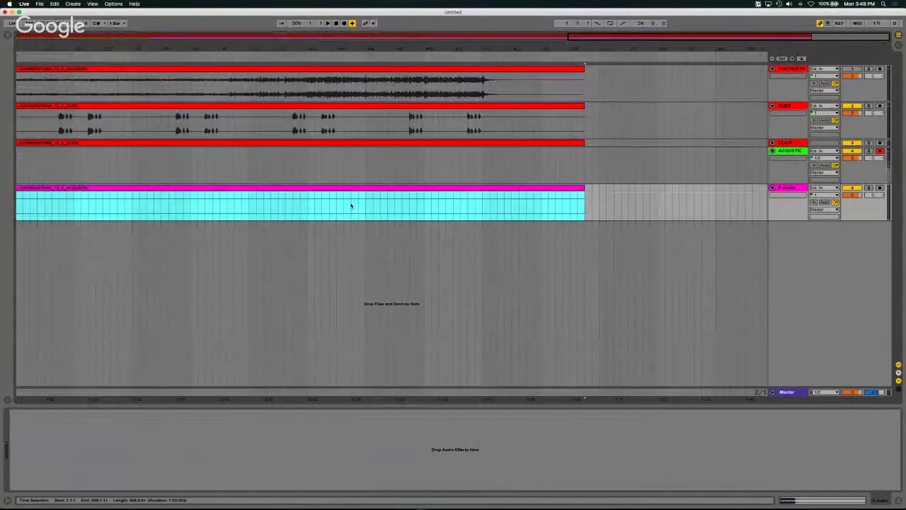
{"action": "scroll", "coordinate": [354, 204], "scroll_direction": "left", "scroll_amount": 15}
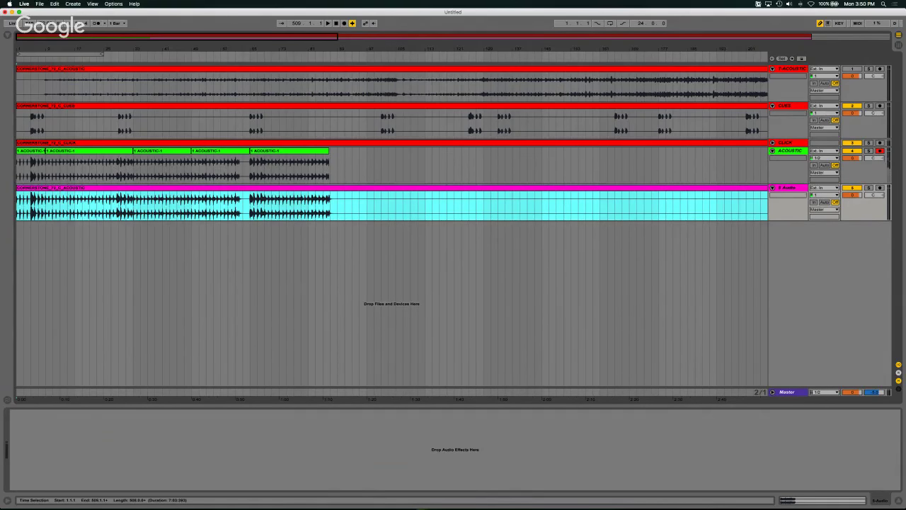
{"action": "key", "text": "super+Tab"}
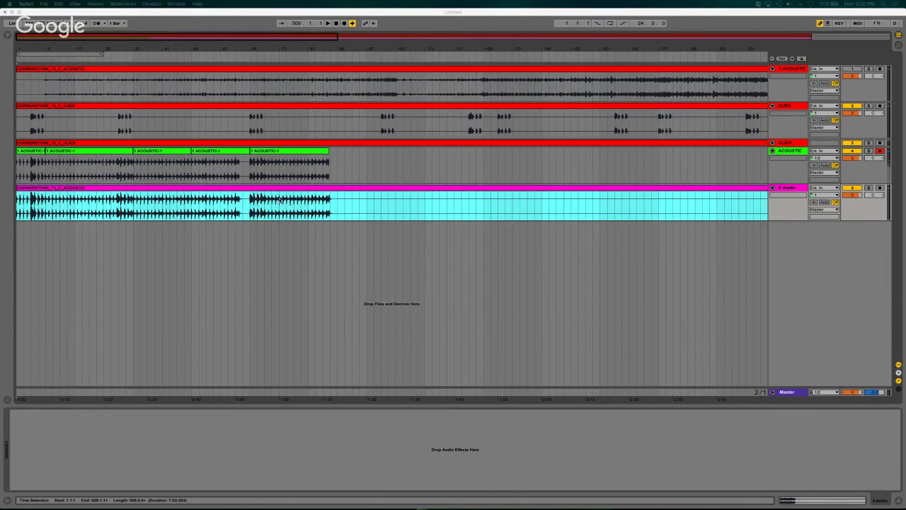
{"action": "left_click", "coordinate": [277, 232]}
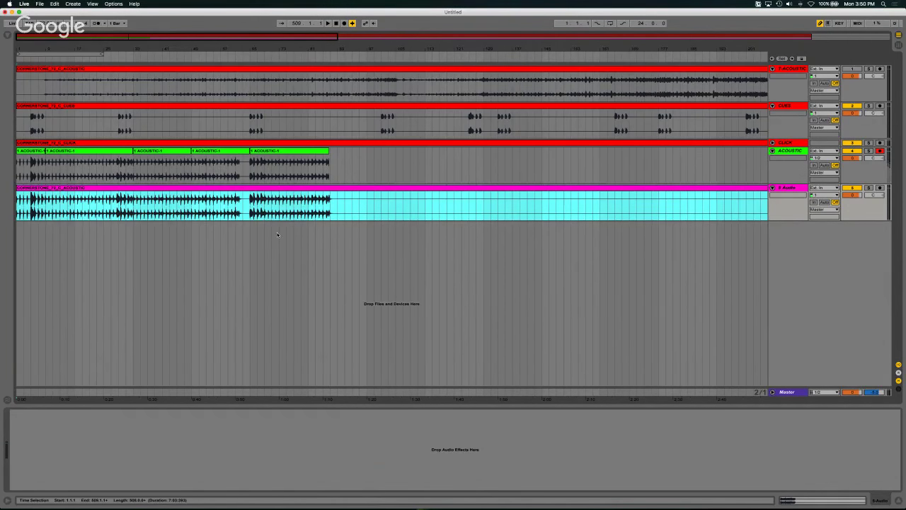
{"action": "left_click", "coordinate": [277, 232]}
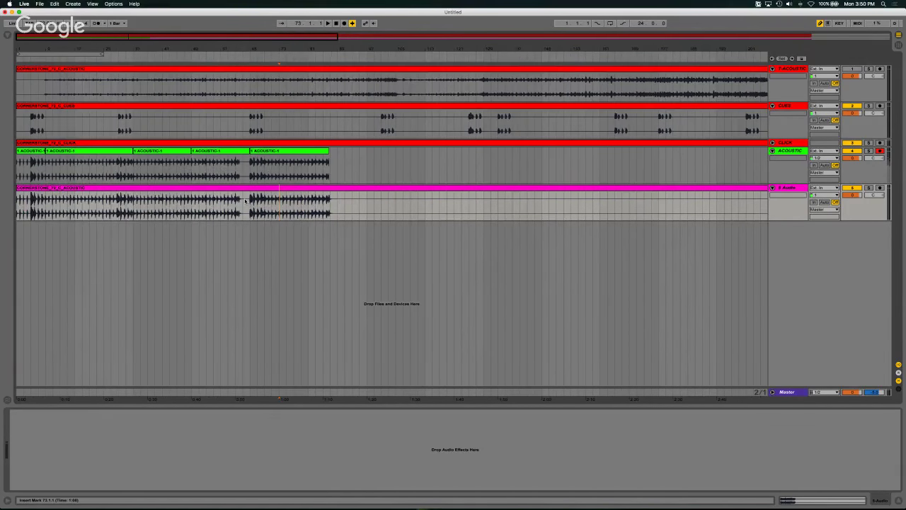
{"action": "key", "text": "minus"}
{"action": "key", "text": "minus"}
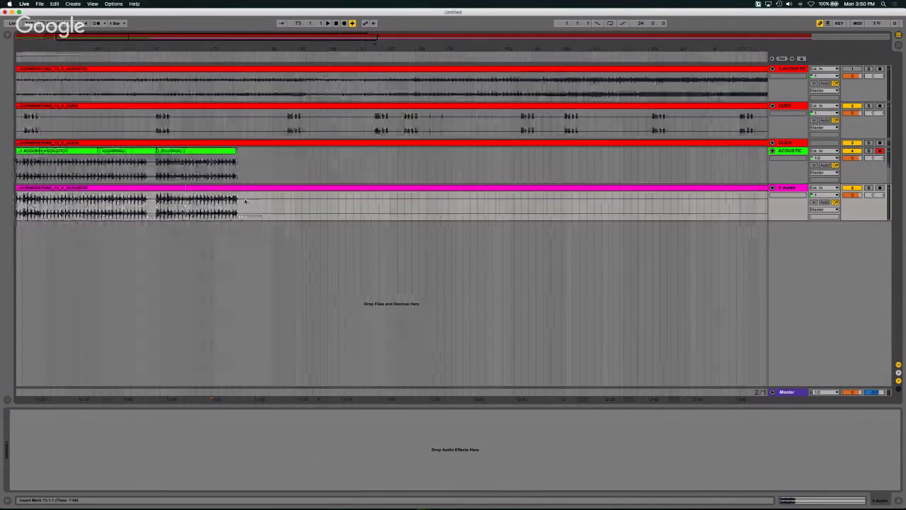
{"action": "key", "text": "minus"}
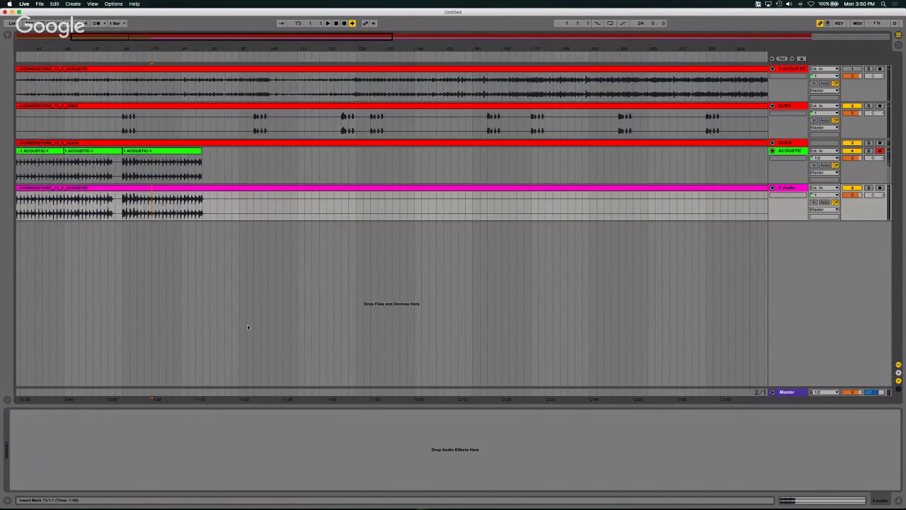
Step: Switch to Safari and open the seller application from Loop Community's upload page
{"action": "key", "text": "ctrl+super+f"}
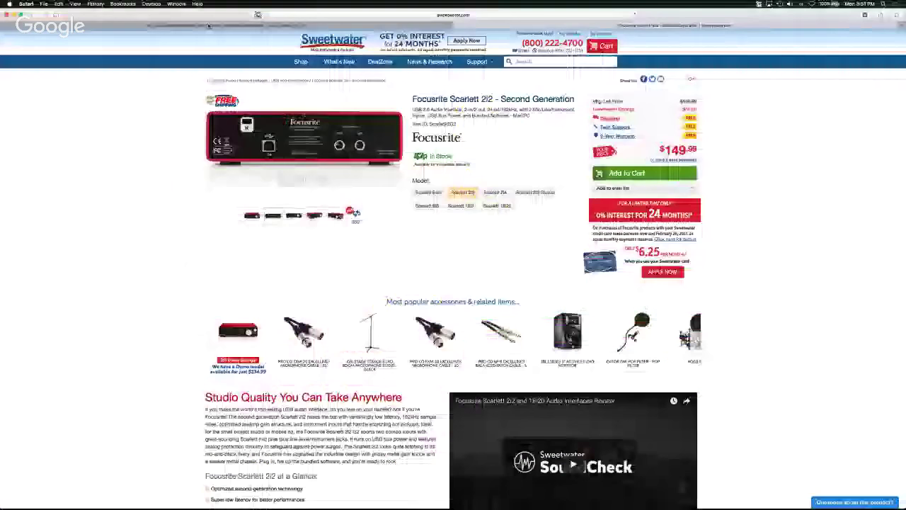
{"action": "left_click", "coordinate": [208, 26]}
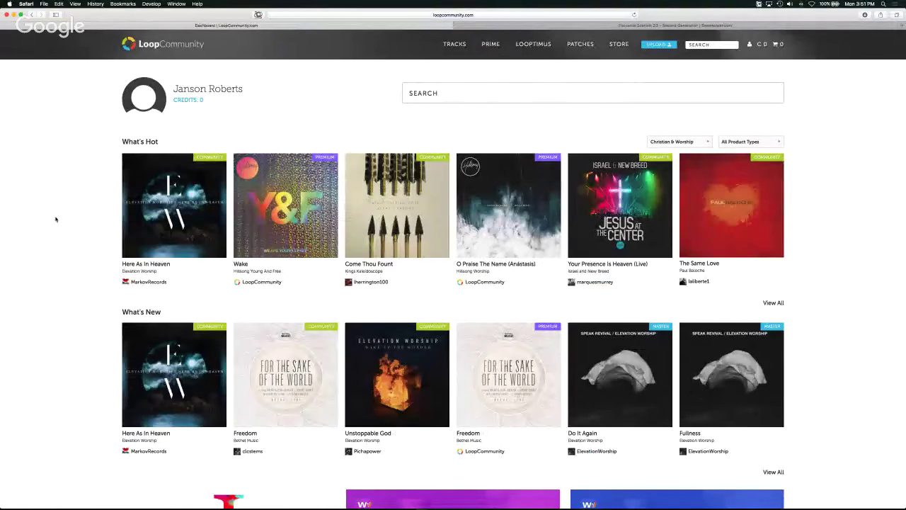
{"action": "left_click", "coordinate": [665, 47]}
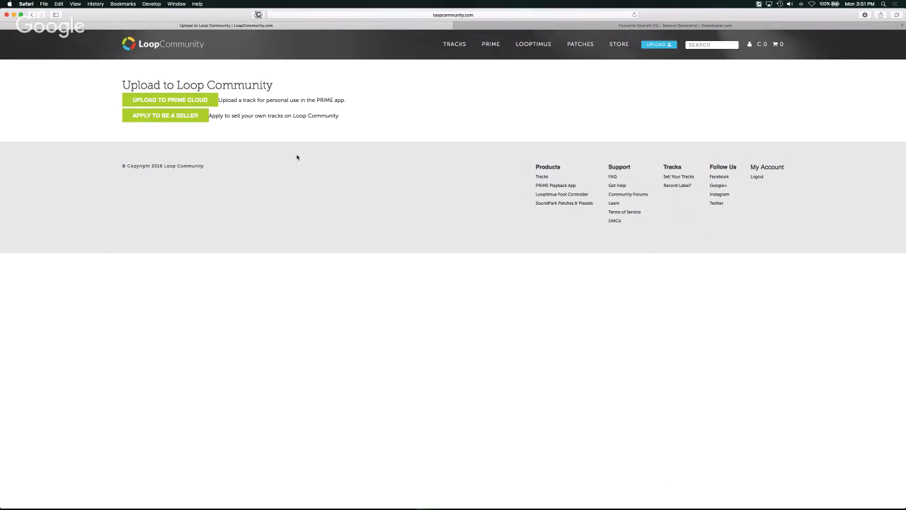
{"action": "left_click", "coordinate": [165, 117]}
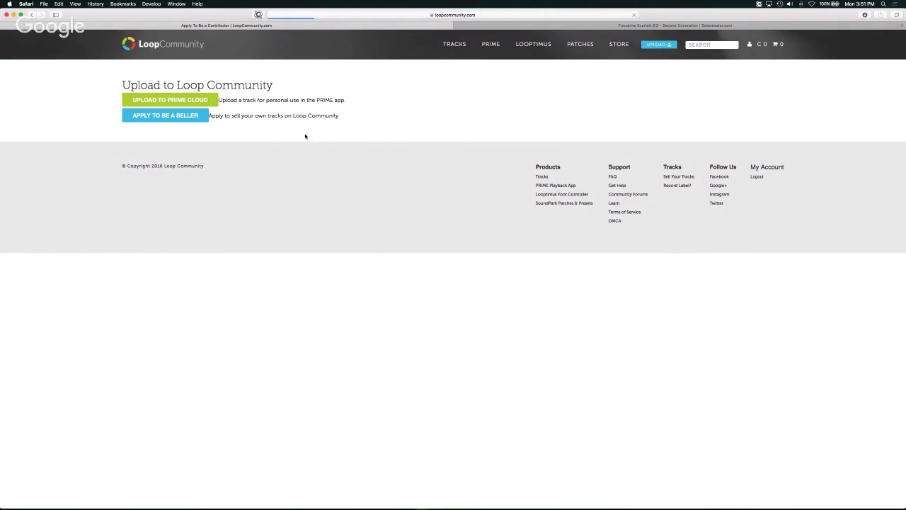
Step: Examine the Contributor Program process and its audition form, and return to the upload page
{"action": "scroll", "coordinate": [276, 210], "scroll_direction": "down", "scroll_amount": 5}
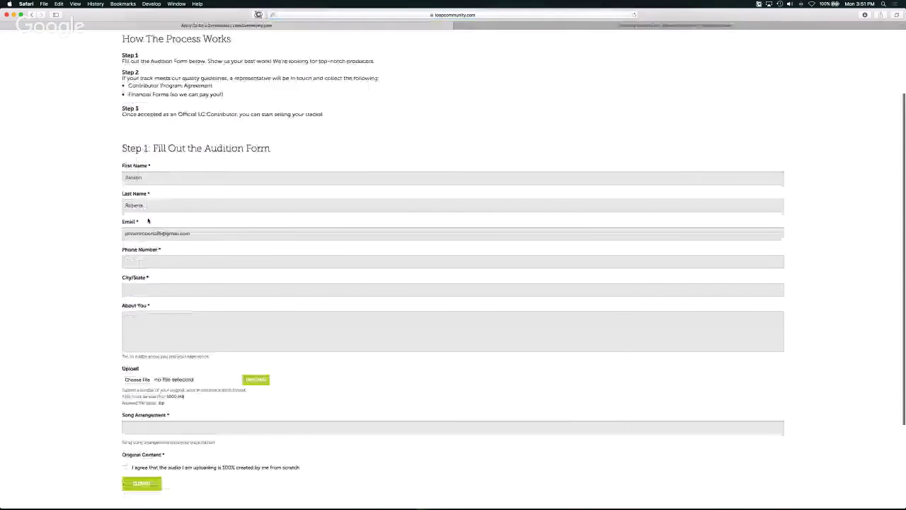
{"action": "scroll", "coordinate": [148, 219], "scroll_direction": "up", "scroll_amount": 5}
{"action": "scroll", "coordinate": [333, 206], "scroll_direction": "down", "scroll_amount": 3}
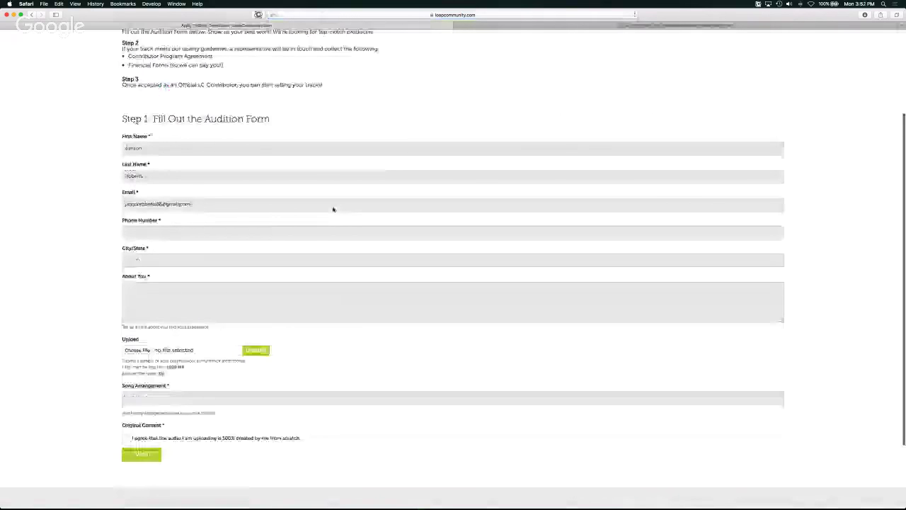
{"action": "scroll", "coordinate": [334, 208], "scroll_direction": "up", "scroll_amount": 4}
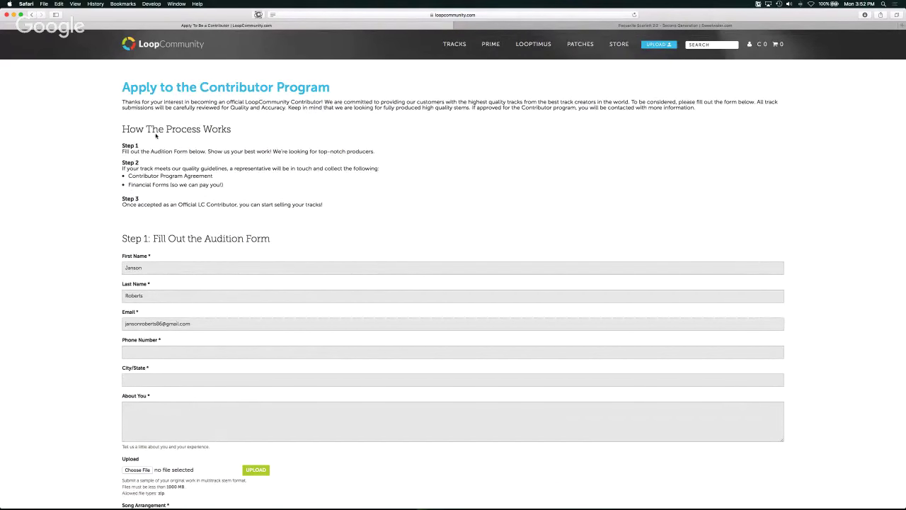
{"action": "scroll", "coordinate": [155, 136], "scroll_direction": "left", "scroll_amount": 5}
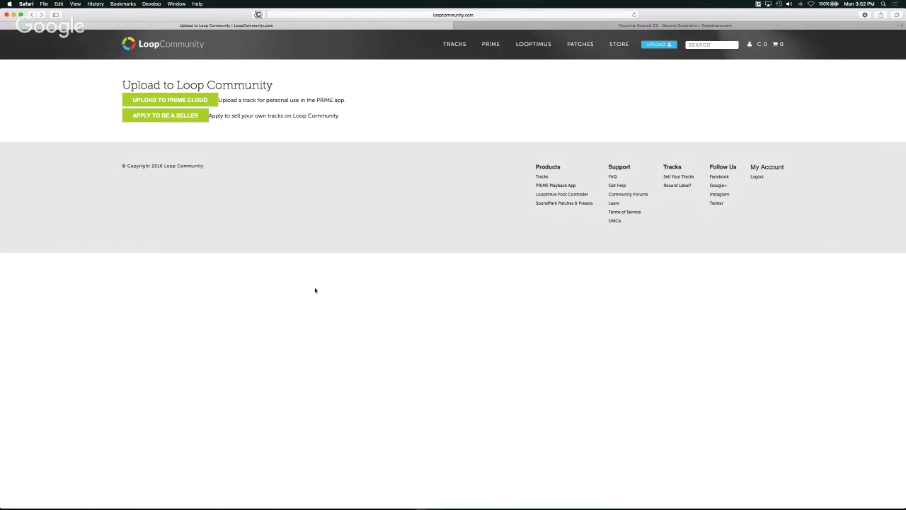
Step: Switch back to Ableton Live, show the browser, and place the insert marker at 97.1.1 on the imported audio track
{"action": "key", "text": "super+Tab"}
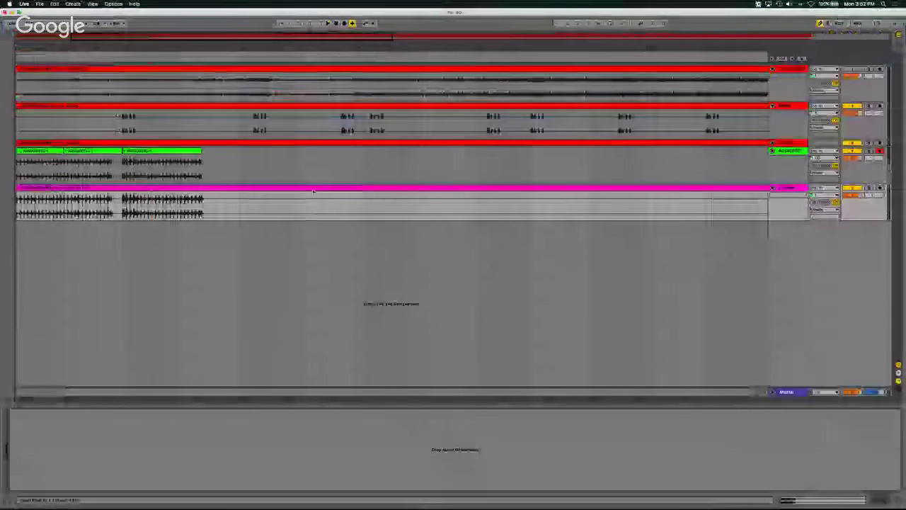
{"action": "left_click", "coordinate": [6, 39]}
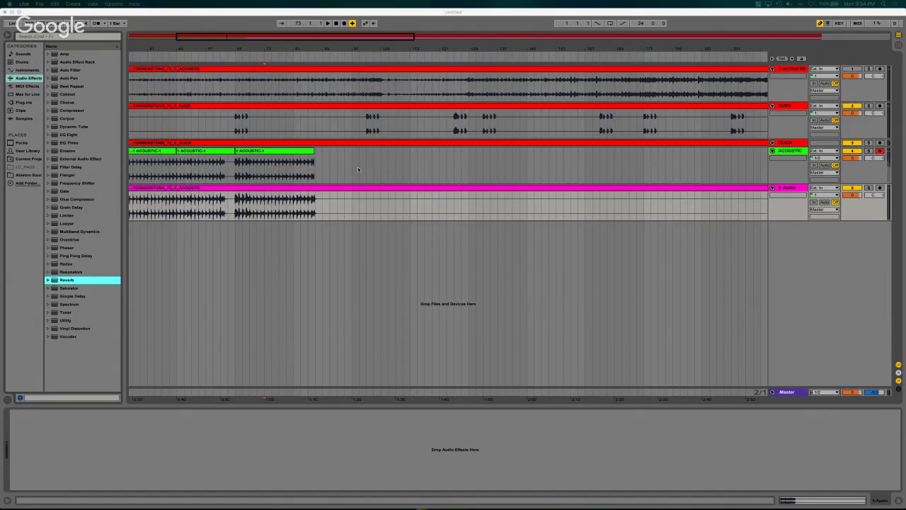
{"action": "left_click", "coordinate": [315, 47]}
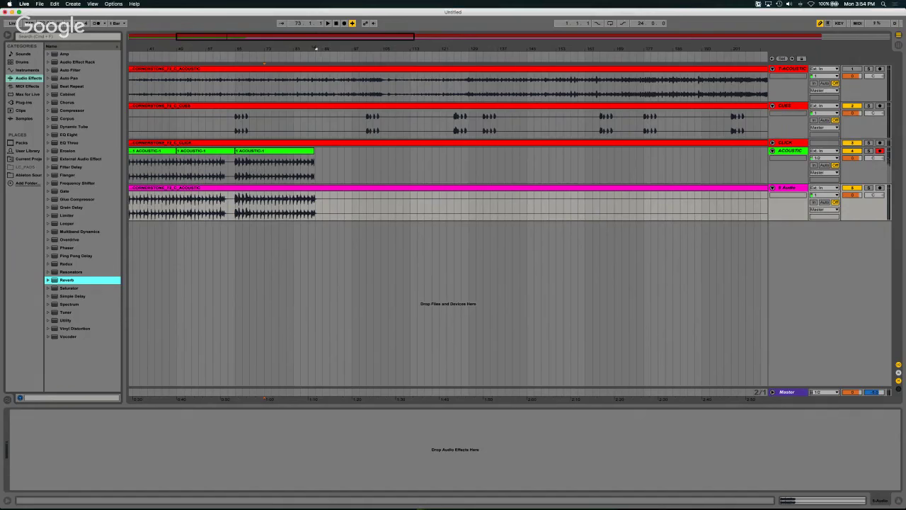
{"action": "key", "text": "minus"}
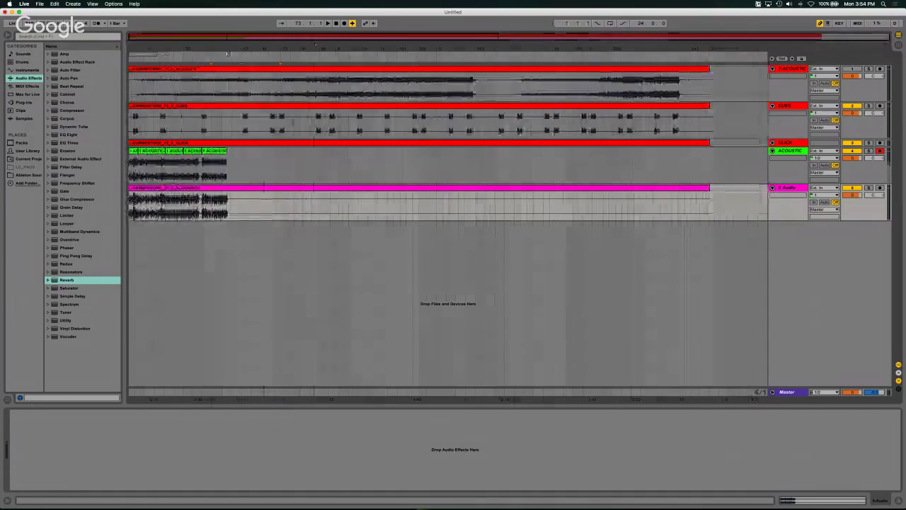
{"action": "left_click", "coordinate": [239, 235]}
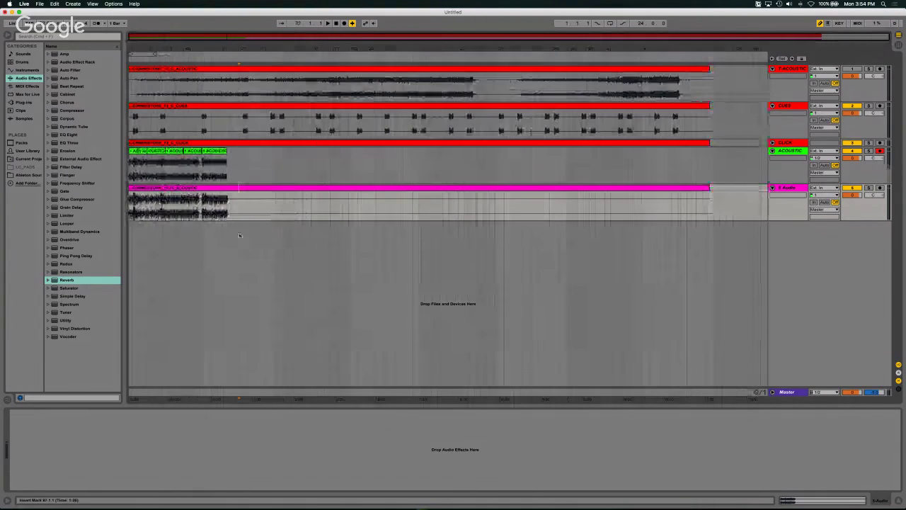
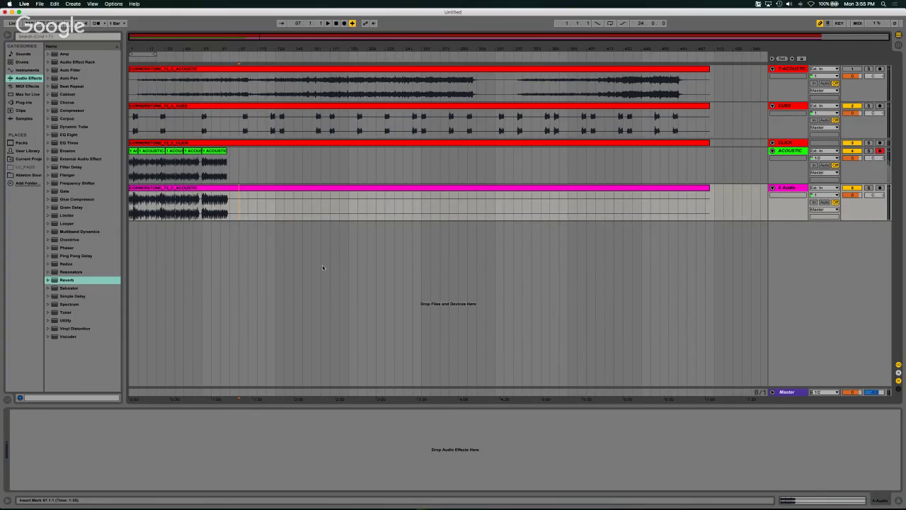
Step: Switch to Safari, look at Sweetwater's Focusrite Scarlett 2i2 Second Generation product page, and return to Ableton Live
{"action": "key", "text": "super+Tab"}
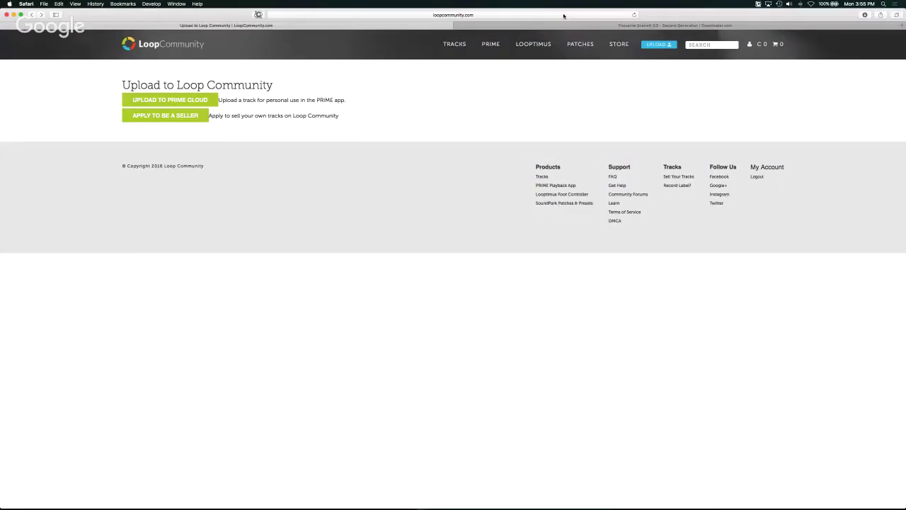
{"action": "left_click", "coordinate": [573, 26]}
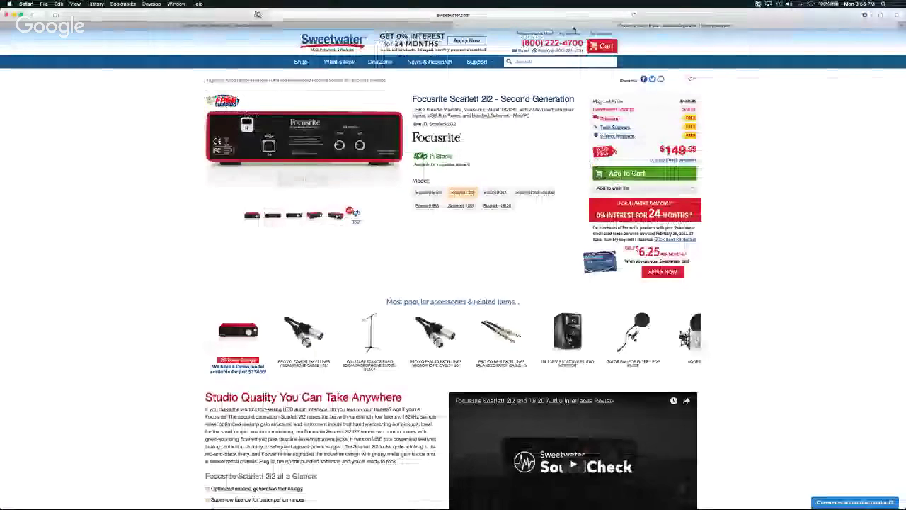
{"action": "mouse_move", "coordinate": [254, 167]}
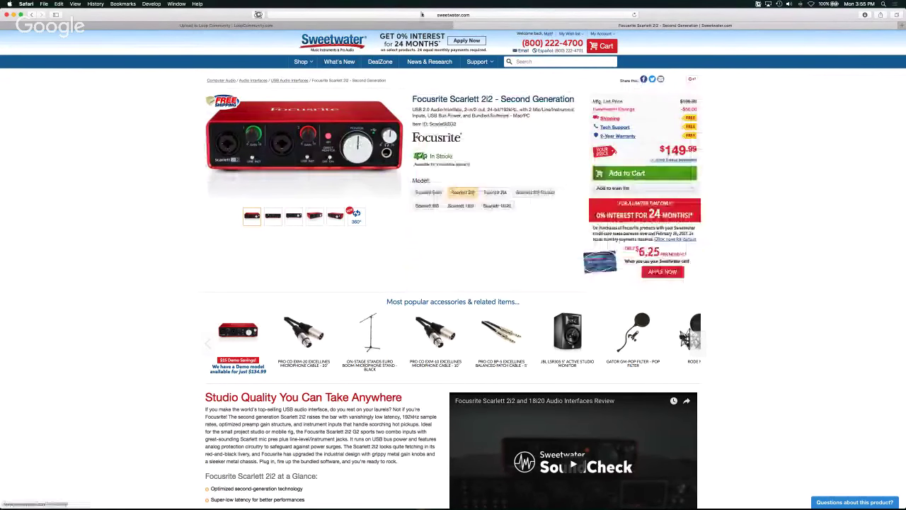
{"action": "left_click", "coordinate": [371, 26]}
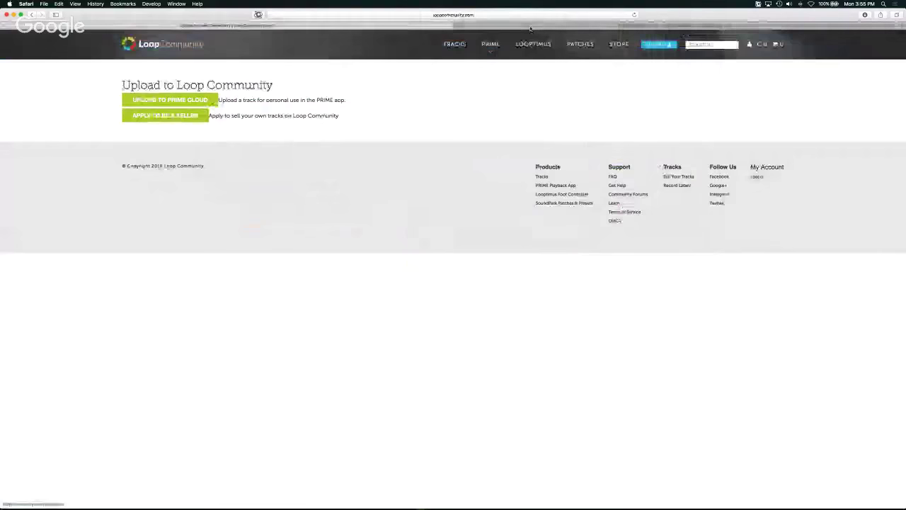
{"action": "key", "text": "ctrl+Tab"}
{"action": "key", "text": "super+Tab"}
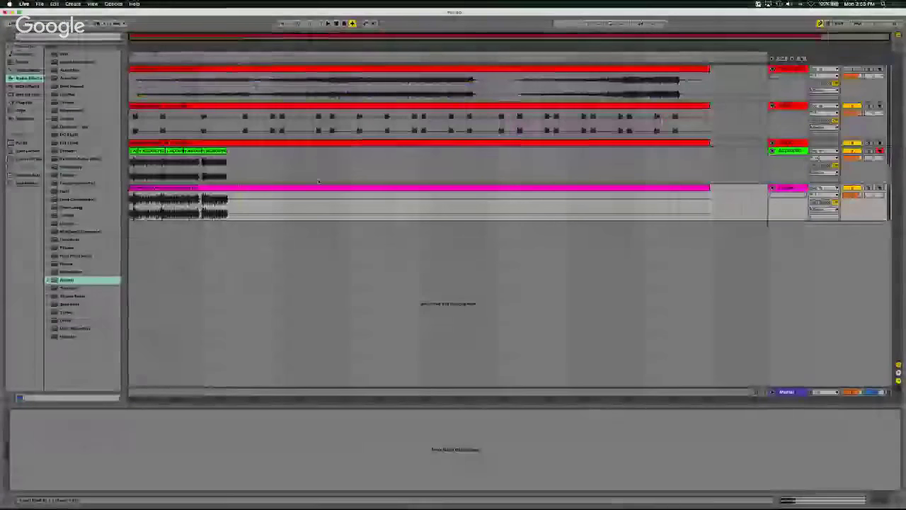
Step: Turn on the metronome and play the arrangement from 97.1.1 to find where the next part starts
{"action": "left_click_drag", "start_coordinate": [247, 45], "coordinate": [239, 143]}
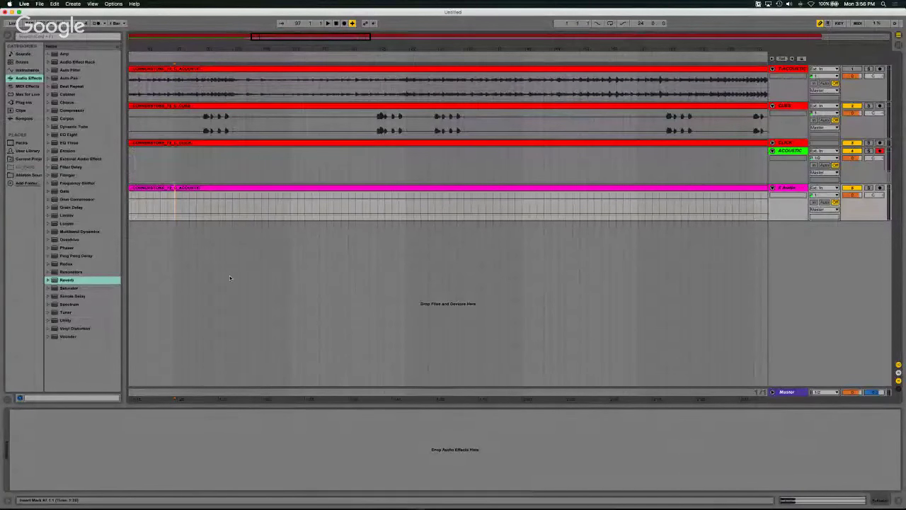
{"action": "key", "text": "ctrl+Up"}
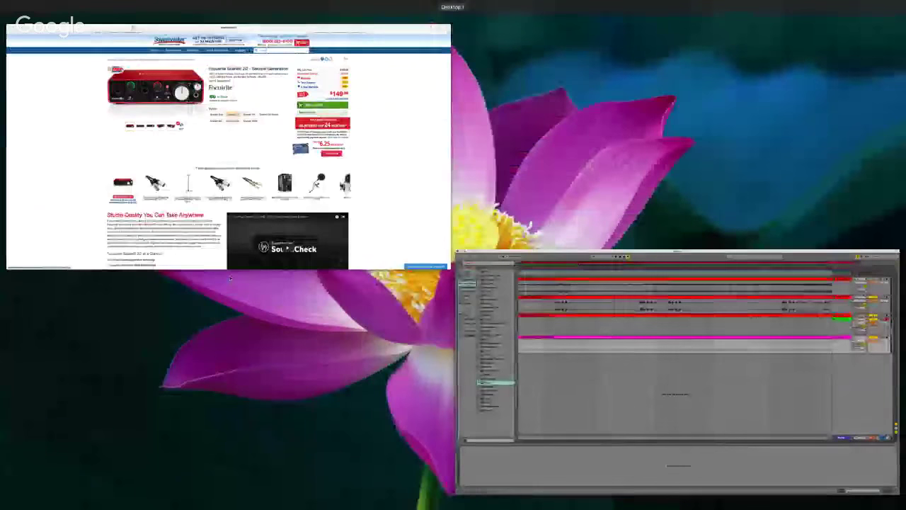
{"action": "key", "text": "ctrl+Up"}
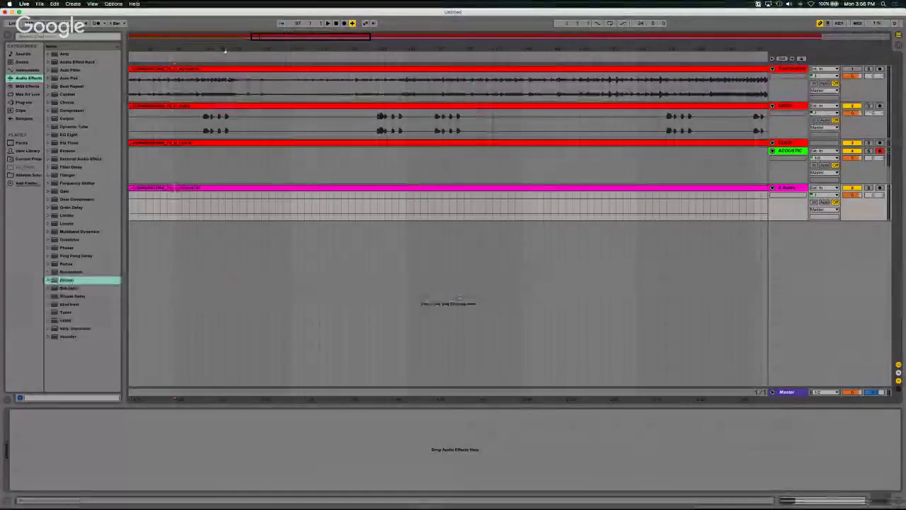
{"action": "key", "text": "minus"}
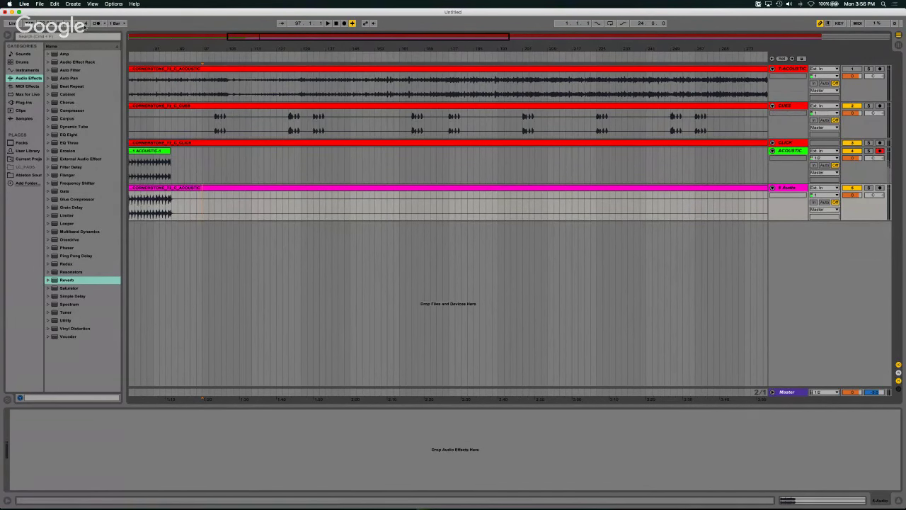
{"action": "left_click", "coordinate": [100, 23]}
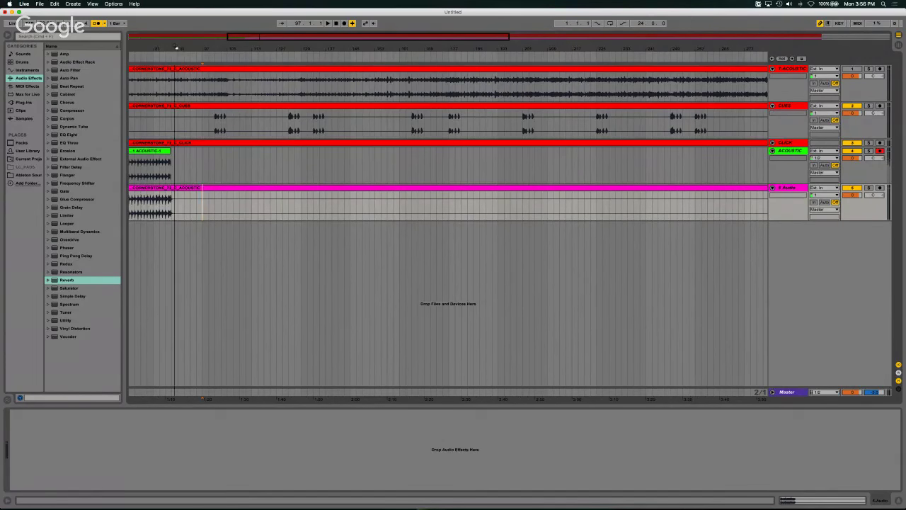
{"action": "left_click_drag", "start_coordinate": [176, 48], "coordinate": [210, 112]}
{"action": "scroll", "coordinate": [259, 155], "scroll_direction": "right", "scroll_amount": 5}
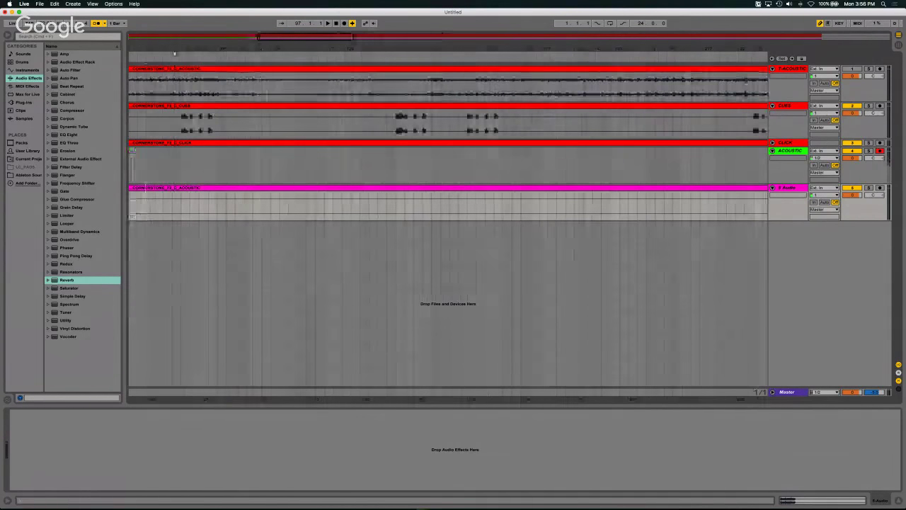
{"action": "key", "text": "space"}
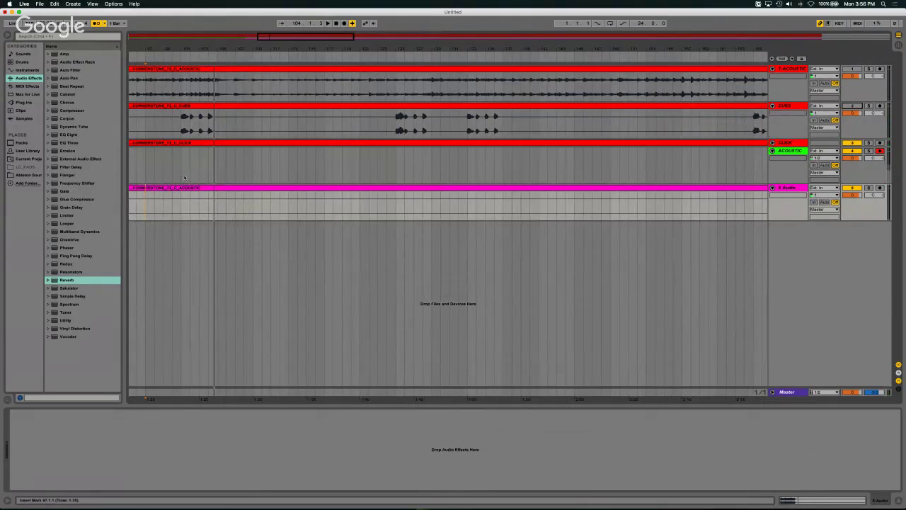
Step: Try recording the next ACOUSTIC part from 101.1.1 in two takes, undoing each take
{"action": "left_click", "coordinate": [181, 214]}
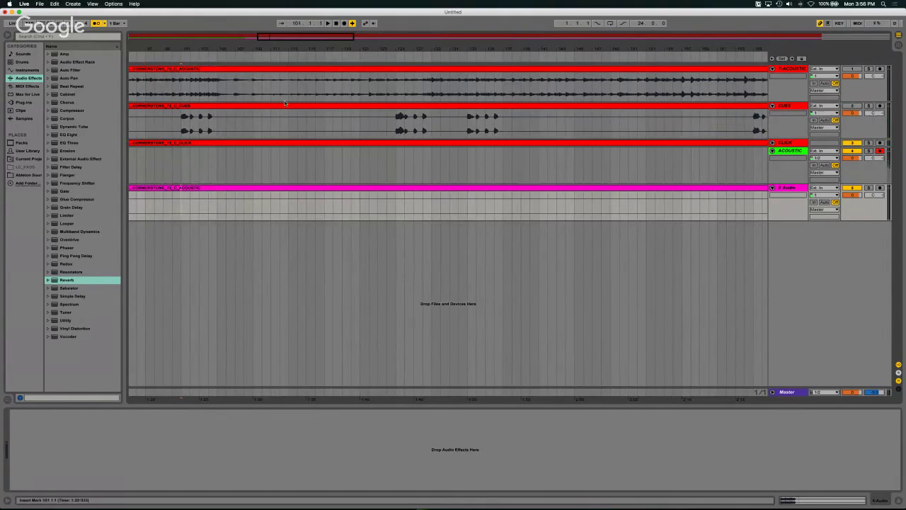
{"action": "left_click", "coordinate": [344, 24]}
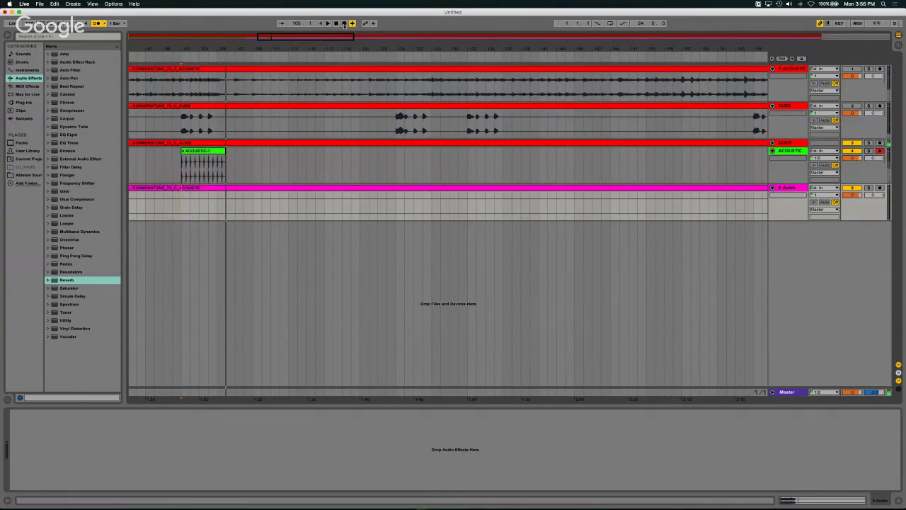
{"action": "key", "text": "super+z"}
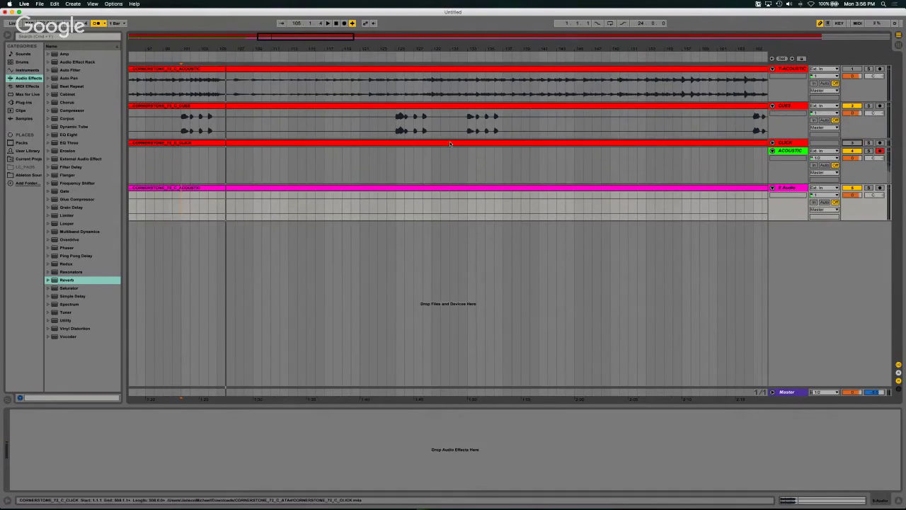
{"action": "left_click", "coordinate": [344, 24]}
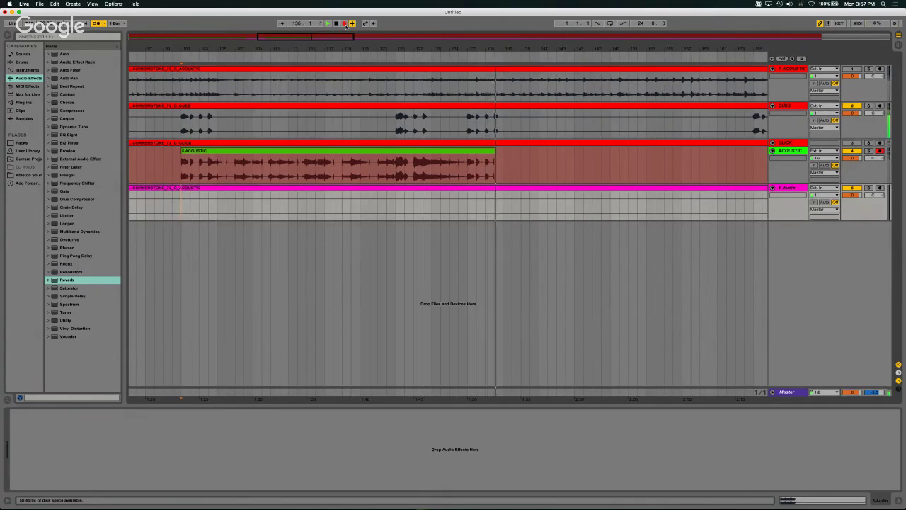
{"action": "key", "text": "space"}
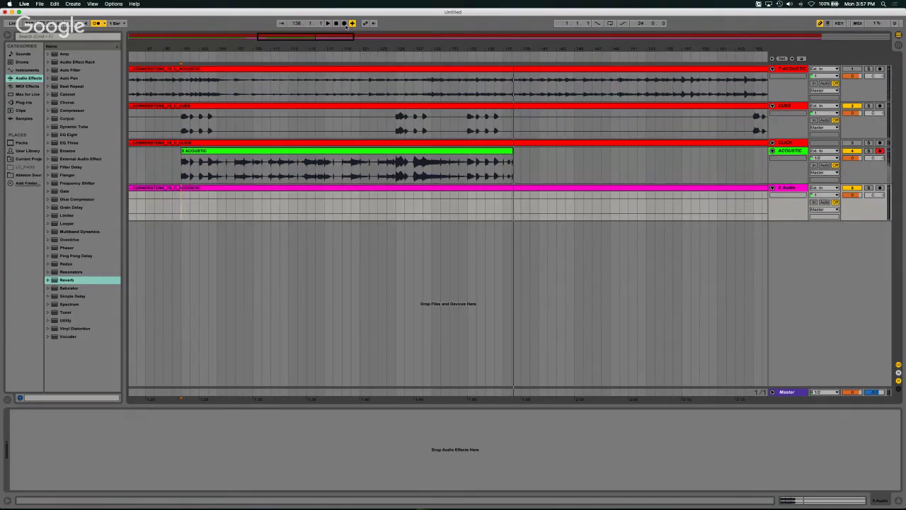
{"action": "key", "text": "super+z"}
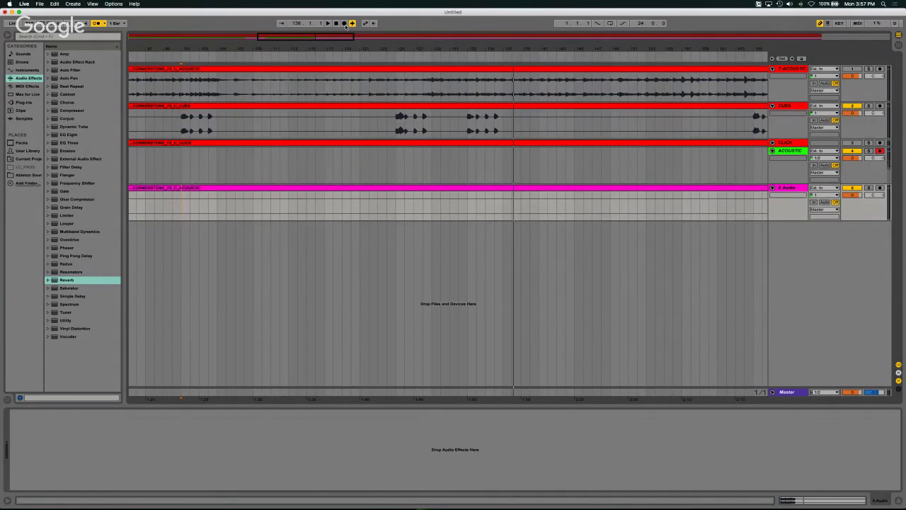
Step: Record a new take on the ACOUSTIC track from 101.1.1 to about 141.1.1 and check it in the full arrangement
{"action": "left_click", "coordinate": [181, 171]}
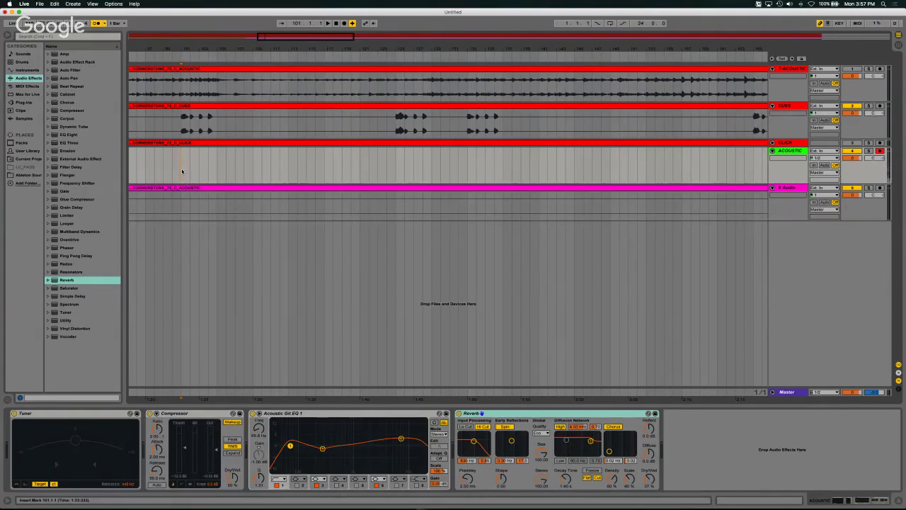
{"action": "left_click", "coordinate": [344, 23]}
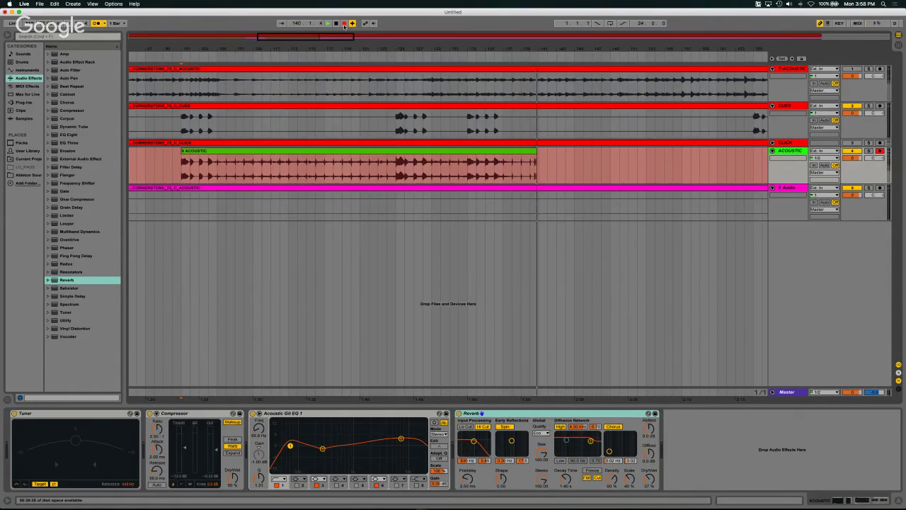
{"action": "left_click", "coordinate": [344, 24]}
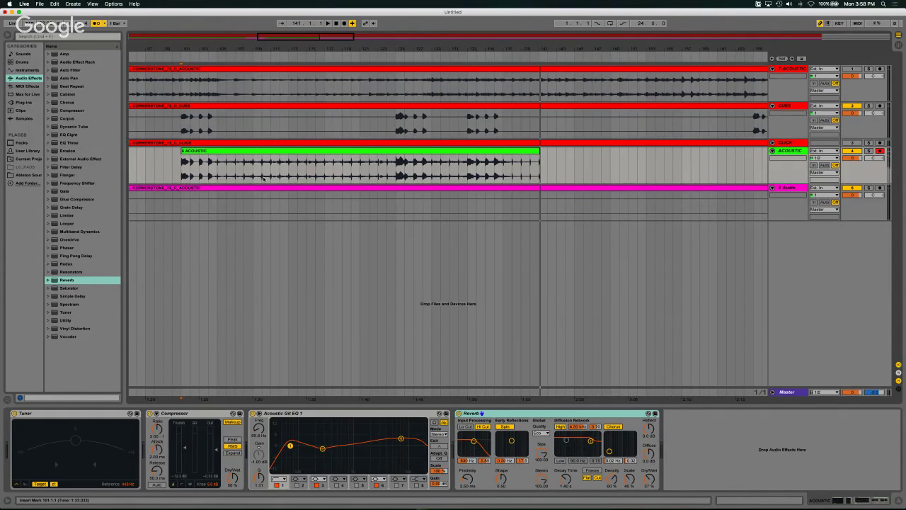
{"action": "left_click", "coordinate": [321, 206]}
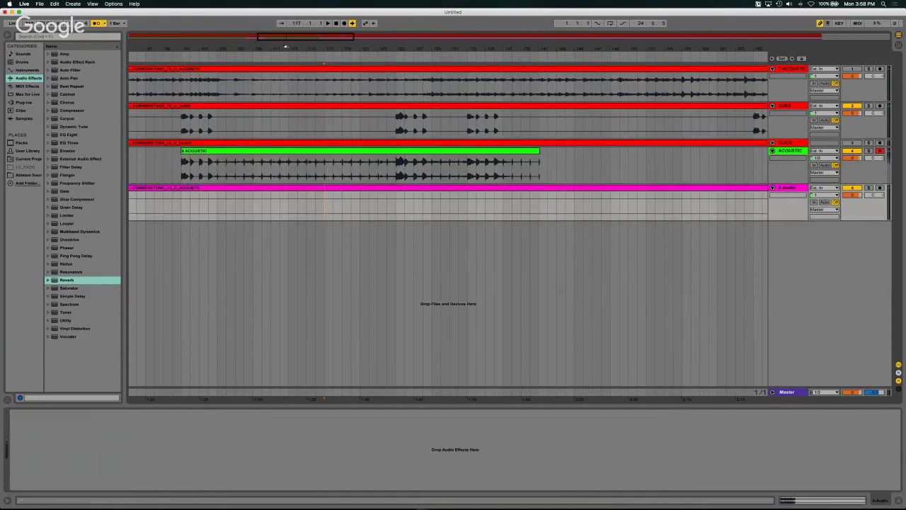
{"action": "left_click_drag", "start_coordinate": [282, 51], "coordinate": [282, 44]}
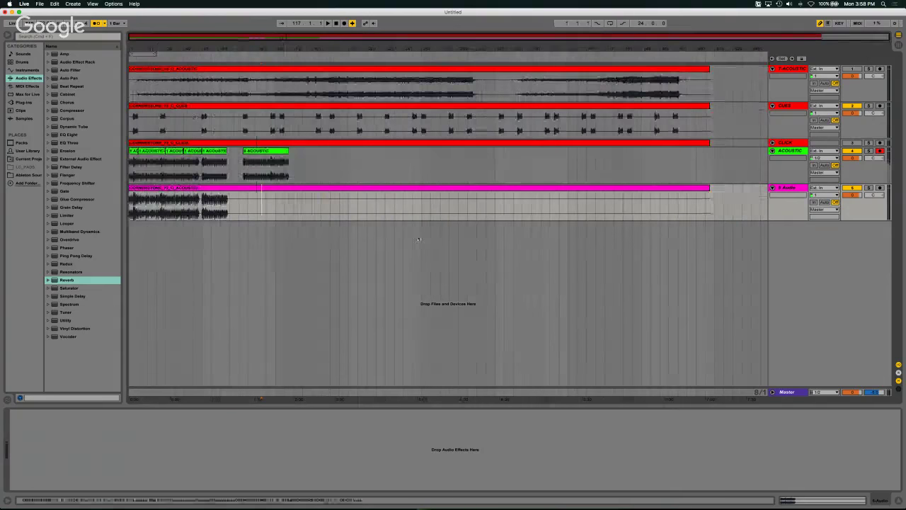